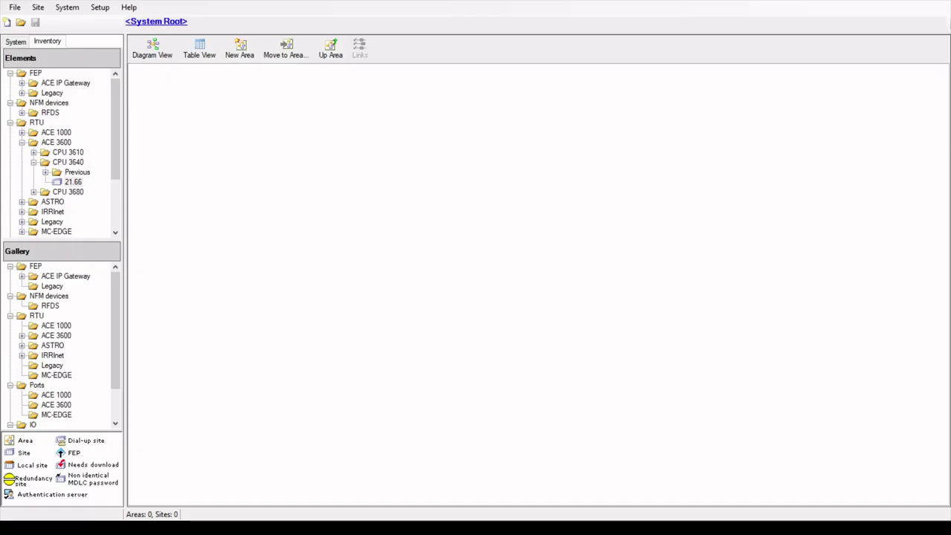
Add an ACE CPU 3640 RTU with firmware 21.66 to the system diagram as Site_1000 with site ID 1000.
{"action": "left_click_drag", "start_coordinate": [56, 335], "coordinate": [186, 230]}
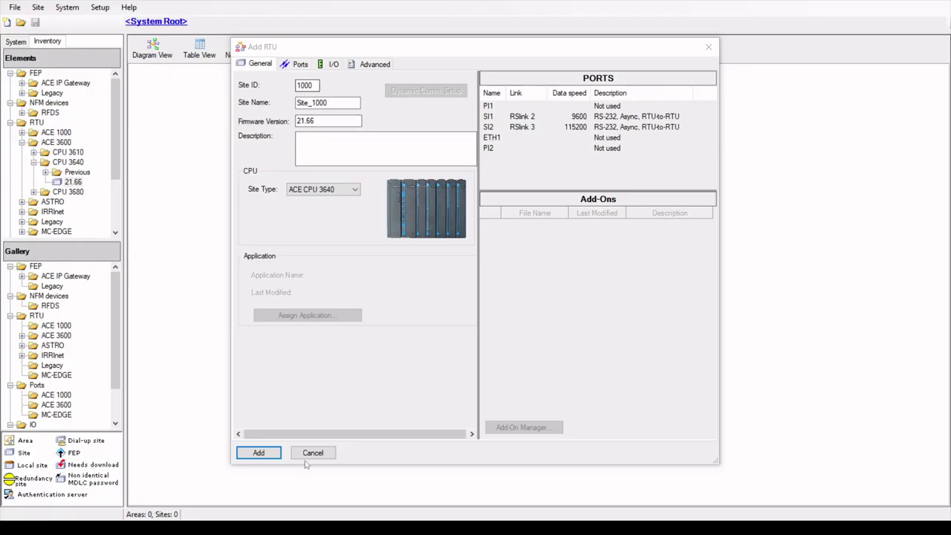
{"action": "left_click", "coordinate": [259, 454]}
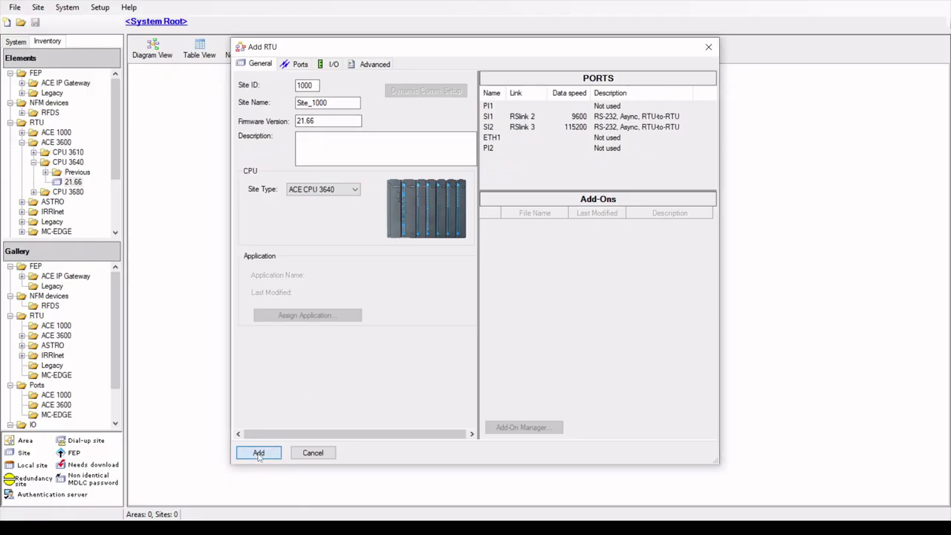
{"action": "left_click", "coordinate": [259, 453]}
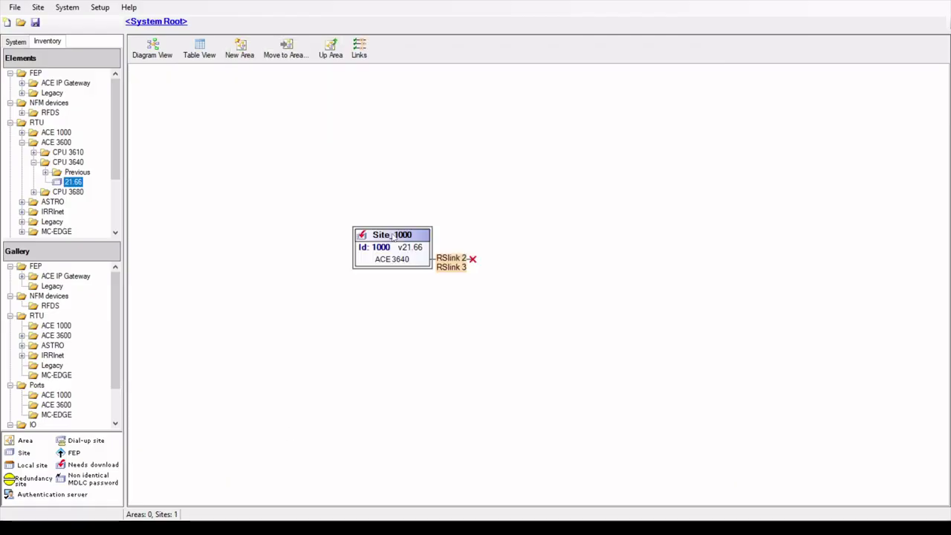
Open the port settings of Site_1000 and set the SI1 port's media to RS-485.
{"action": "double_click", "coordinate": [400, 250]}
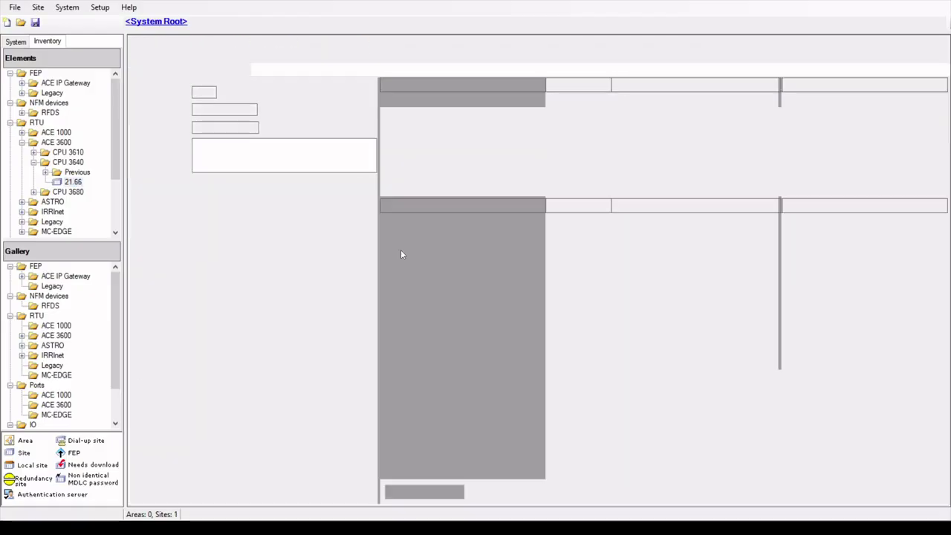
{"action": "left_click", "coordinate": [197, 71]}
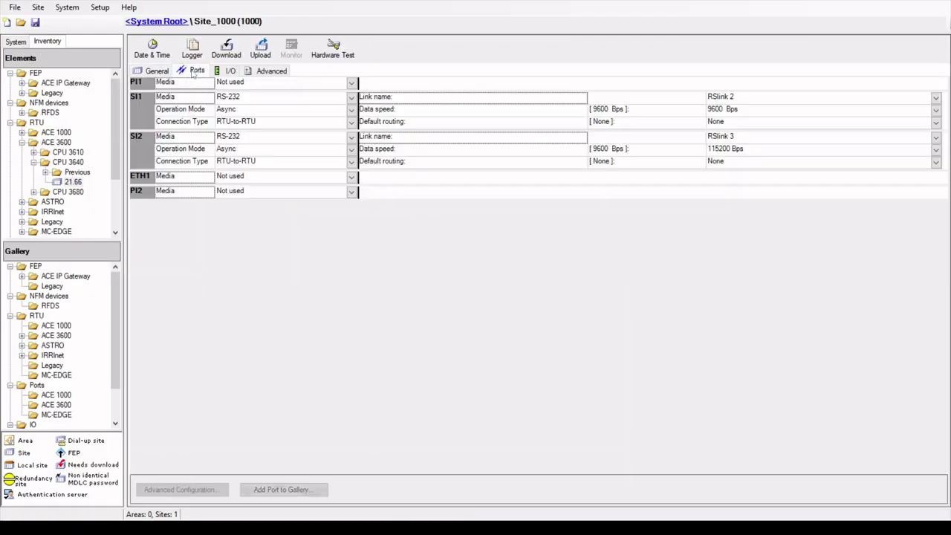
{"action": "left_click", "coordinate": [351, 98]}
{"action": "left_click", "coordinate": [232, 117]}
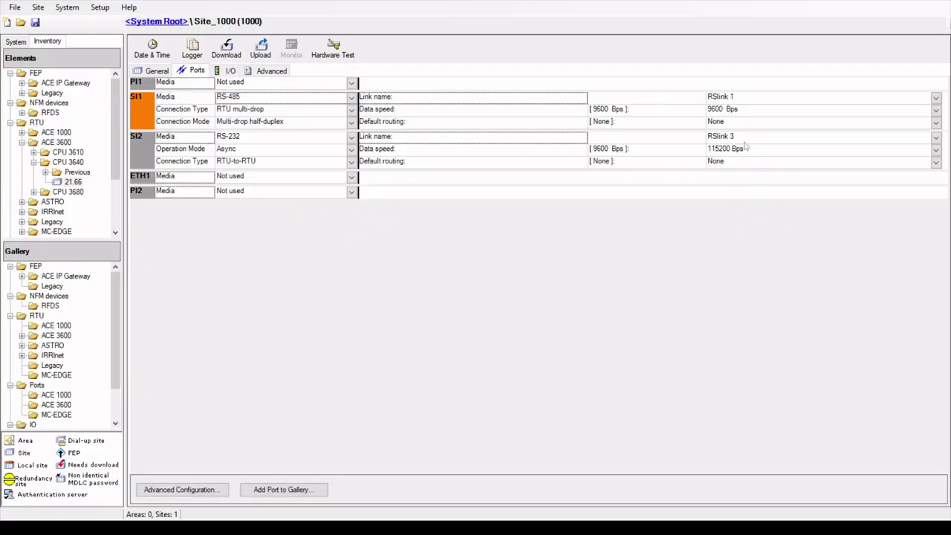
Set the SI2 port's connection type to Local computer and its data speed to 115200 Bps.
{"action": "left_click", "coordinate": [141, 148]}
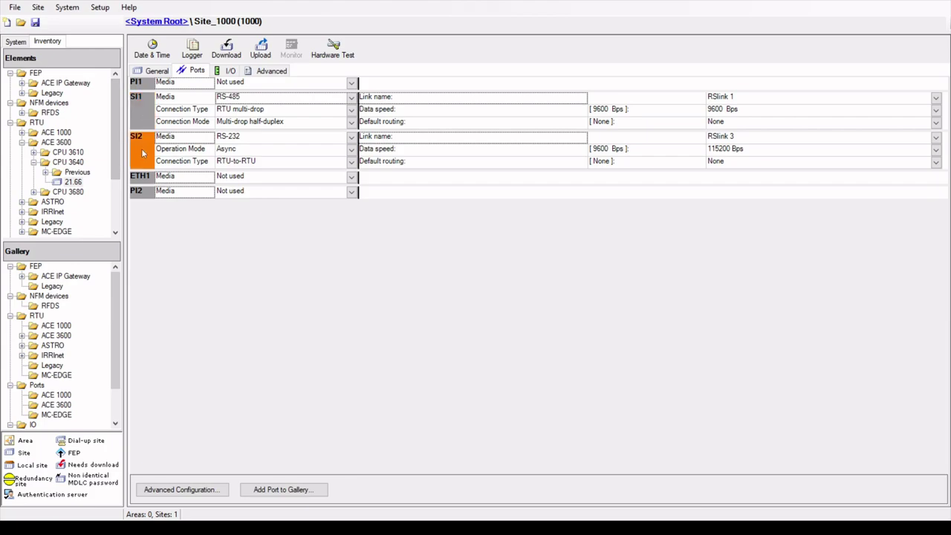
{"action": "left_click", "coordinate": [352, 162]}
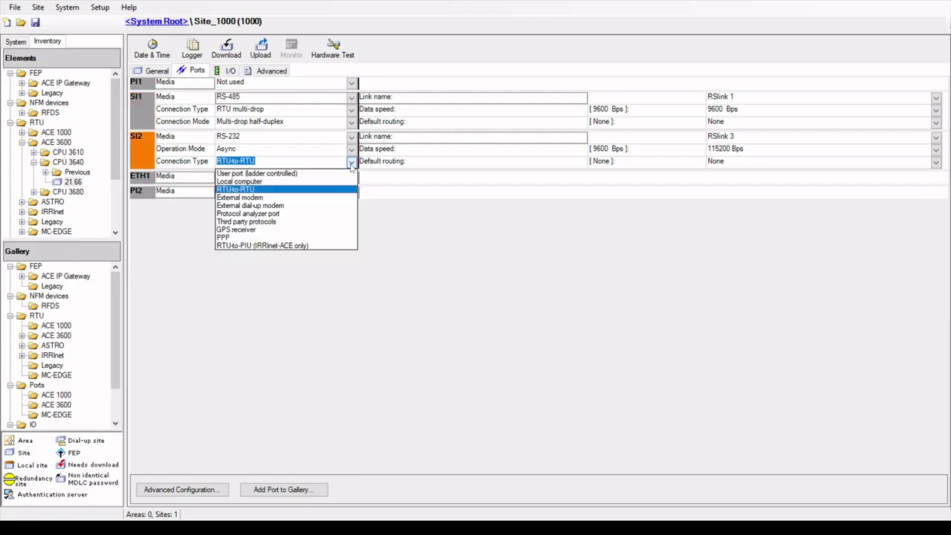
{"action": "left_click", "coordinate": [249, 181]}
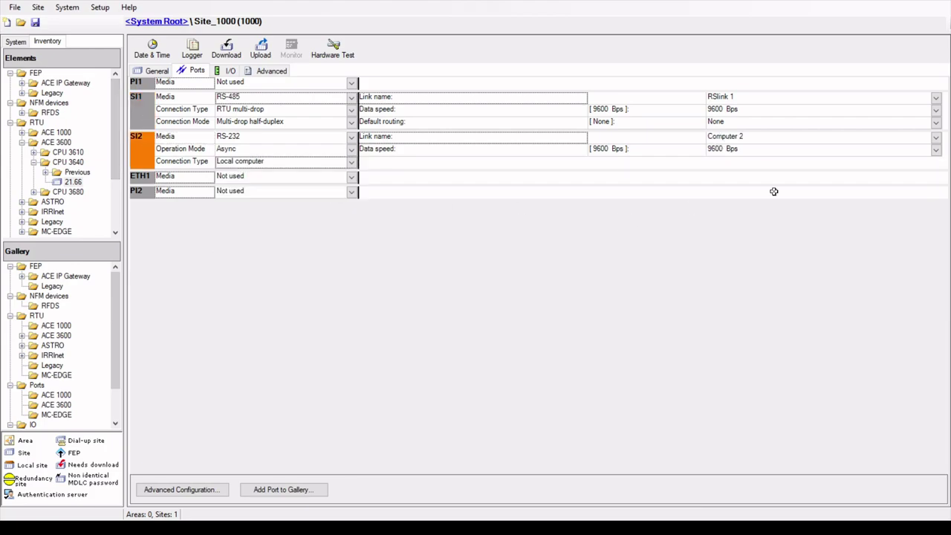
{"action": "left_click", "coordinate": [935, 148]}
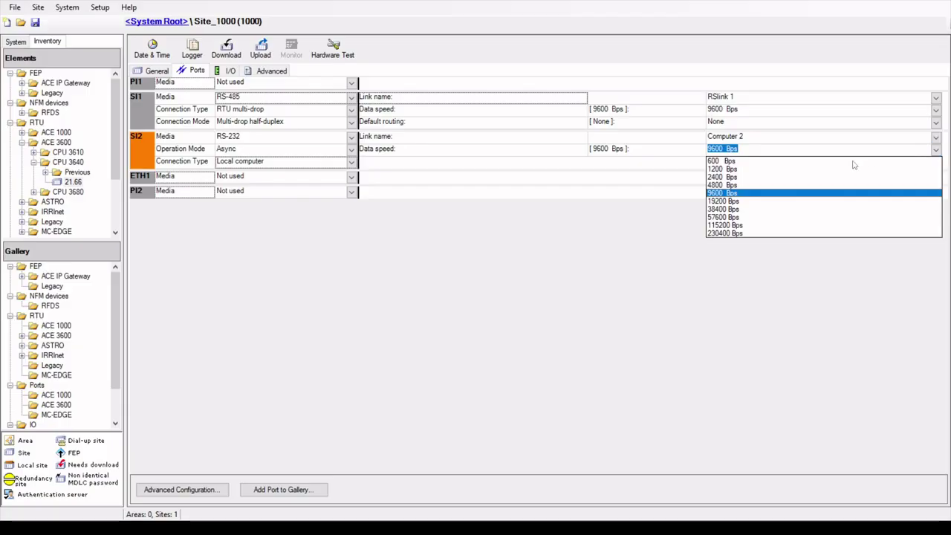
{"action": "left_click", "coordinate": [728, 224]}
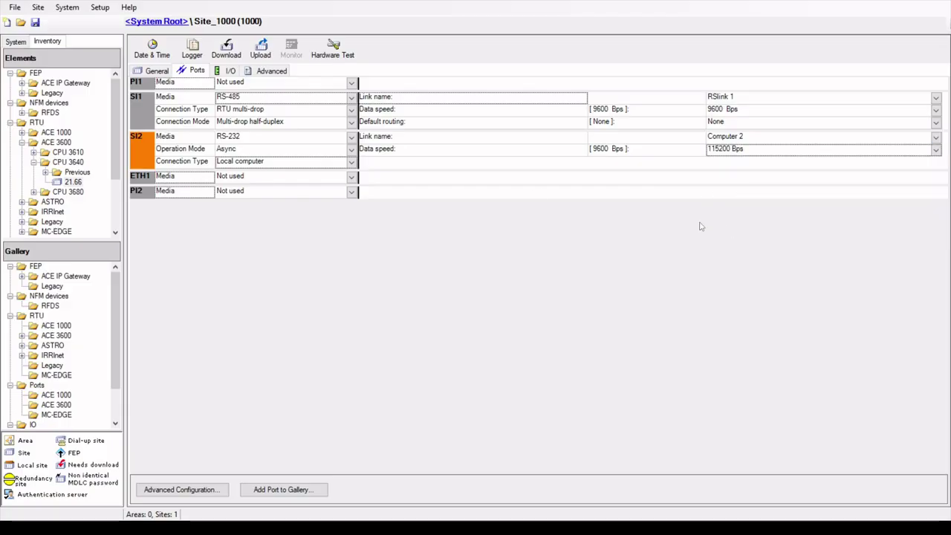
Configure ETH1 as 10/100 BT Static LAN with self IP 192.168.0.165, default routing IP 192.168.0.1 and network mask 255.255.255.0.
{"action": "left_click", "coordinate": [146, 178]}
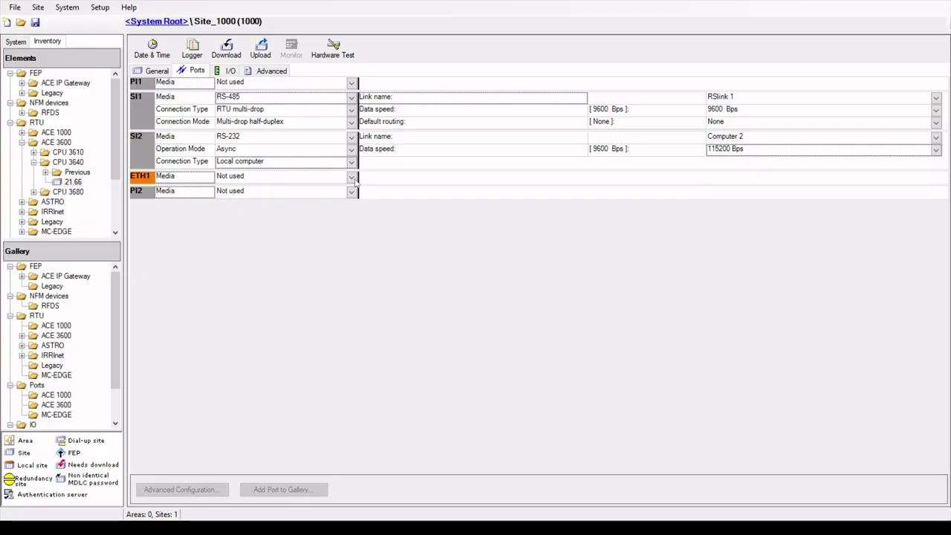
{"action": "left_click", "coordinate": [351, 176]}
{"action": "left_click", "coordinate": [340, 190]}
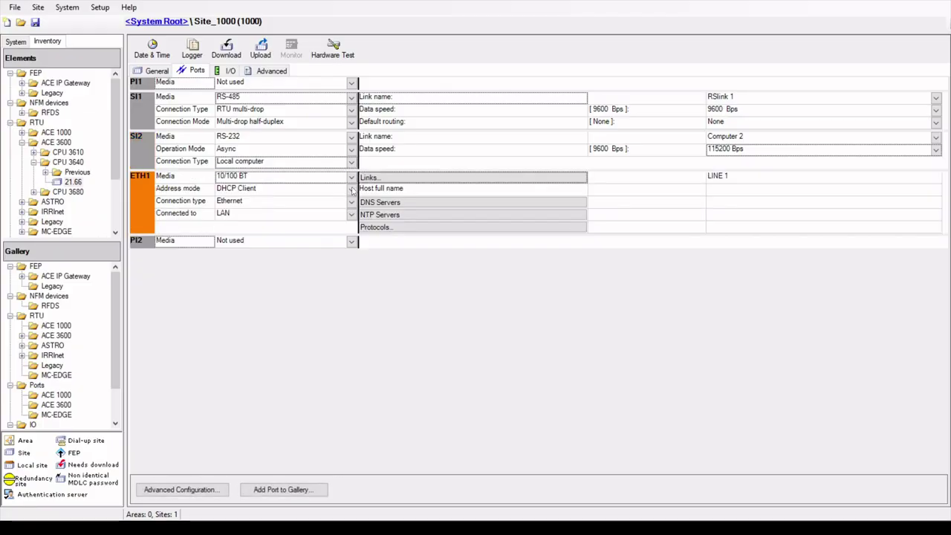
{"action": "left_click", "coordinate": [352, 188]}
{"action": "left_click", "coordinate": [243, 209]}
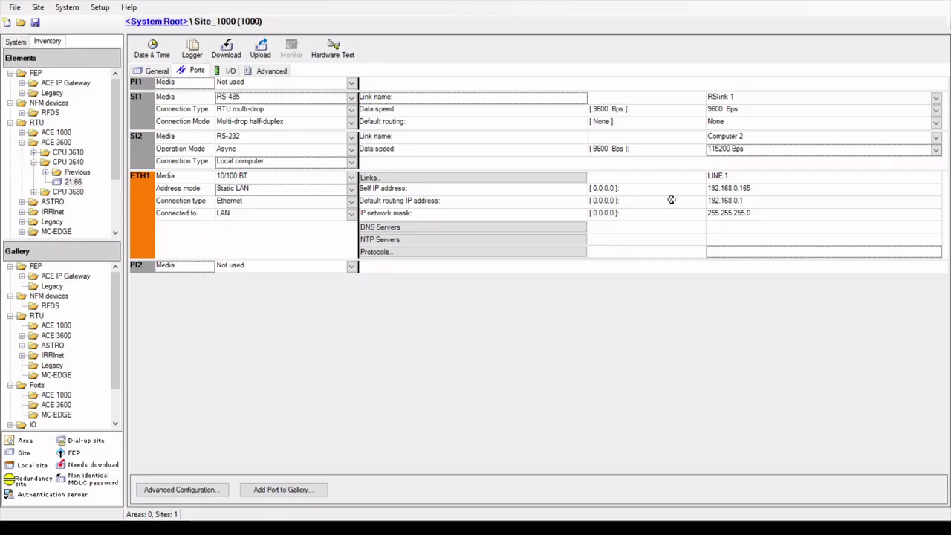
Enable the firewall in the Firewall & Hardening parameters and add the range 192.168.0.2 to 192.168.0.252 to its address list.
{"action": "left_click", "coordinate": [271, 72]}
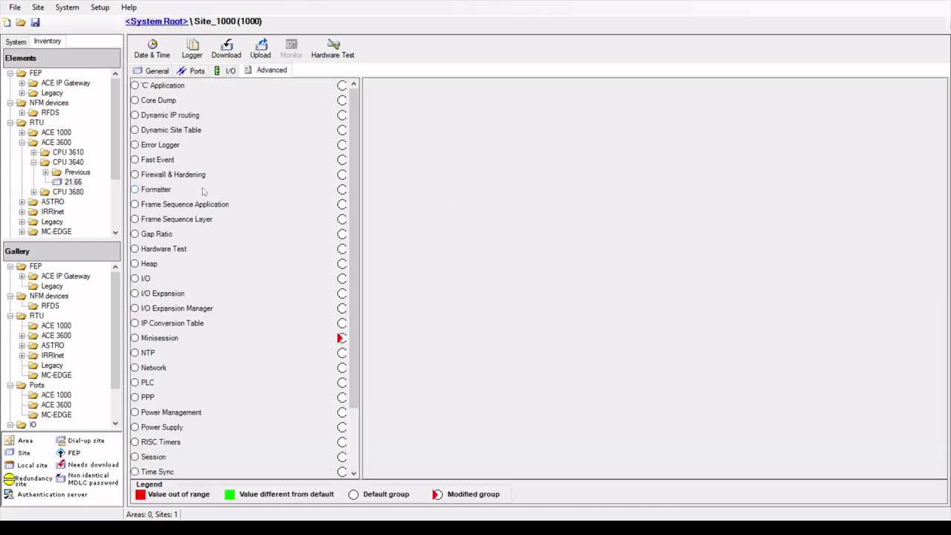
{"action": "left_click", "coordinate": [148, 175]}
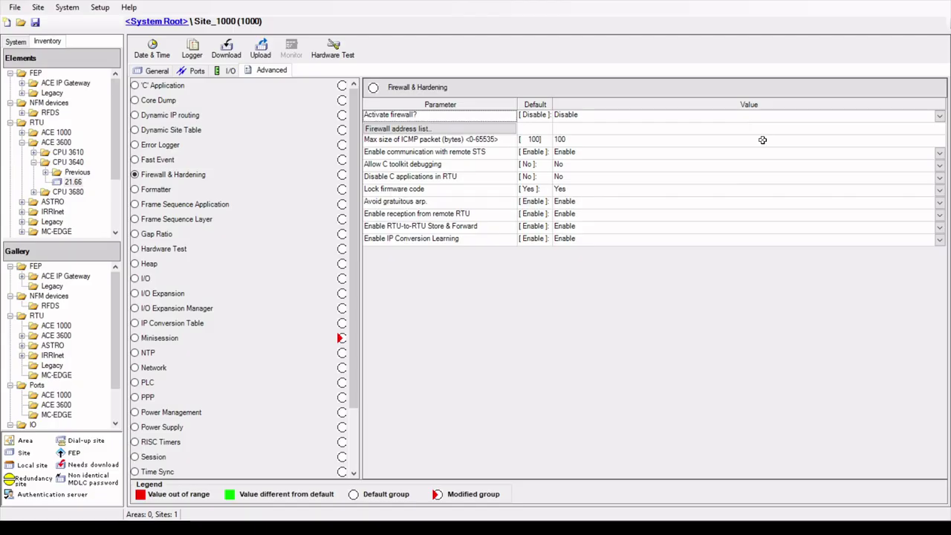
{"action": "left_click", "coordinate": [939, 117]}
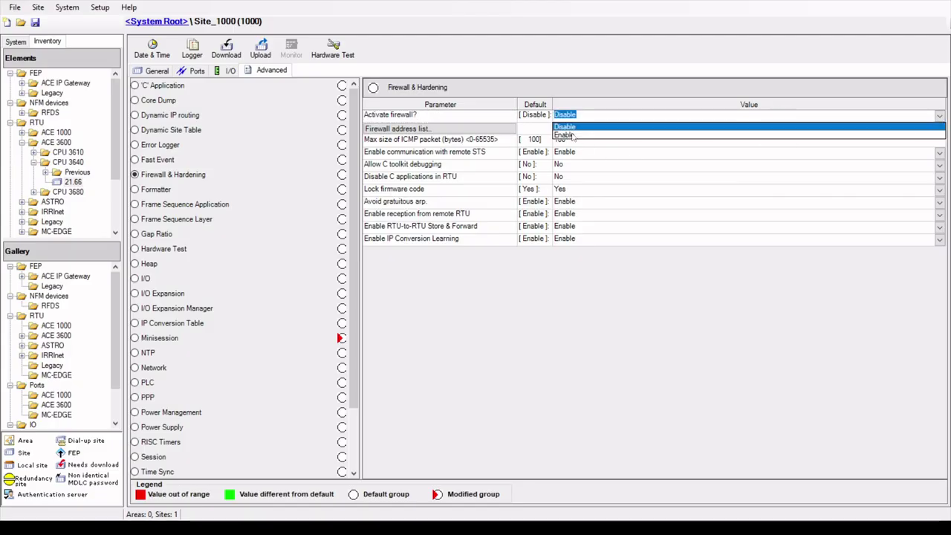
{"action": "left_click", "coordinate": [569, 135]}
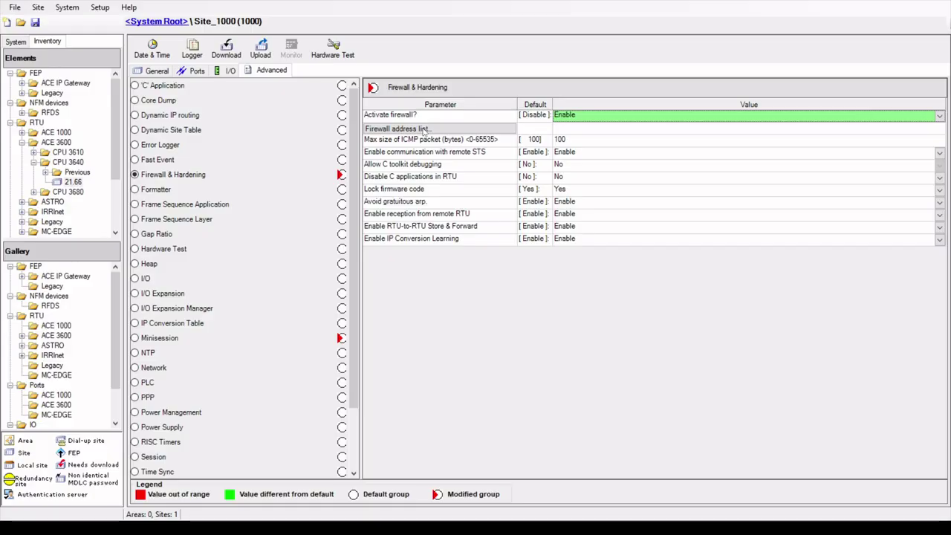
{"action": "left_click", "coordinate": [424, 129]}
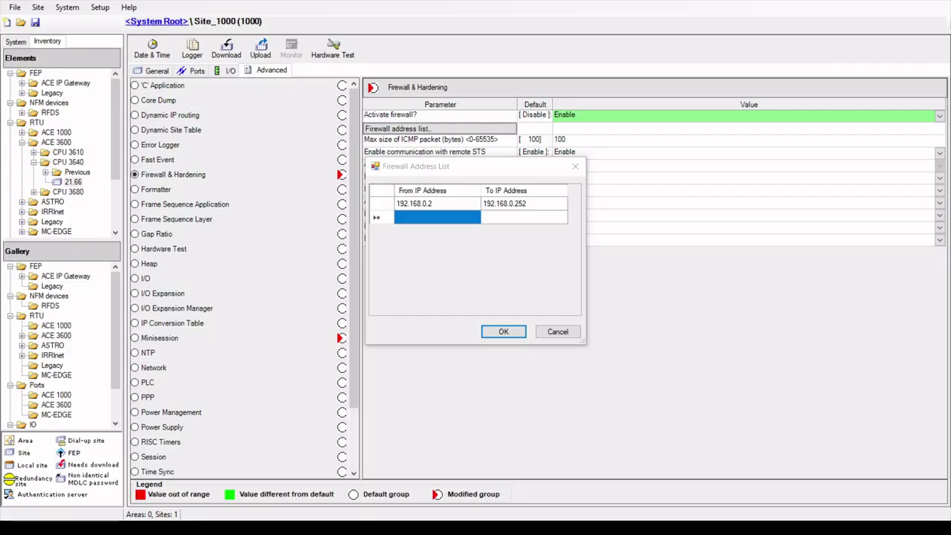
Switch to the NTP_Time Servers file in Notepad and copy the IP address of 0.au.pool.ntp.org.
{"action": "key", "text": "alt+Tab"}
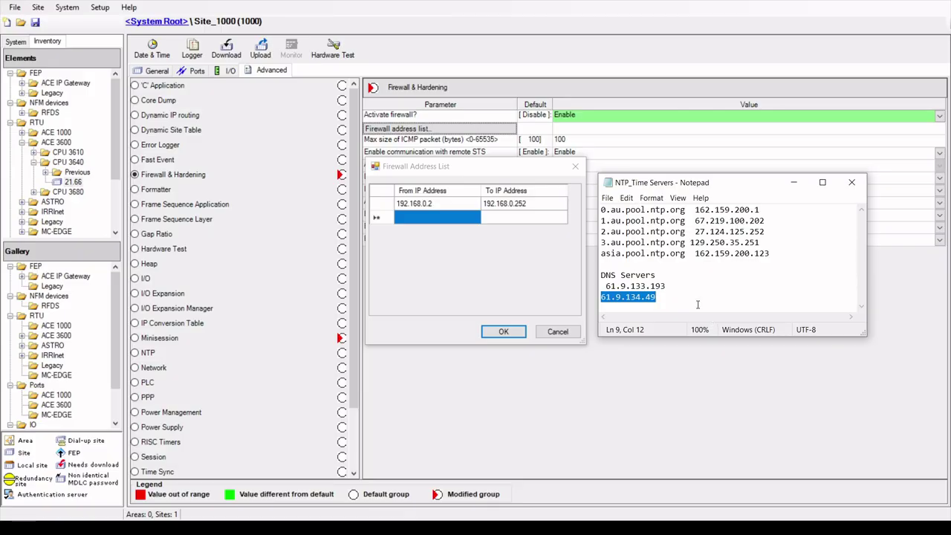
{"action": "left_click", "coordinate": [697, 304]}
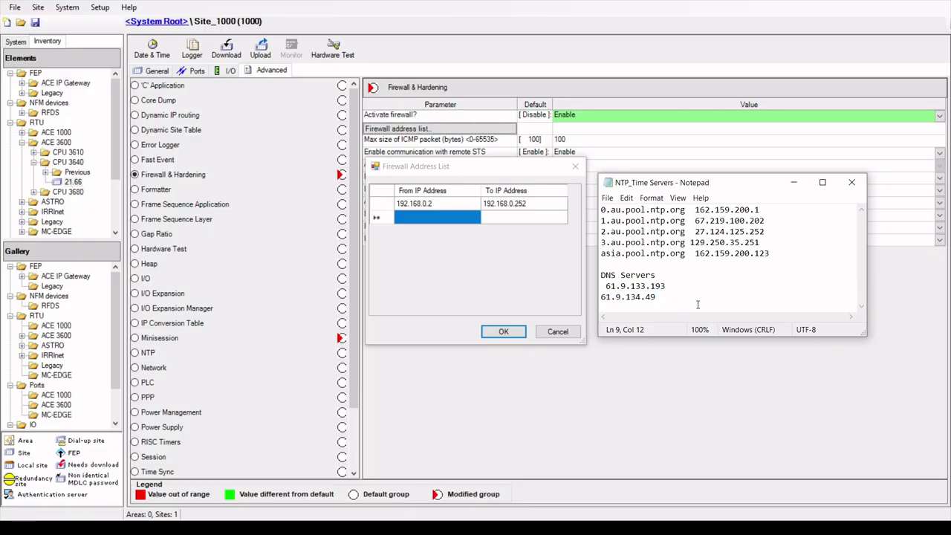
{"action": "left_click", "coordinate": [434, 218]}
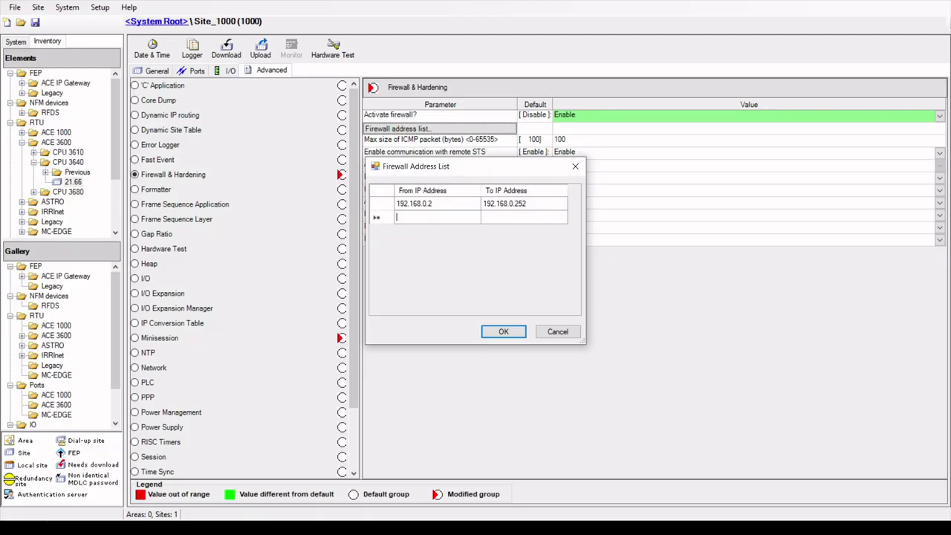
{"action": "key", "text": "alt+Tab"}
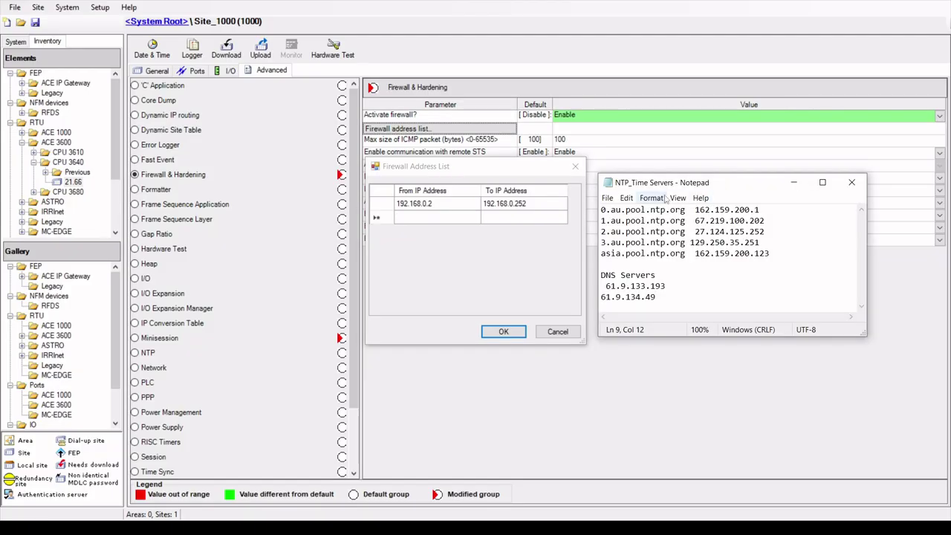
{"action": "left_click_drag", "start_coordinate": [696, 210], "coordinate": [765, 211]}
{"action": "key", "text": "ctrl+c"}
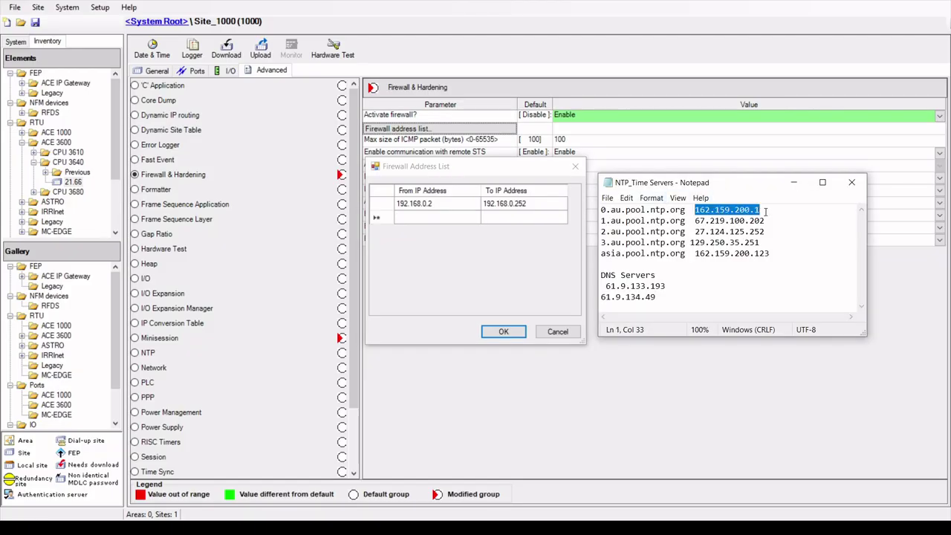
Add a firewall address list entry with 162.159.200.1 as both the From and To IP address.
{"action": "left_click", "coordinate": [416, 217]}
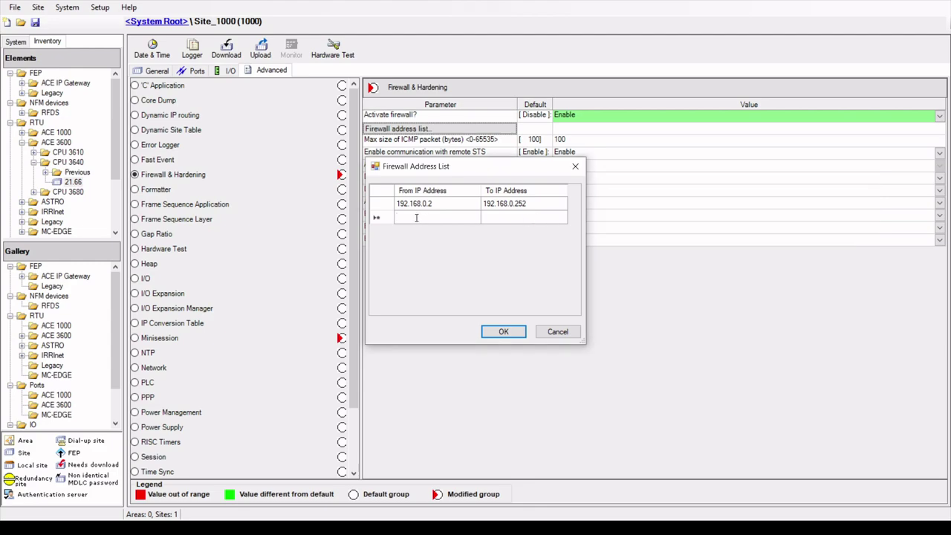
{"action": "left_click", "coordinate": [418, 217]}
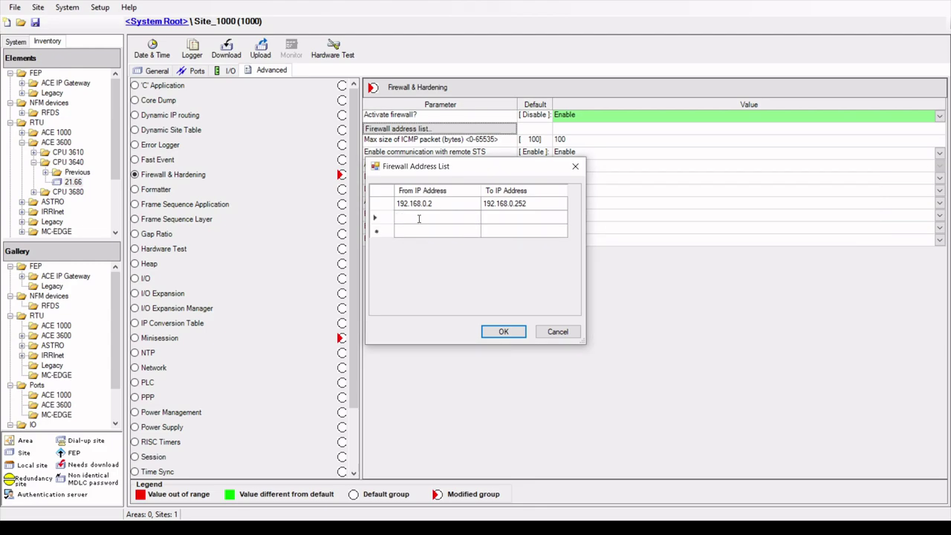
{"action": "key", "text": "ctrl+v"}
{"action": "left_click", "coordinate": [496, 217]}
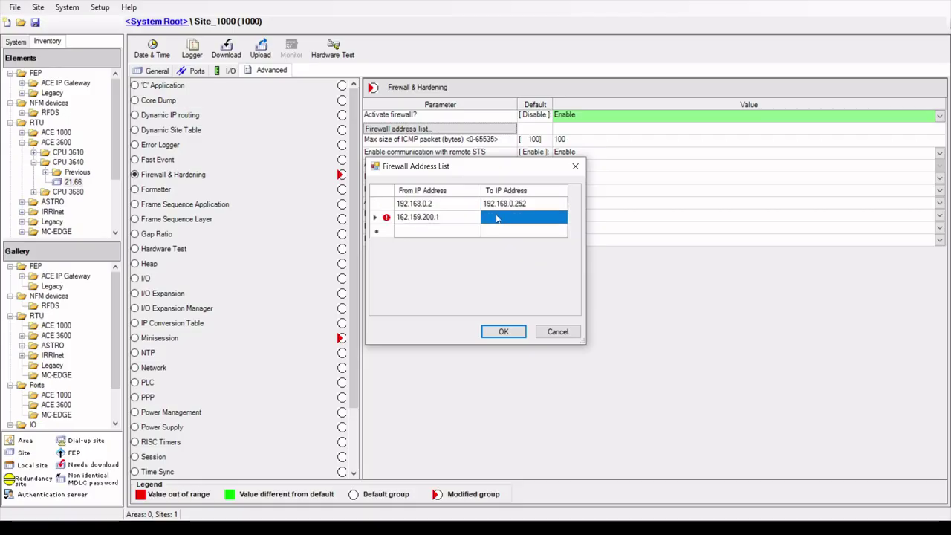
{"action": "left_click", "coordinate": [497, 217]}
{"action": "key", "text": "ctrl+v"}
{"action": "mouse_move", "coordinate": [386, 223]}
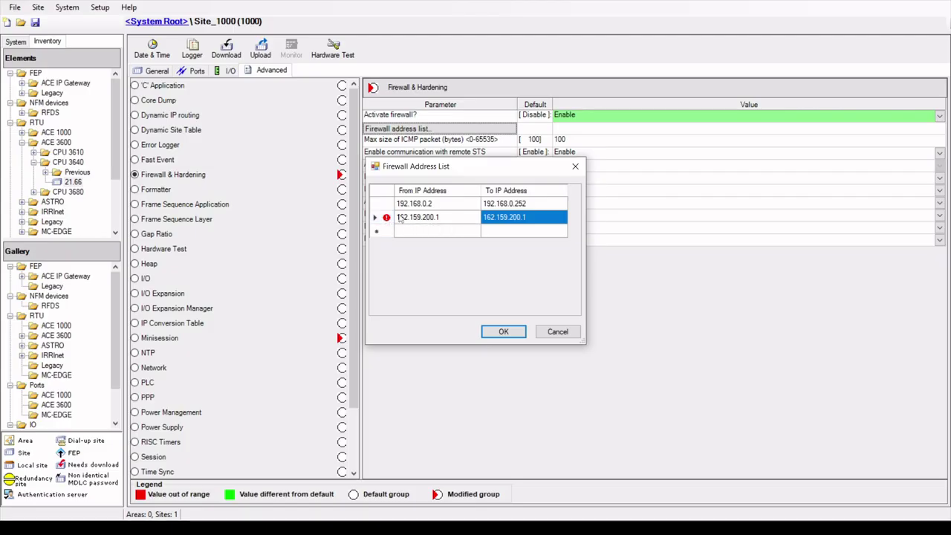
{"action": "left_click", "coordinate": [435, 234]}
{"action": "left_click", "coordinate": [434, 236]}
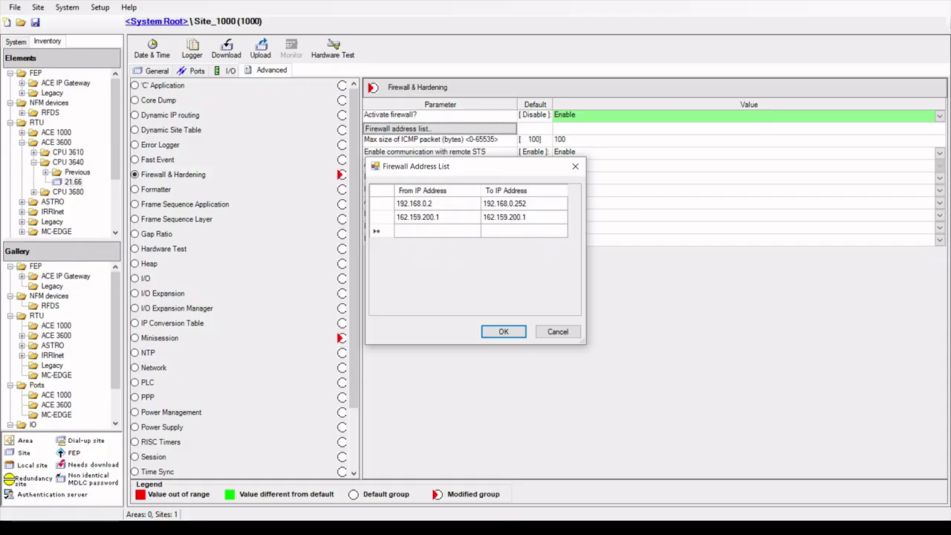
Switch to the Notepad server list and copy the IP address of 1.au.pool.ntp.org.
{"action": "key", "text": "alt+Tab"}
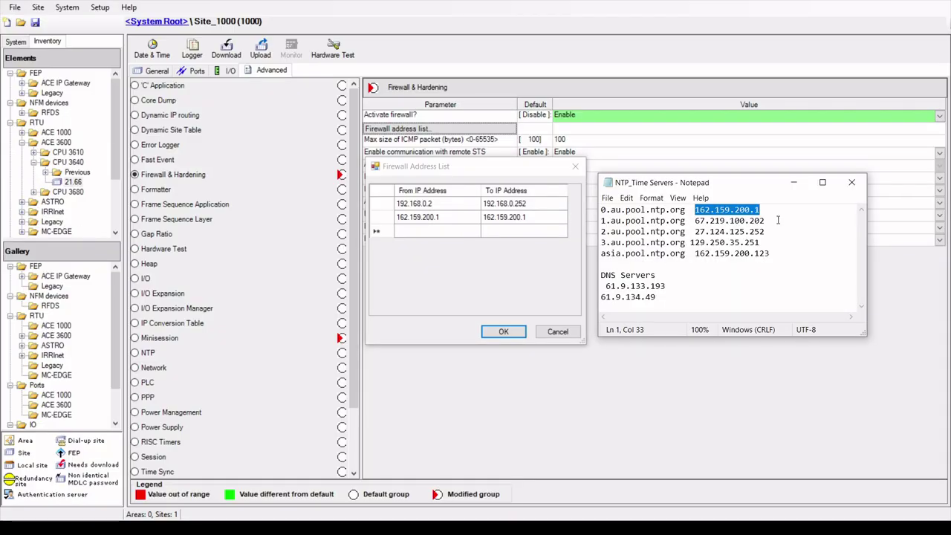
{"action": "left_click", "coordinate": [782, 225]}
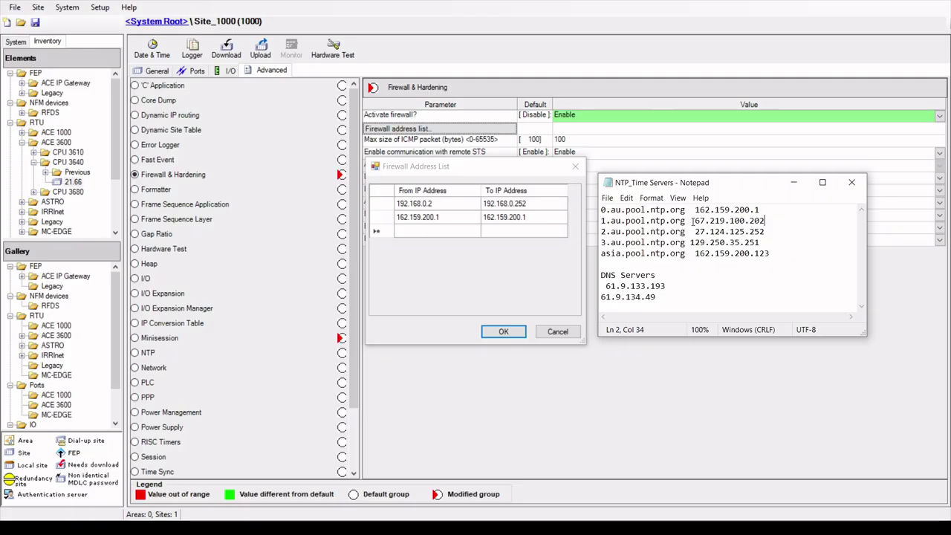
{"action": "left_click_drag", "start_coordinate": [695, 221], "coordinate": [767, 220]}
{"action": "key", "text": "ctrl+c"}
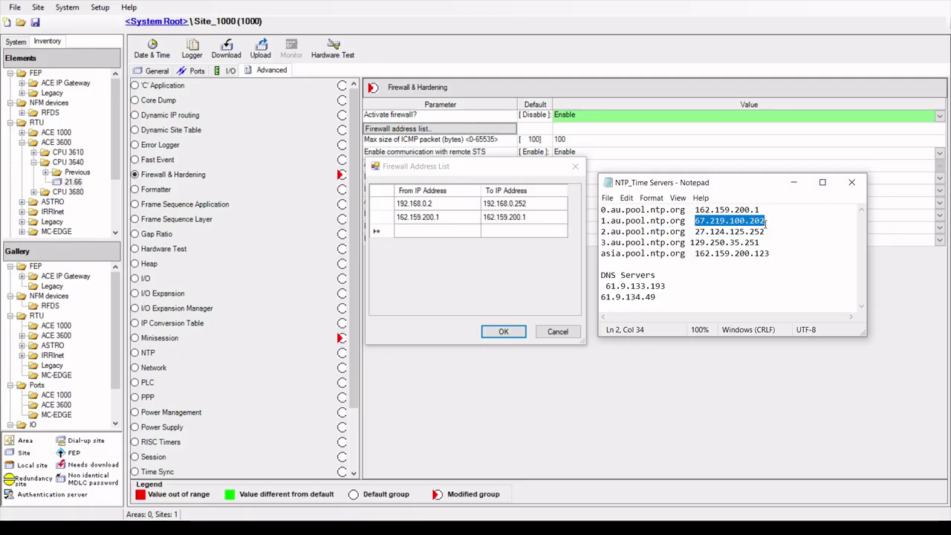
Add a firewall address list entry with 67.219.100.202 as both the From and To IP address.
{"action": "left_click", "coordinate": [407, 233]}
{"action": "left_click", "coordinate": [407, 233]}
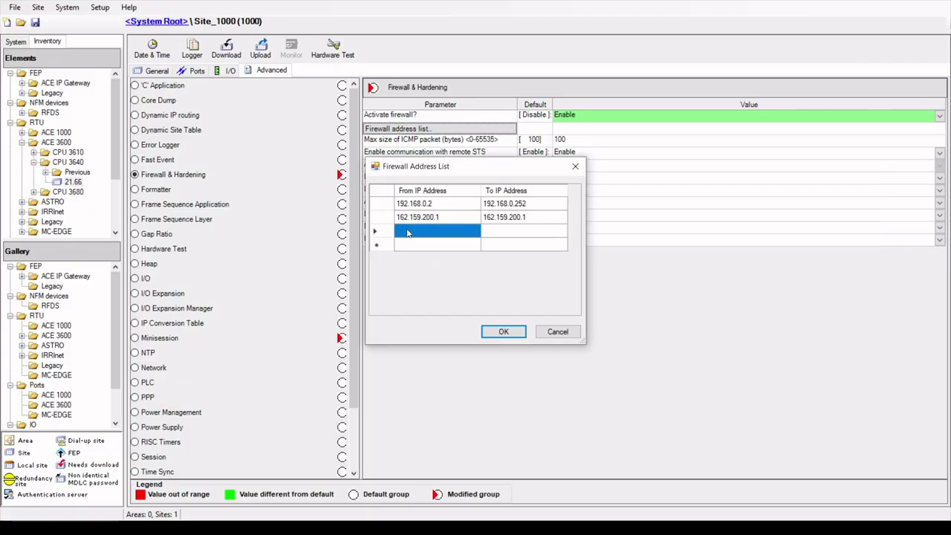
{"action": "left_click", "coordinate": [407, 233]}
{"action": "key", "text": "ctrl+v"}
{"action": "left_click", "coordinate": [496, 235]}
{"action": "left_click", "coordinate": [498, 231]}
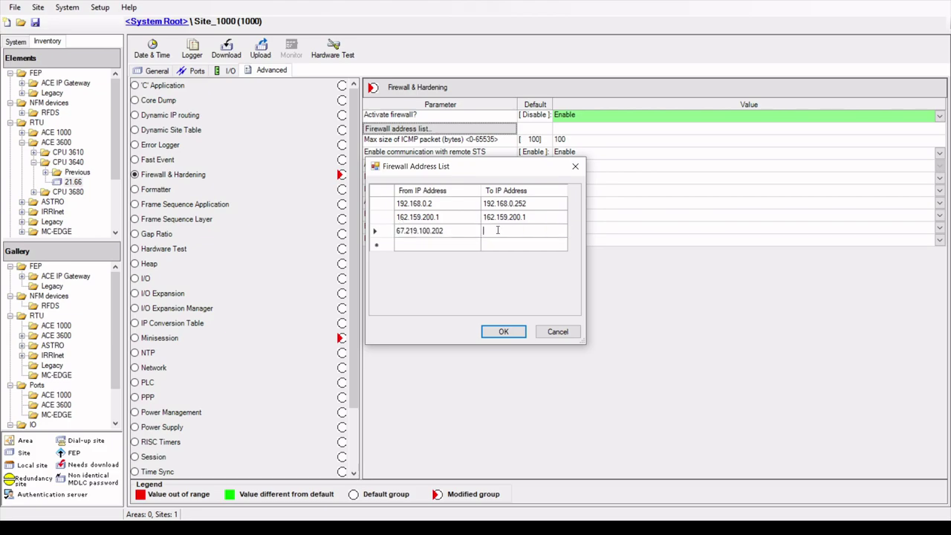
{"action": "key", "text": "ctrl+v"}
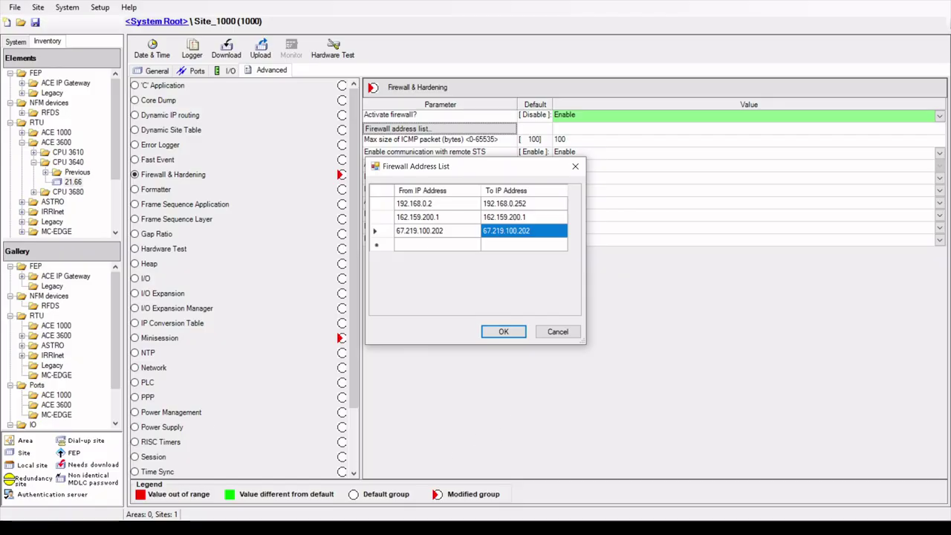
Switch to the NTP_Time Servers file in Notepad and copy the first DNS server address, 61.9.133.193.
{"action": "key", "text": "alt+Tab"}
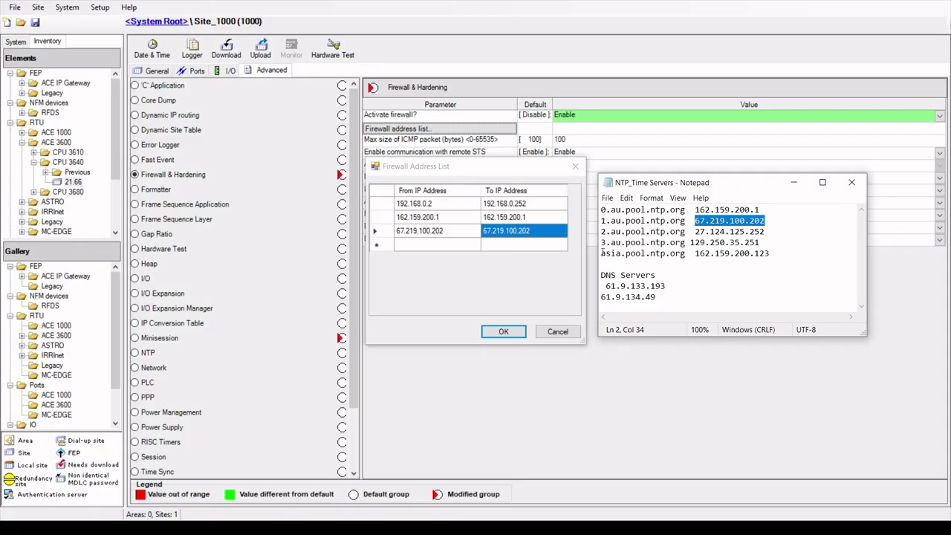
{"action": "left_click", "coordinate": [602, 253]}
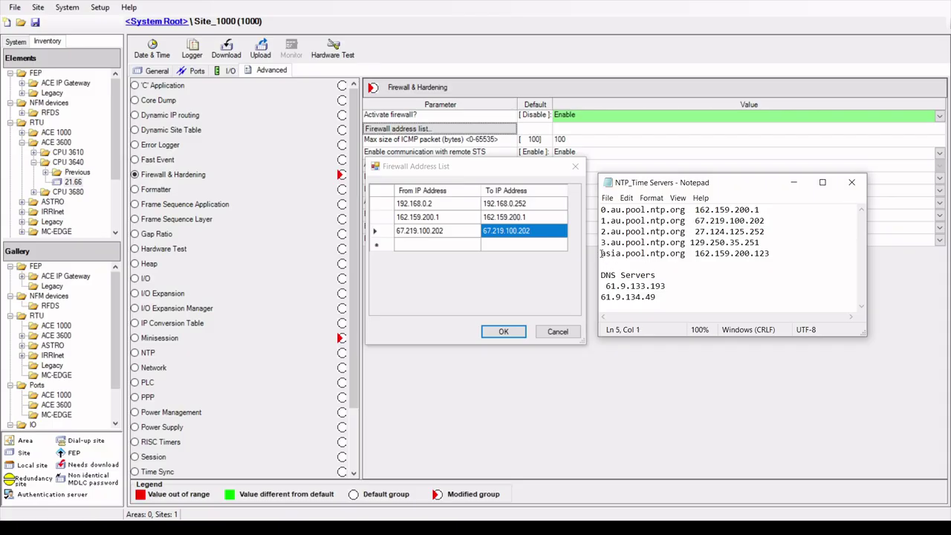
{"action": "left_click_drag", "start_coordinate": [606, 286], "coordinate": [669, 286]}
{"action": "key", "text": "ctrl+c"}
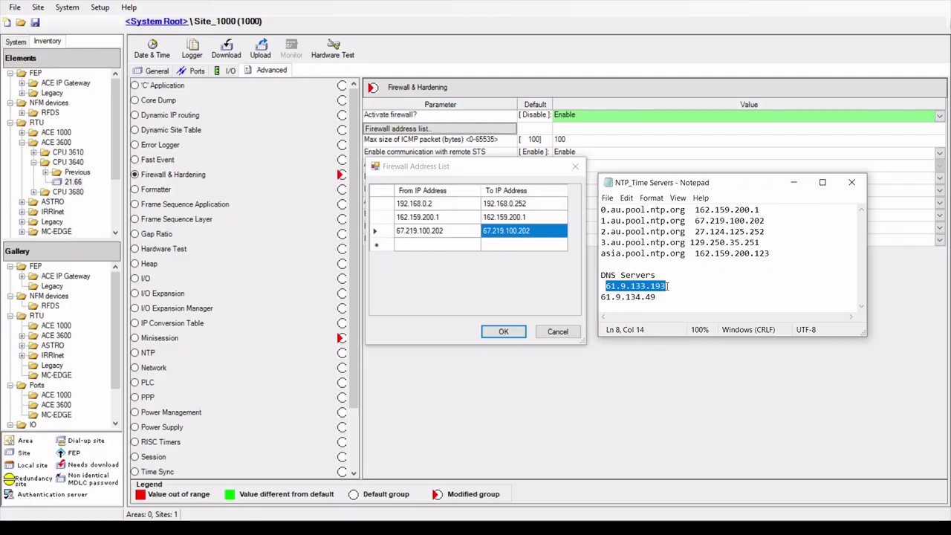
Add a firewall address list entry with 61.9.133.193 as both the From and To IP address.
{"action": "left_click", "coordinate": [416, 246]}
{"action": "left_click", "coordinate": [410, 243]}
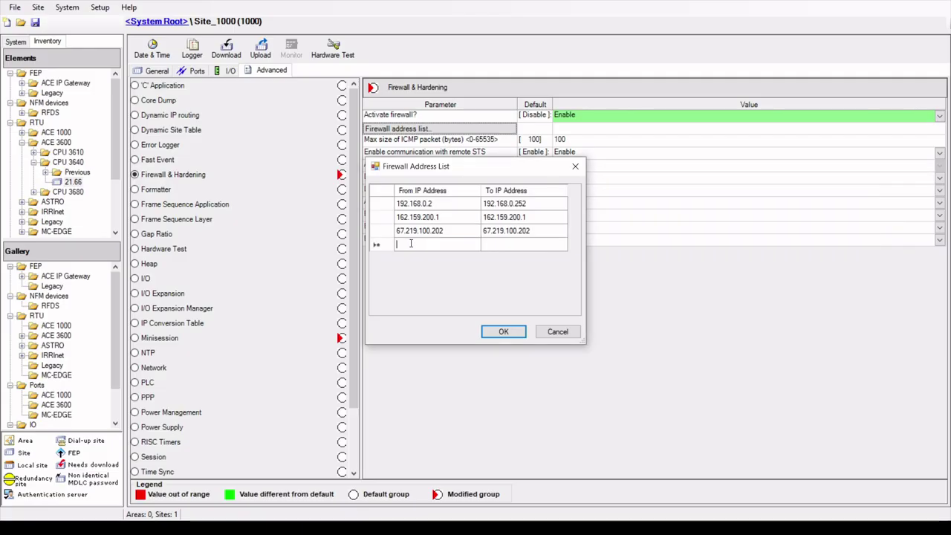
{"action": "left_click", "coordinate": [423, 243]}
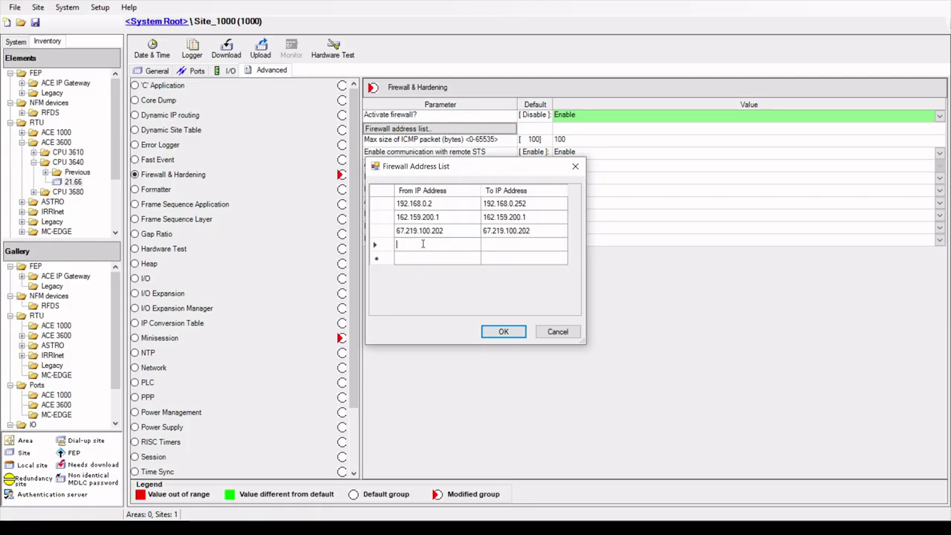
{"action": "key", "text": "ctrl+v"}
{"action": "left_click", "coordinate": [501, 246]}
{"action": "left_click", "coordinate": [500, 245]}
{"action": "key", "text": "ctrl+v"}
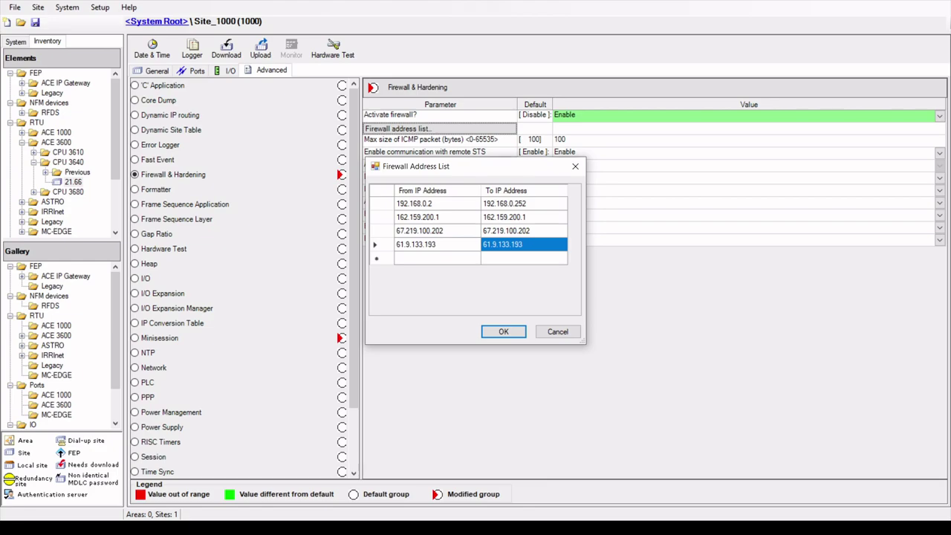
Switch to the Notepad server list and copy the second DNS server address, 61.9.134.49.
{"action": "key", "text": "alt+Tab"}
{"action": "left_click", "coordinate": [726, 295]}
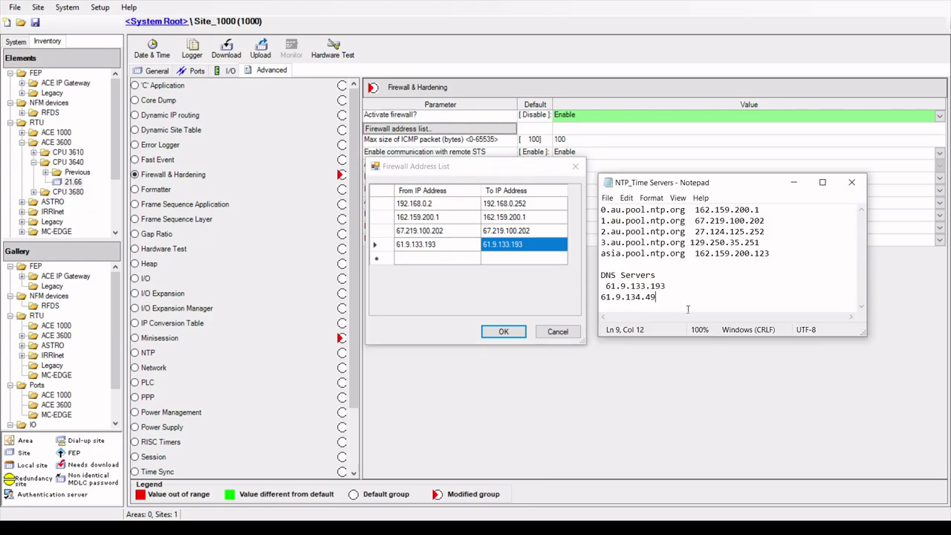
{"action": "left_click_drag", "start_coordinate": [602, 297], "coordinate": [658, 305]}
{"action": "key", "text": "ctrl+c"}
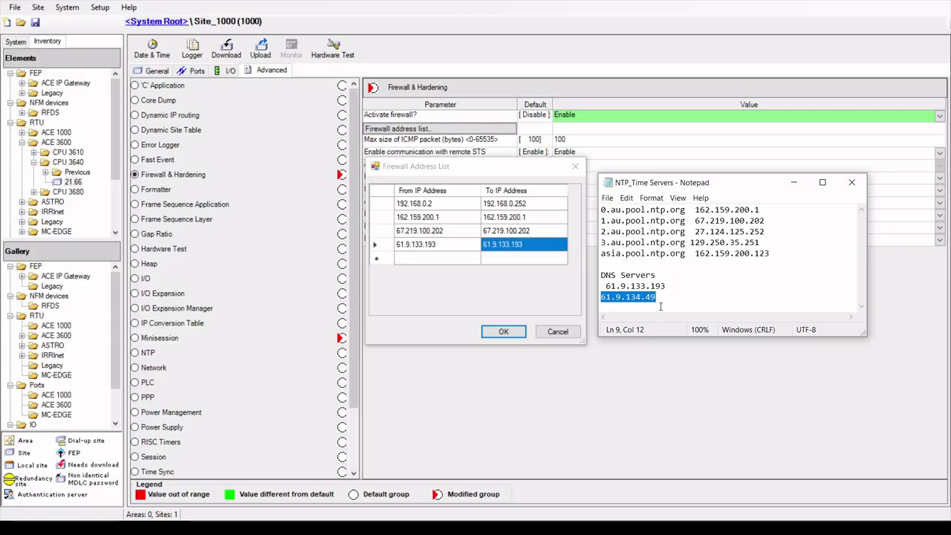
Add a firewall address list entry with 61.9.134.49 as both the From and To IP address and accept the list.
{"action": "left_click", "coordinate": [412, 265]}
{"action": "left_click", "coordinate": [411, 257]}
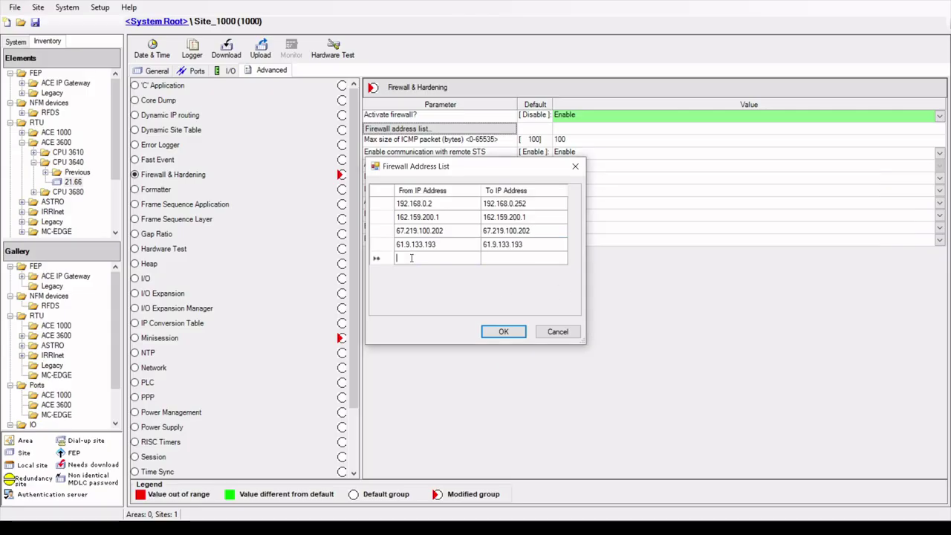
{"action": "key", "text": "ctrl+v"}
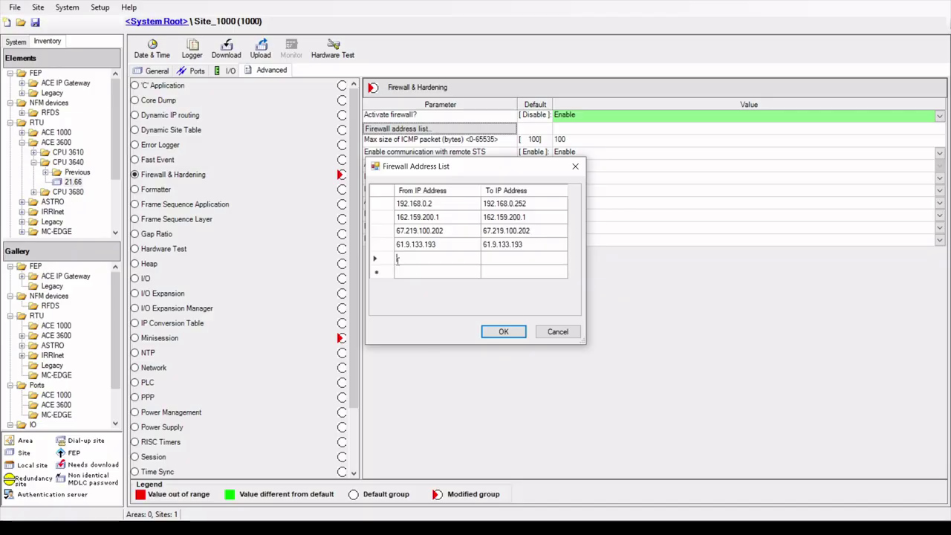
{"action": "left_click", "coordinate": [505, 253]}
{"action": "left_click", "coordinate": [504, 253]}
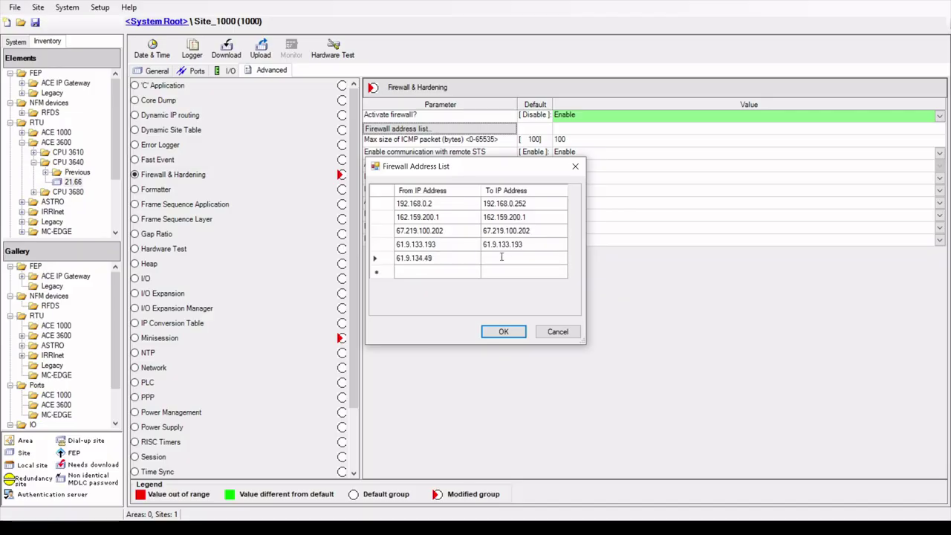
{"action": "key", "text": "ctrl+v"}
{"action": "left_click", "coordinate": [504, 331]}
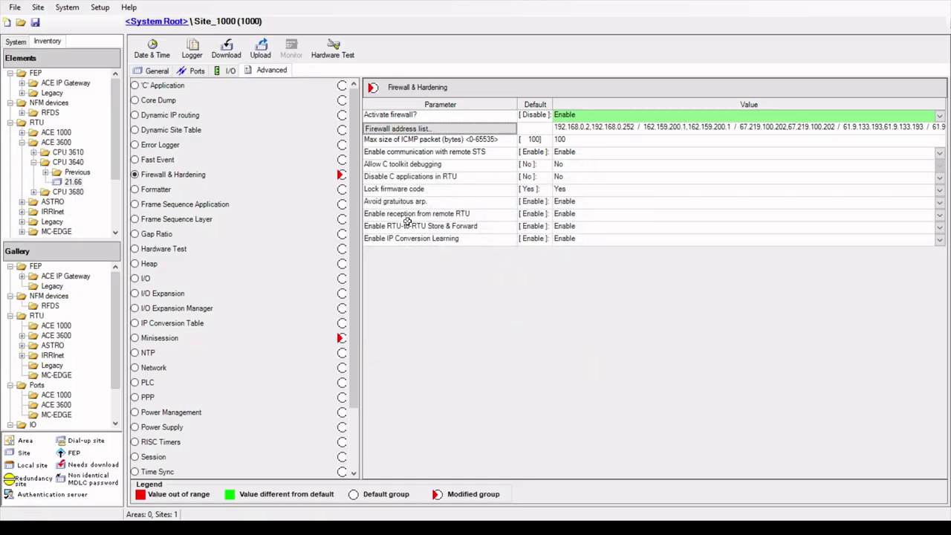
Open the ETH1 port's NTP server settings and set Server #1 to 162.159.200.1, copied from the Notepad list.
{"action": "left_click", "coordinate": [195, 69]}
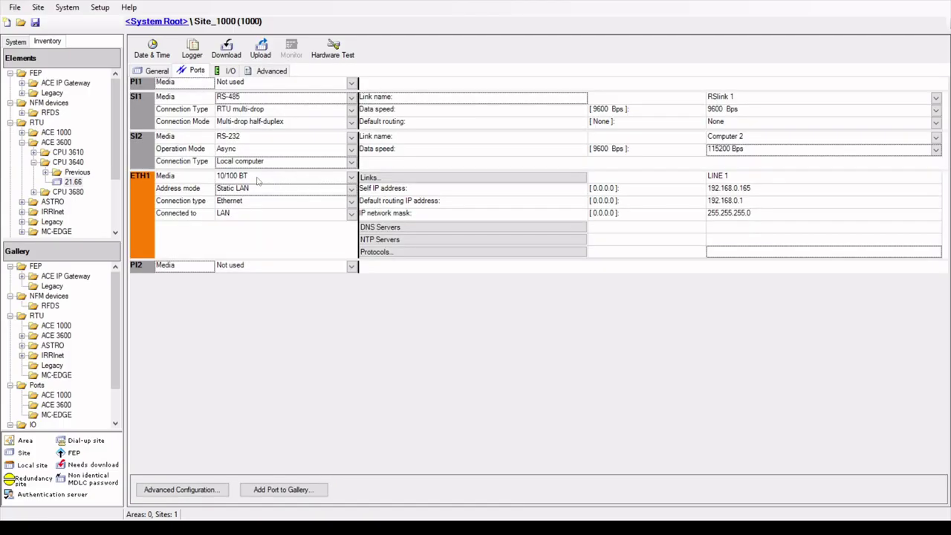
{"action": "left_click", "coordinate": [396, 240]}
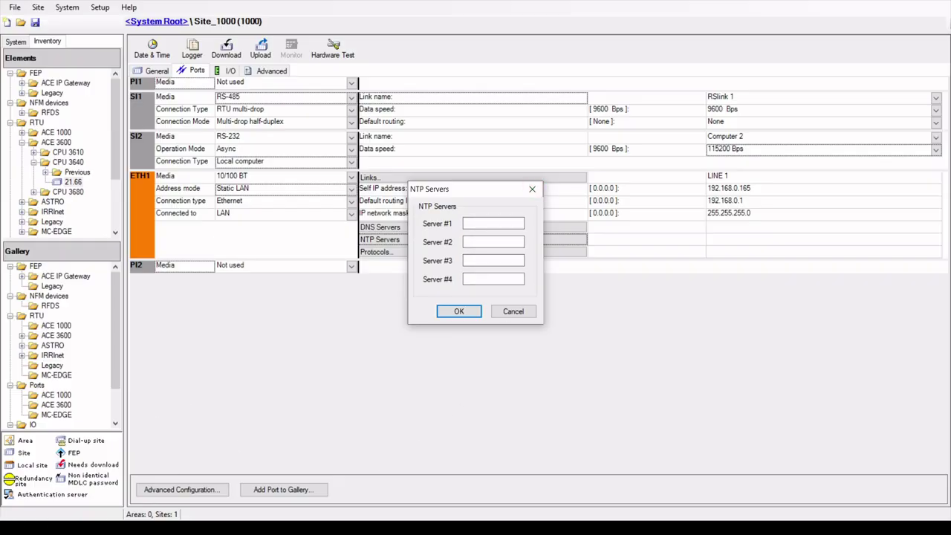
{"action": "key", "text": "alt+Tab"}
{"action": "left_click", "coordinate": [704, 231]}
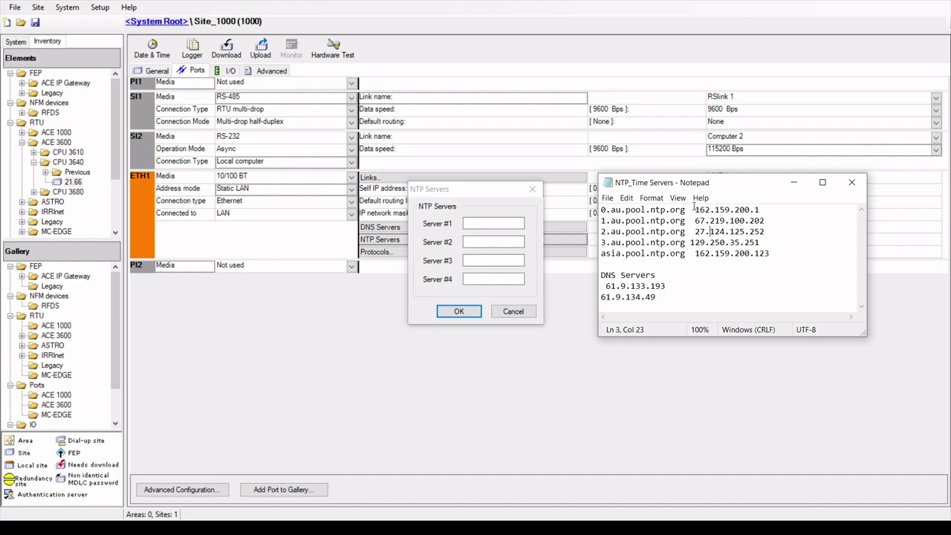
{"action": "left_click_drag", "start_coordinate": [695, 210], "coordinate": [774, 213]}
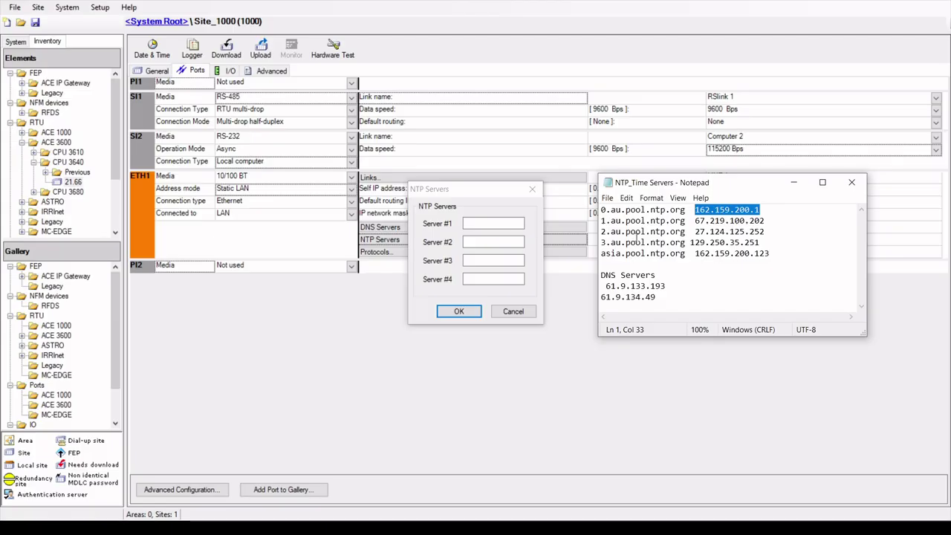
{"action": "left_click", "coordinate": [486, 223]}
{"action": "type", "text": "162.159.200.1"}
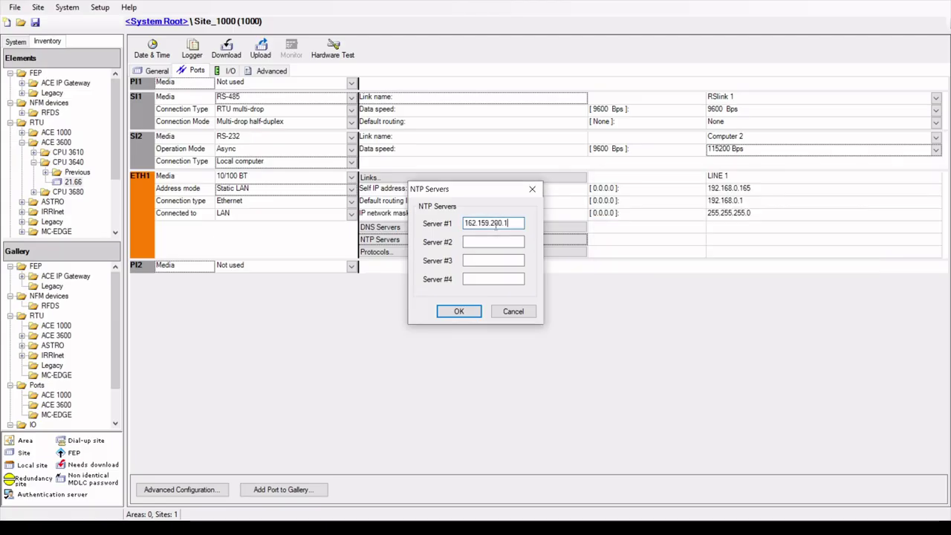
Copy the IP address of 1.au.pool.ntp.org from Notepad and set NTP Server #2 to 67.219.100.202.
{"action": "key", "text": "alt+Tab"}
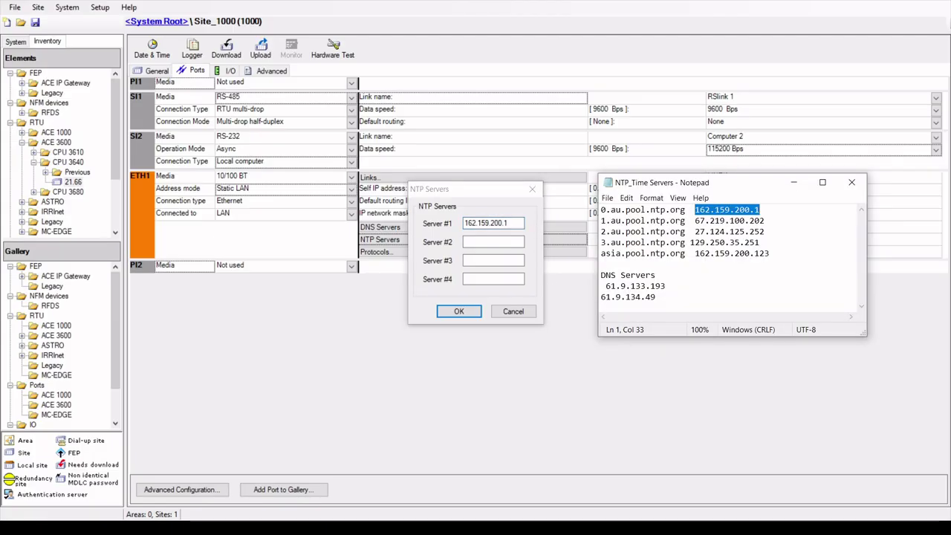
{"action": "left_click", "coordinate": [795, 210]}
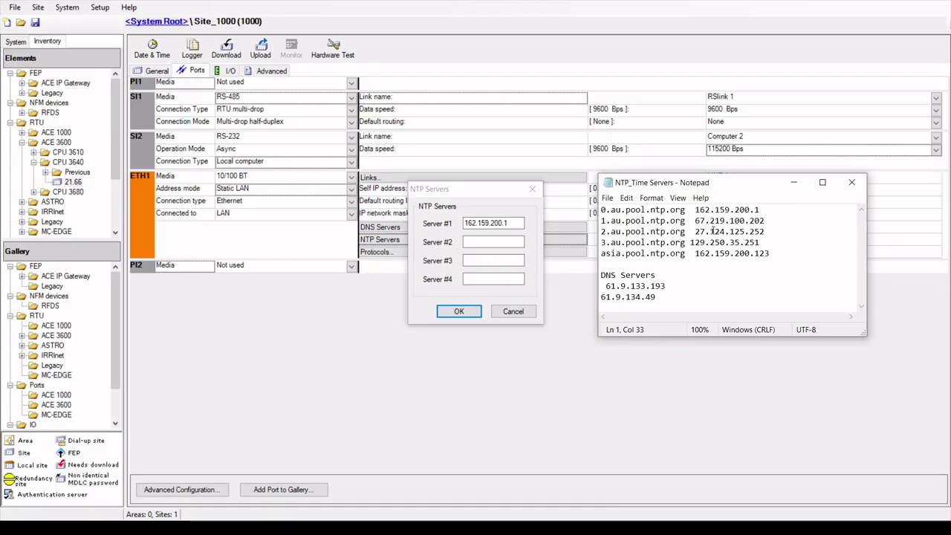
{"action": "left_click_drag", "start_coordinate": [695, 221], "coordinate": [769, 226]}
{"action": "key", "text": "ctrl+c"}
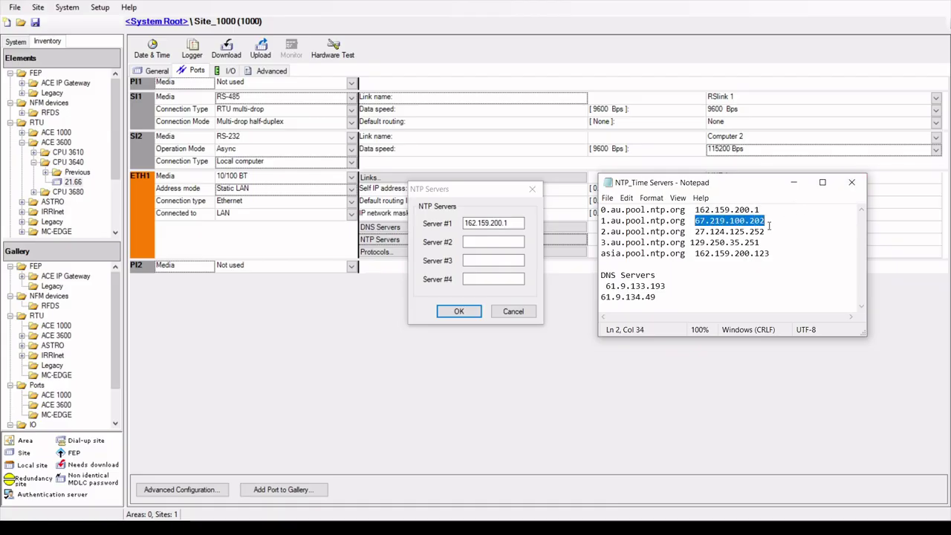
{"action": "left_click", "coordinate": [493, 241]}
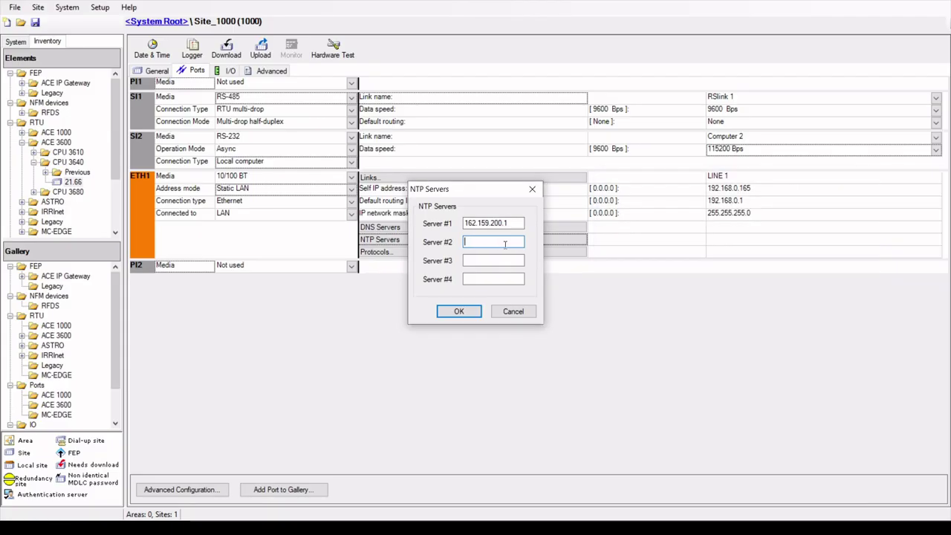
{"action": "key", "text": "ctrl+v"}
Copy the host name asia.pool.ntp.org from Notepad into NTP Server #3 and accept the NTP server settings.
{"action": "key", "text": "alt+Tab"}
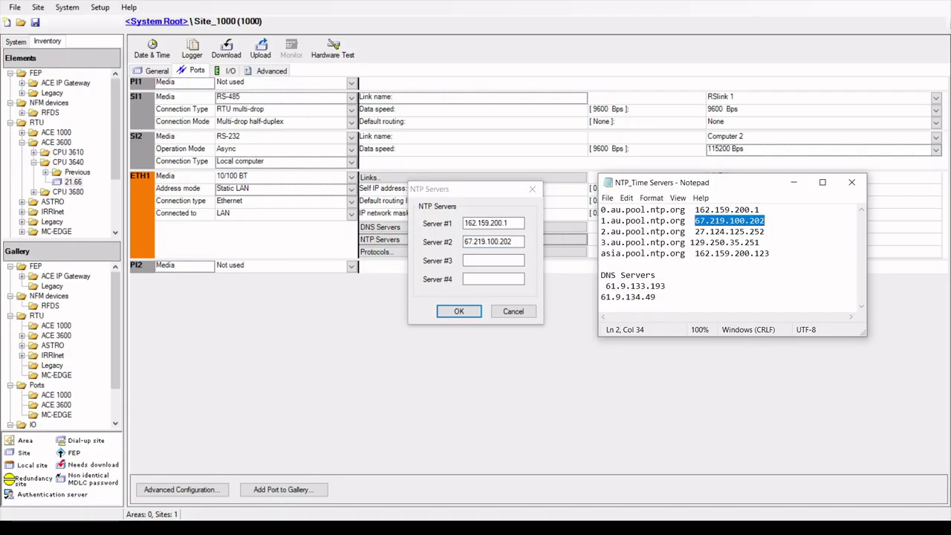
{"action": "left_click", "coordinate": [719, 272]}
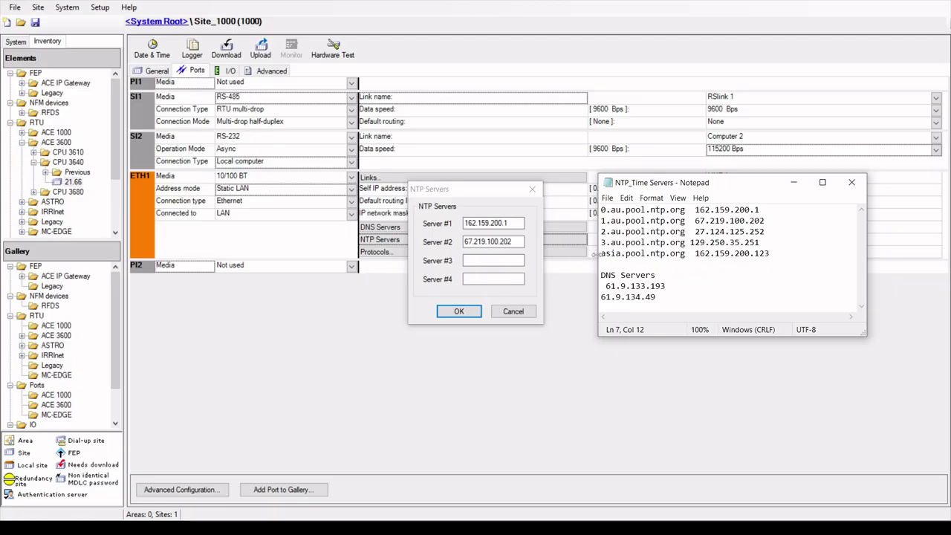
{"action": "left_click_drag", "start_coordinate": [601, 254], "coordinate": [691, 254]}
{"action": "key", "text": "ctrl+c"}
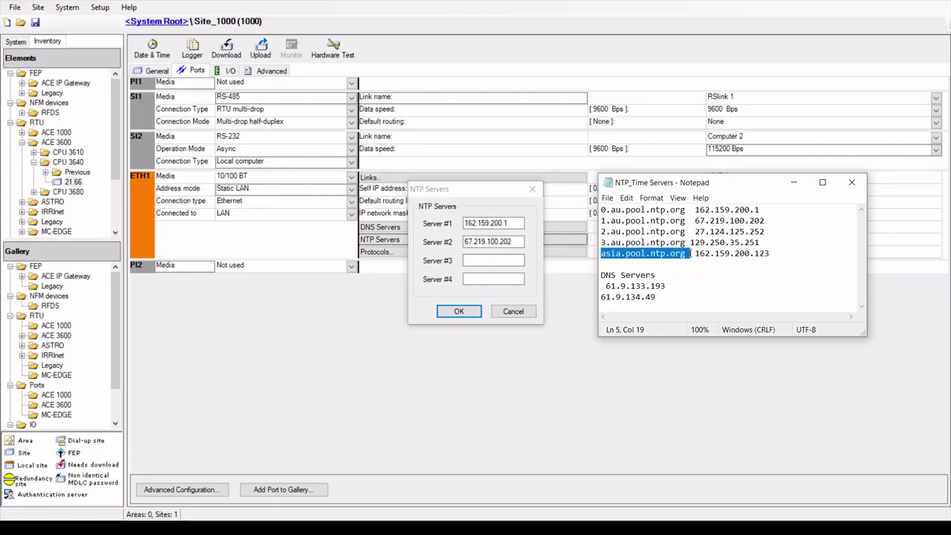
{"action": "left_click", "coordinate": [479, 261]}
{"action": "key", "text": "ctrl+v"}
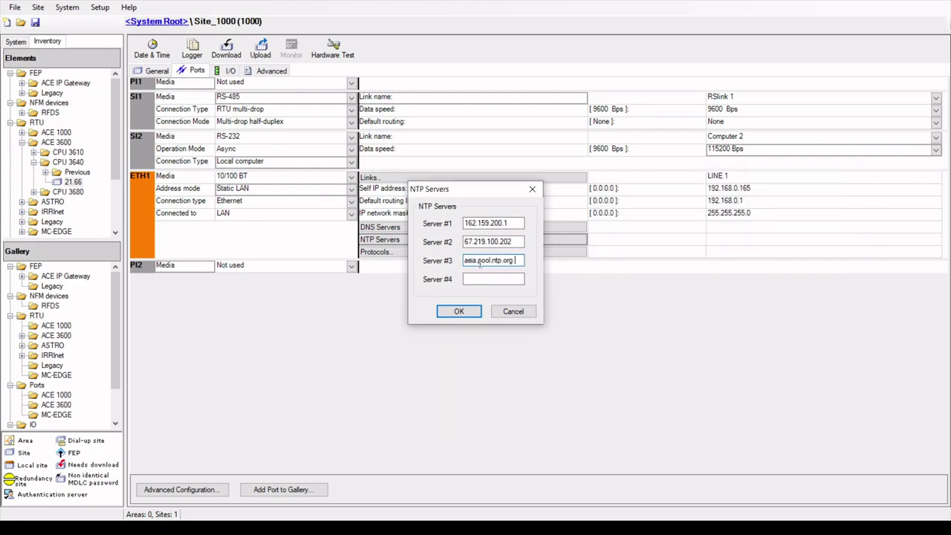
{"action": "left_click", "coordinate": [468, 312]}
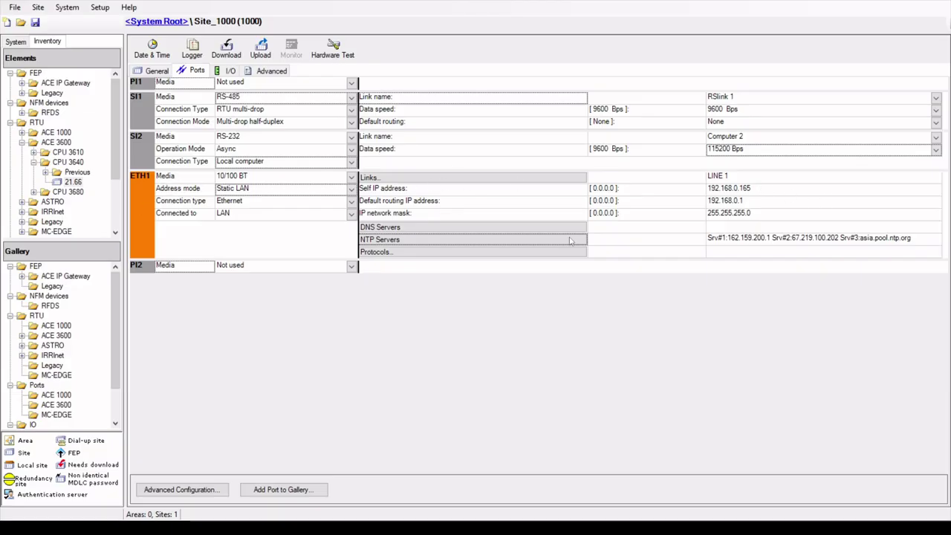
Open the ETH1 port's DNS server settings and set IP Address (1) to 61.9.133.193, copied from Notepad.
{"action": "left_click", "coordinate": [418, 229]}
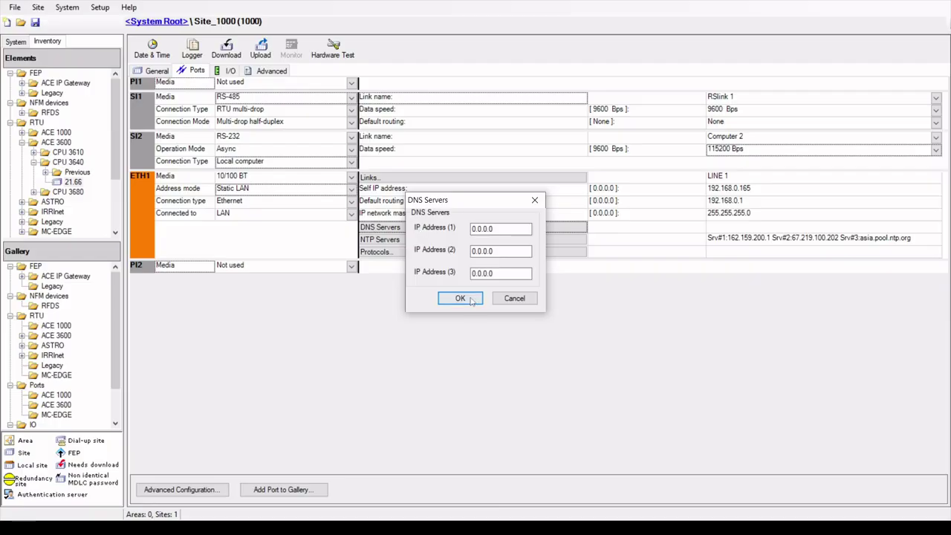
{"action": "double_click", "coordinate": [512, 229]}
{"action": "key", "text": "alt+Tab"}
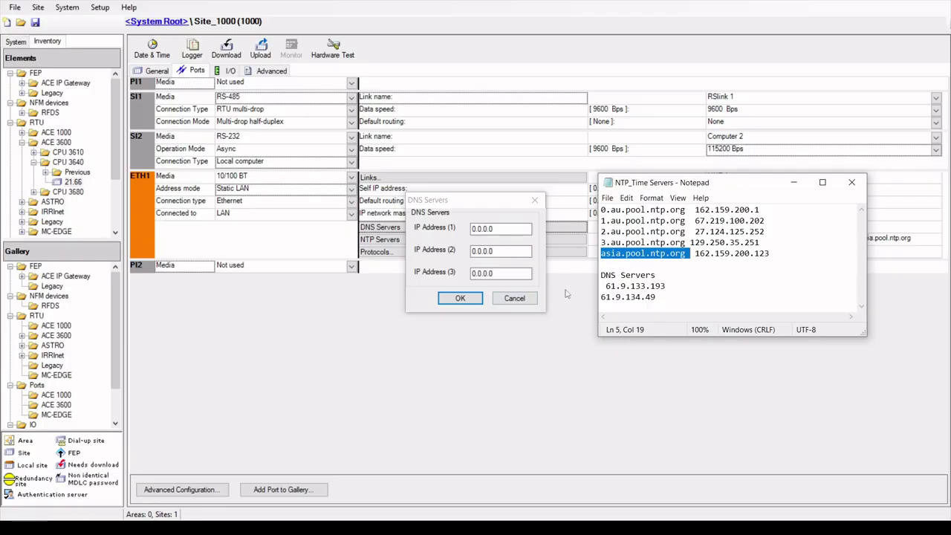
{"action": "left_click_drag", "start_coordinate": [607, 286], "coordinate": [686, 287]}
{"action": "key", "text": "ctrl+c"}
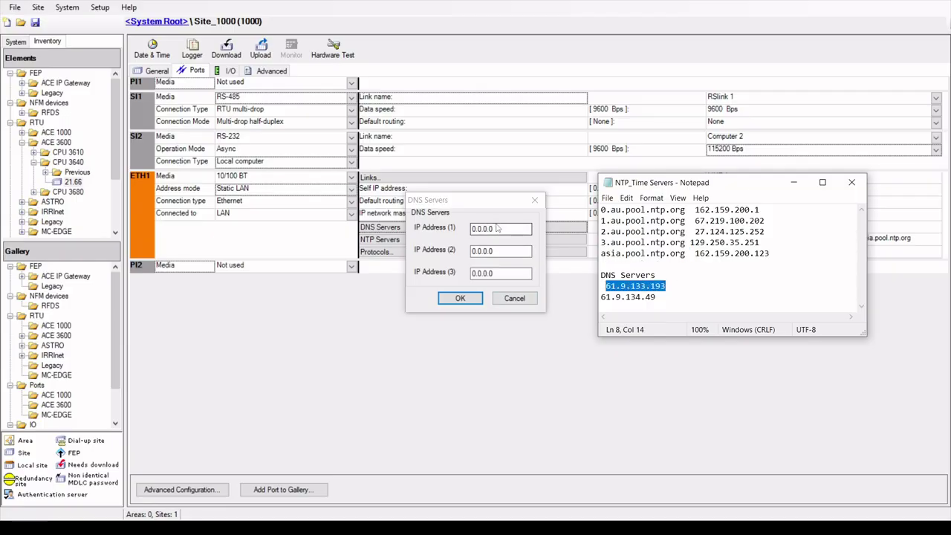
{"action": "key", "text": "alt+Tab"}
{"action": "key", "text": "ctrl+v"}
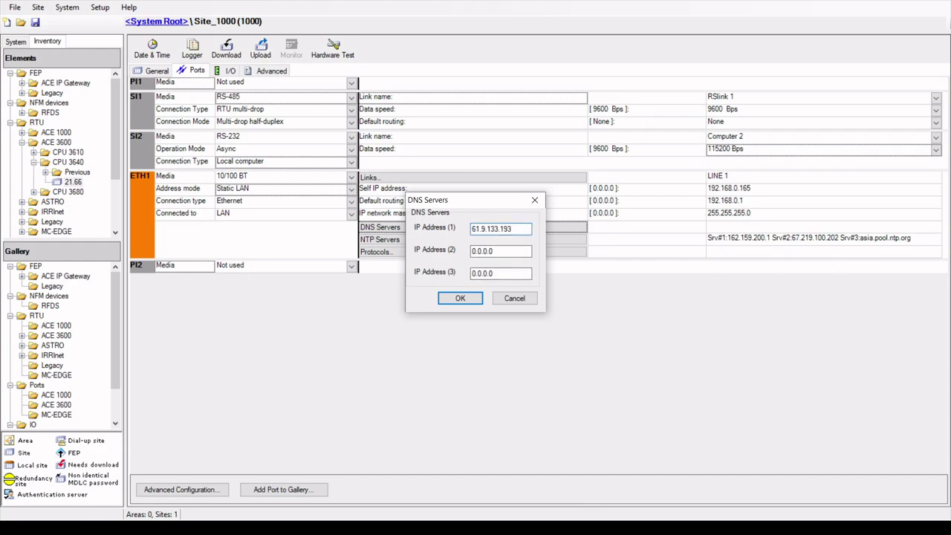
Copy 61.9.134.49 from Notepad into DNS IP Address (2) and accept the DNS server settings.
{"action": "key", "text": "alt+Tab"}
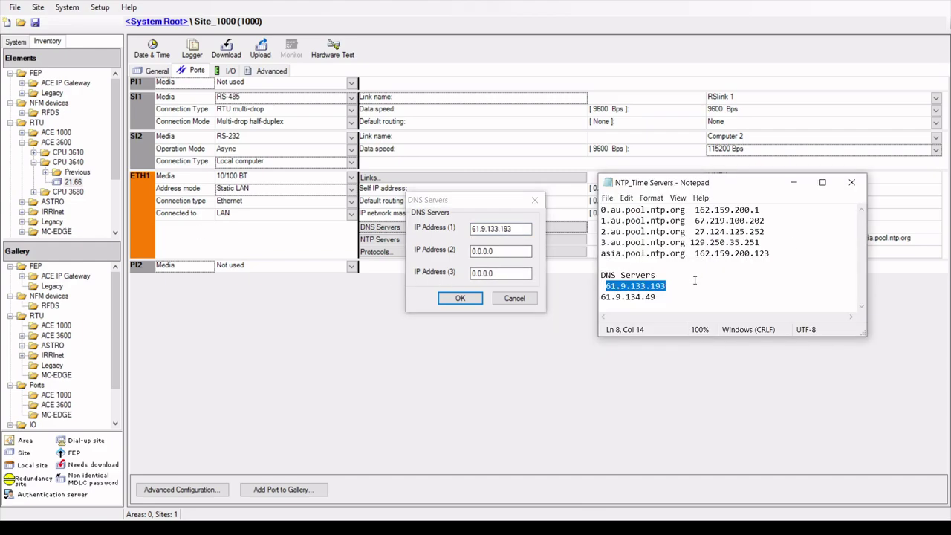
{"action": "left_click_drag", "start_coordinate": [664, 297], "coordinate": [602, 297]}
{"action": "key", "text": "ctrl+c"}
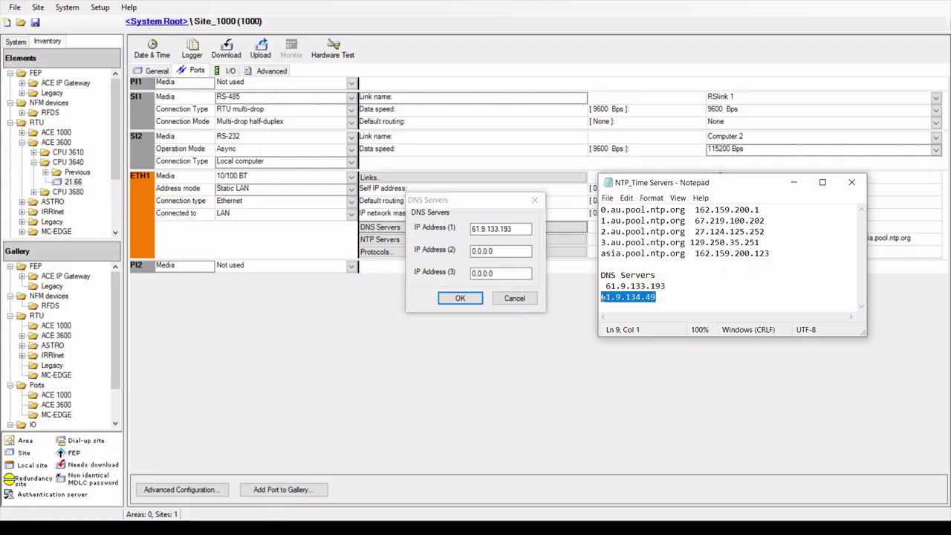
{"action": "left_click", "coordinate": [495, 251]}
{"action": "key", "text": "ctrl+v"}
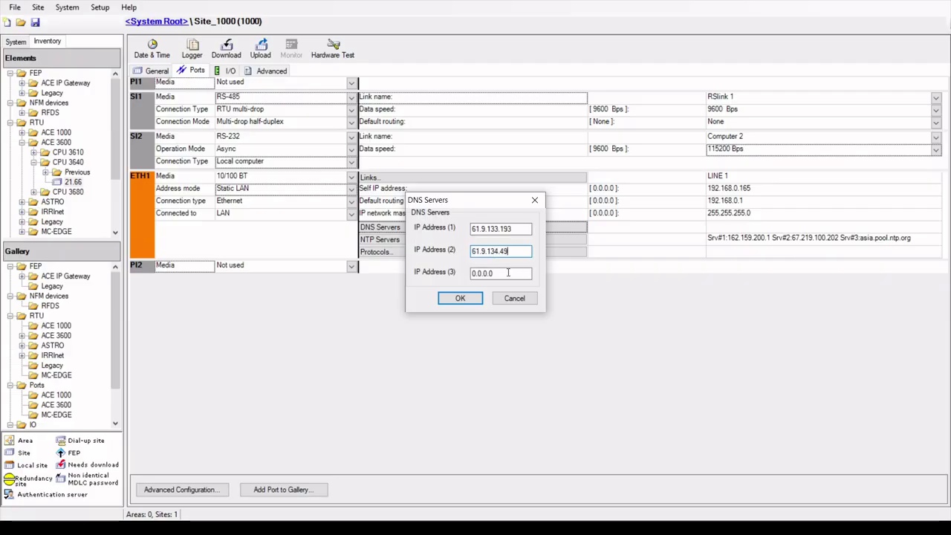
{"action": "left_click", "coordinate": [472, 300]}
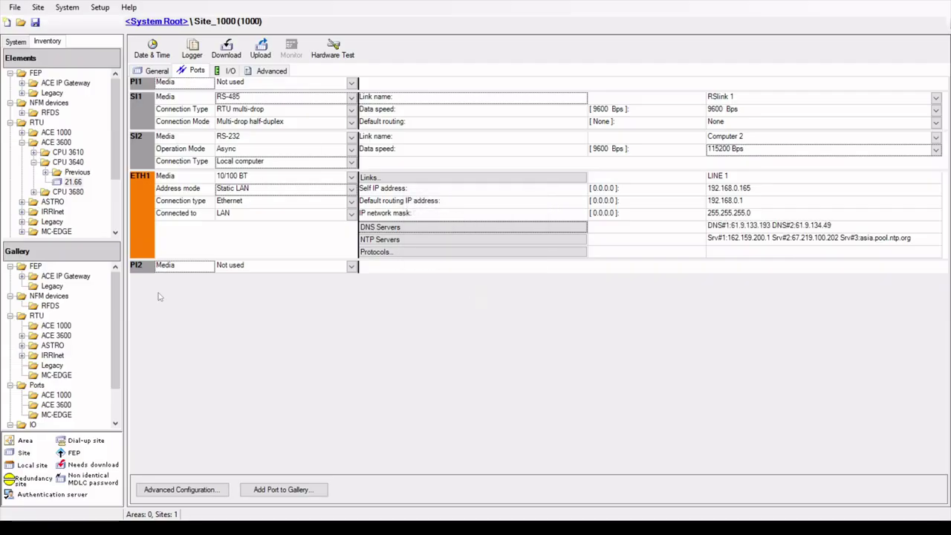
Return to the System Root view, saving the project with the Site_1000 configuration, and reopen Site_1000.
{"action": "left_click", "coordinate": [154, 22]}
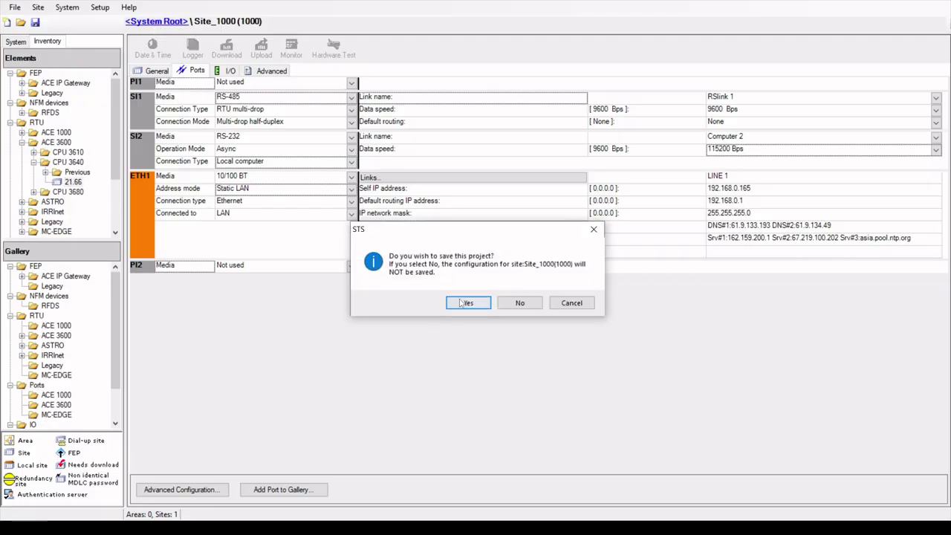
{"action": "left_click", "coordinate": [459, 301]}
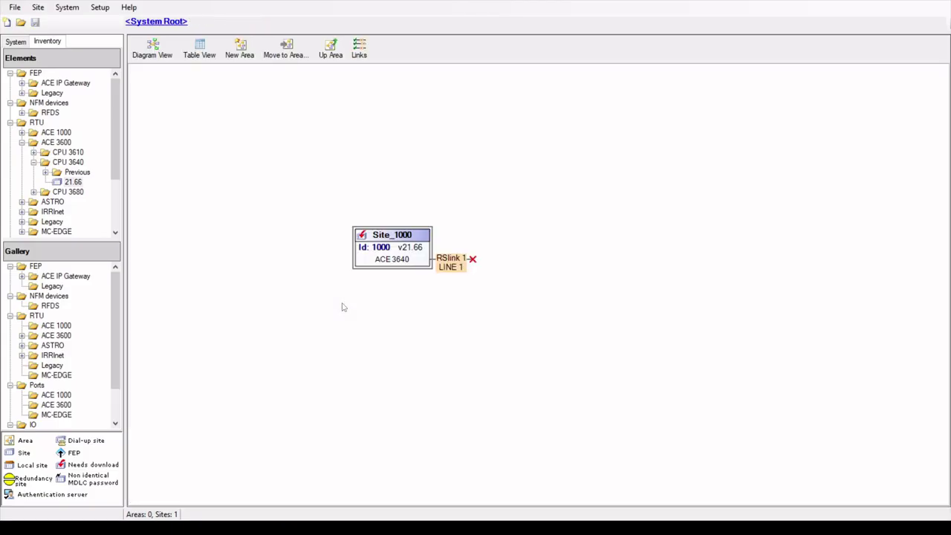
{"action": "double_click", "coordinate": [384, 264]}
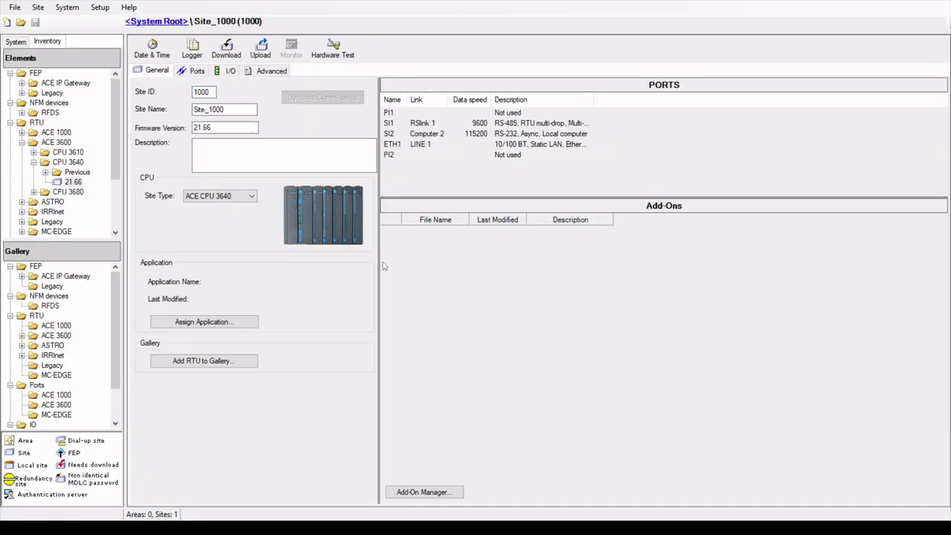
Review the DNS server and NTP server entries stored for the ETH1 port.
{"action": "left_click", "coordinate": [197, 72]}
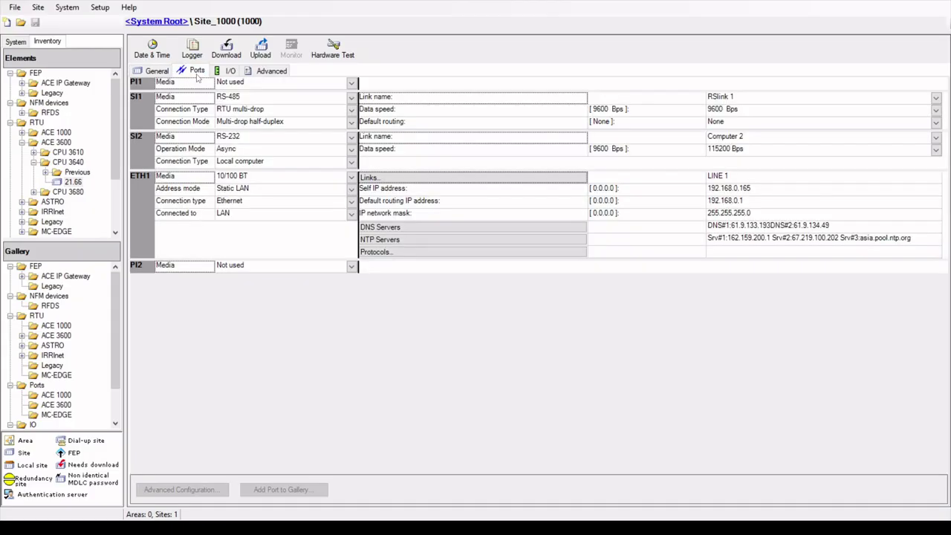
{"action": "left_click", "coordinate": [139, 195]}
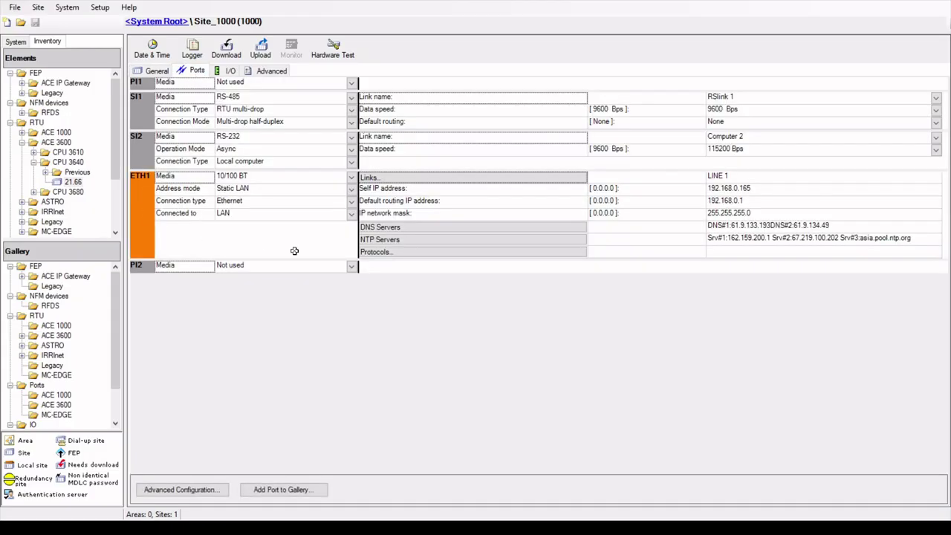
{"action": "left_click", "coordinate": [452, 229]}
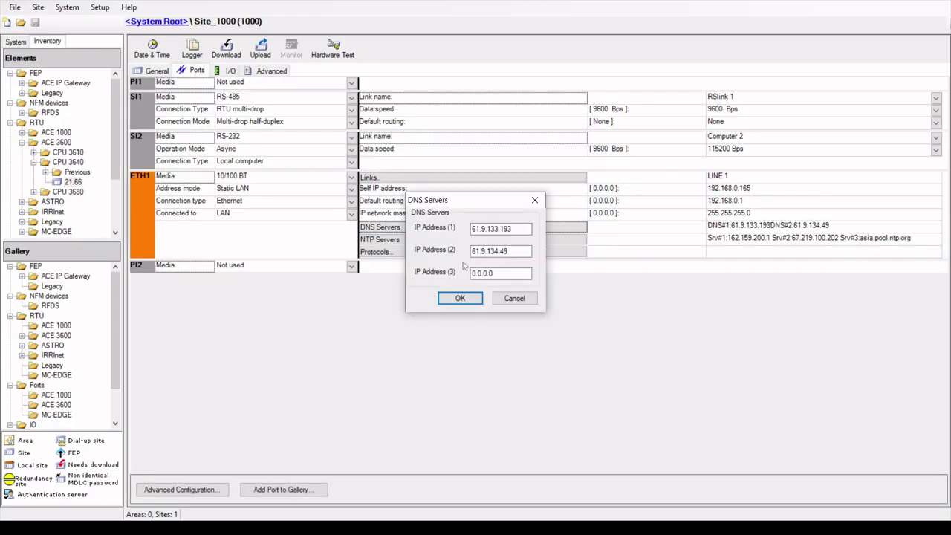
{"action": "left_click", "coordinate": [460, 298]}
{"action": "left_click", "coordinate": [491, 237]}
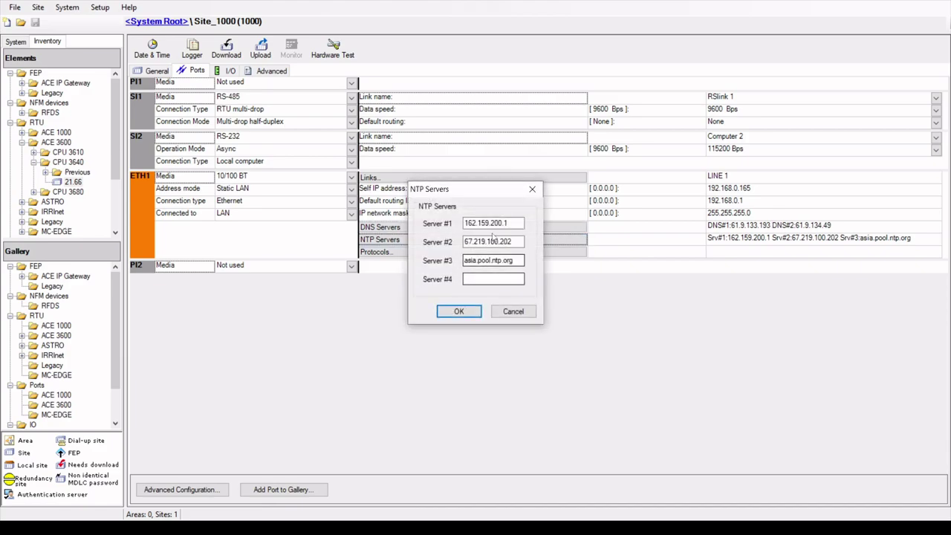
{"action": "left_click", "coordinate": [458, 311]}
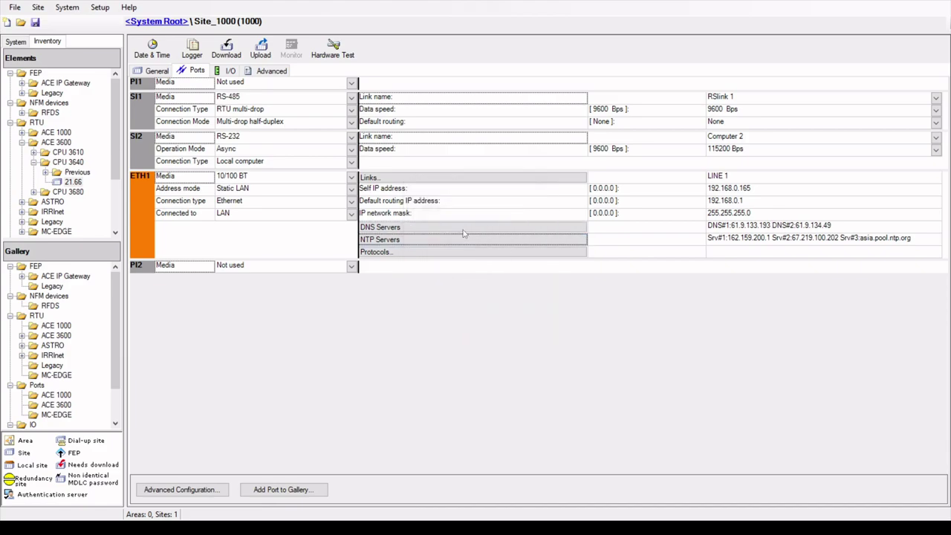
Set the site's time zone learning mode to User configured with an offset of 660 minutes, and save the project.
{"action": "left_click", "coordinate": [271, 69]}
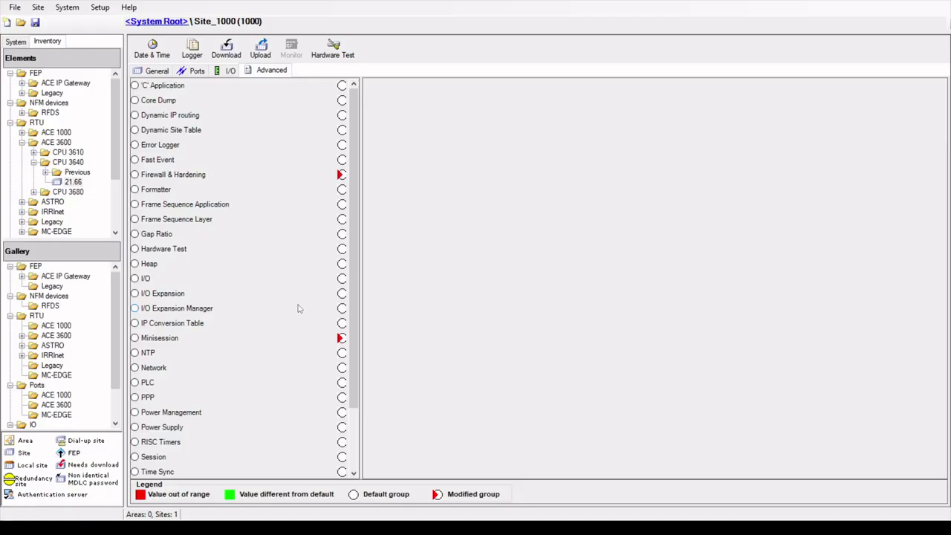
{"action": "scroll", "coordinate": [300, 307], "scroll_direction": "down", "scroll_amount": 2}
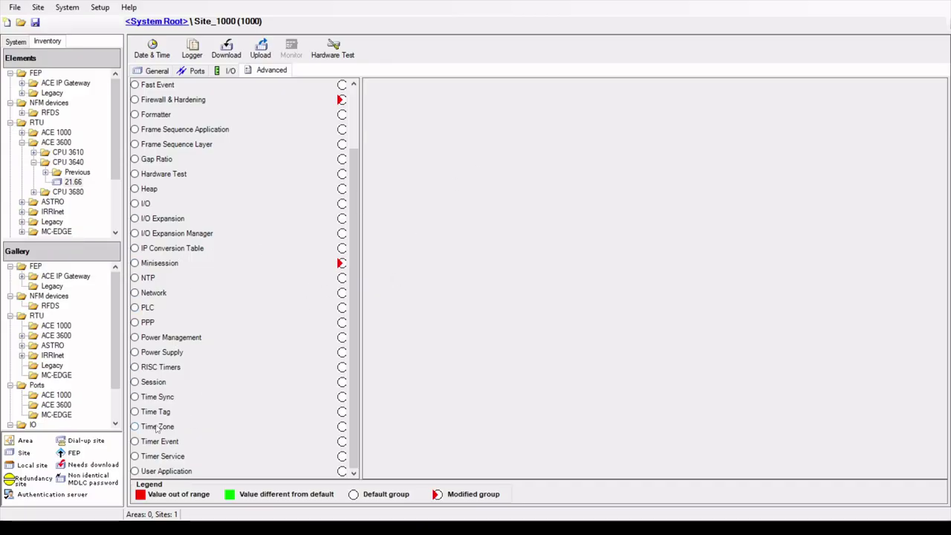
{"action": "left_click", "coordinate": [157, 428]}
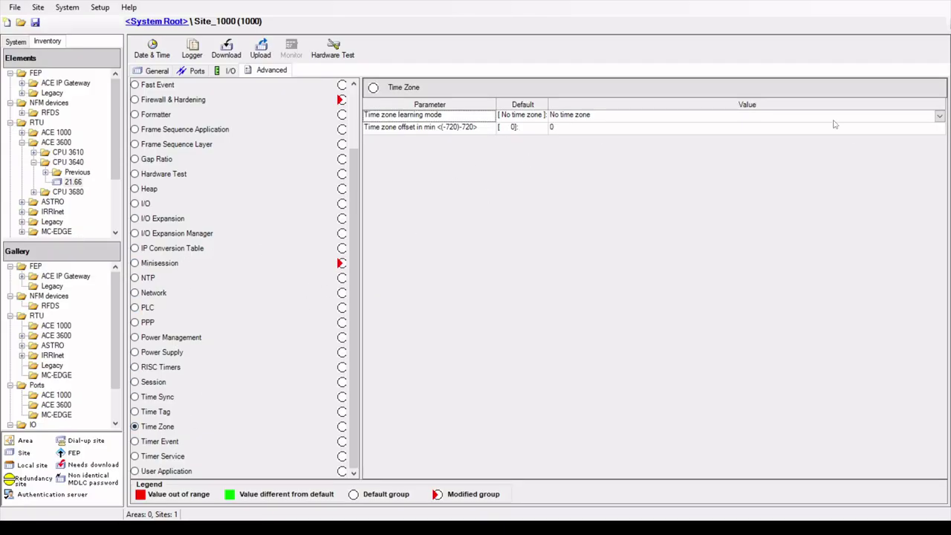
{"action": "left_click", "coordinate": [942, 119]}
{"action": "left_click", "coordinate": [939, 116]}
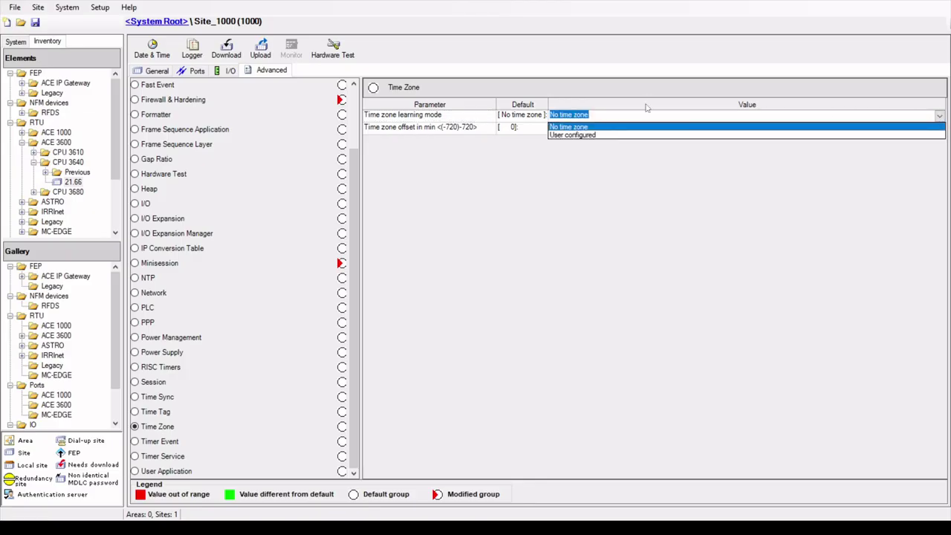
{"action": "left_click", "coordinate": [560, 135]}
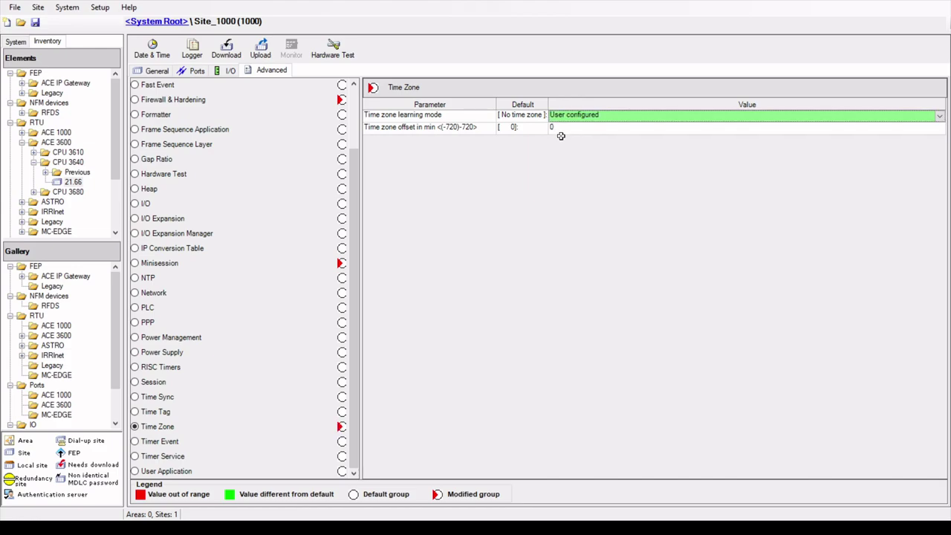
{"action": "left_click", "coordinate": [567, 130]}
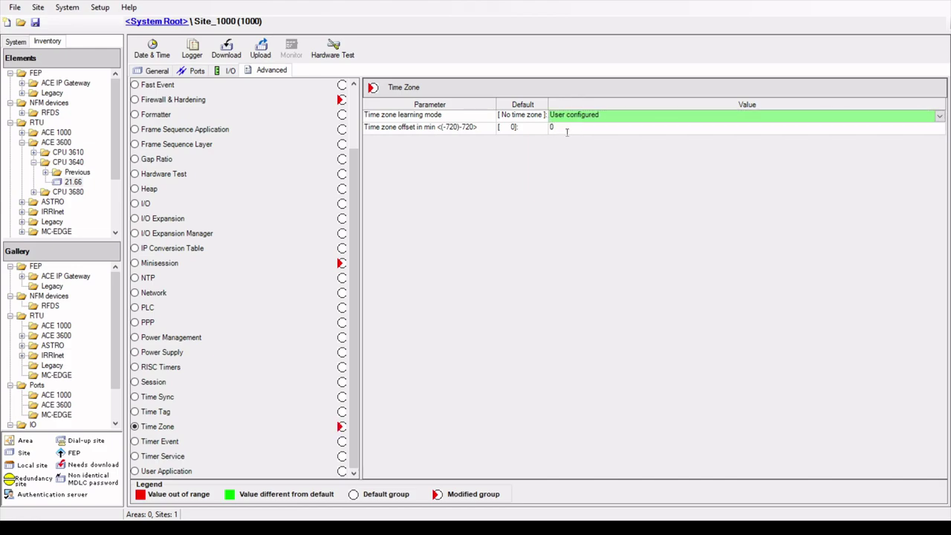
{"action": "type", "text": "66"}
{"action": "left_click", "coordinate": [538, 167]}
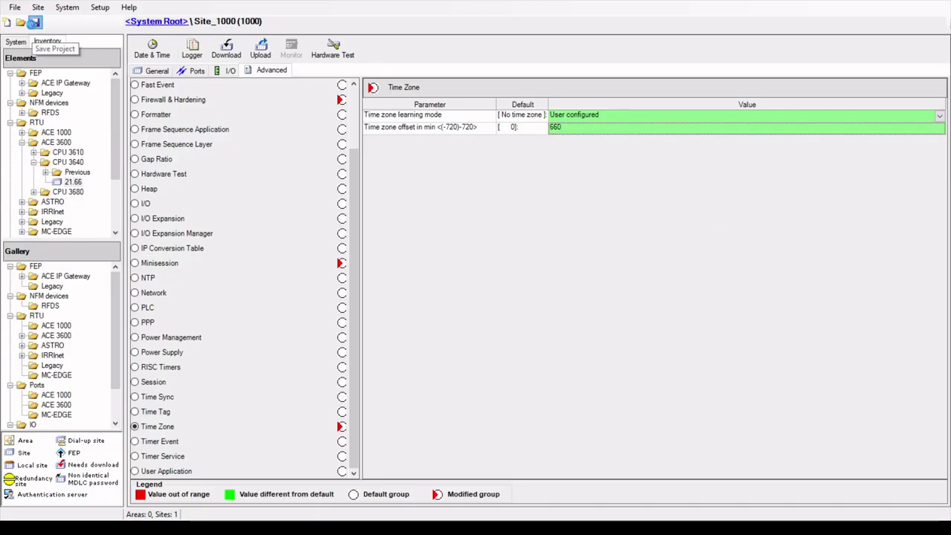
{"action": "left_click", "coordinate": [34, 23]}
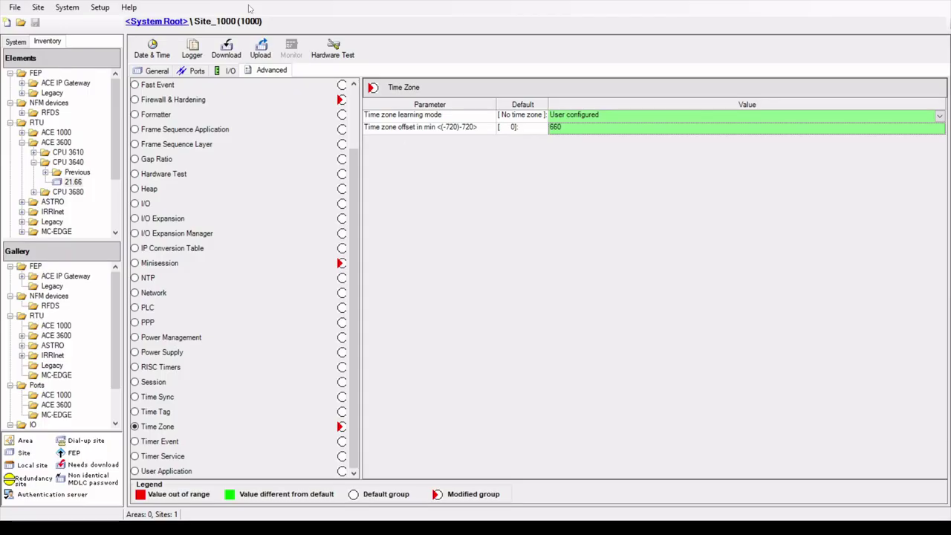
Set the time zone learning mode to No time zone and save the project.
{"action": "left_click", "coordinate": [941, 117]}
{"action": "left_click", "coordinate": [623, 126]}
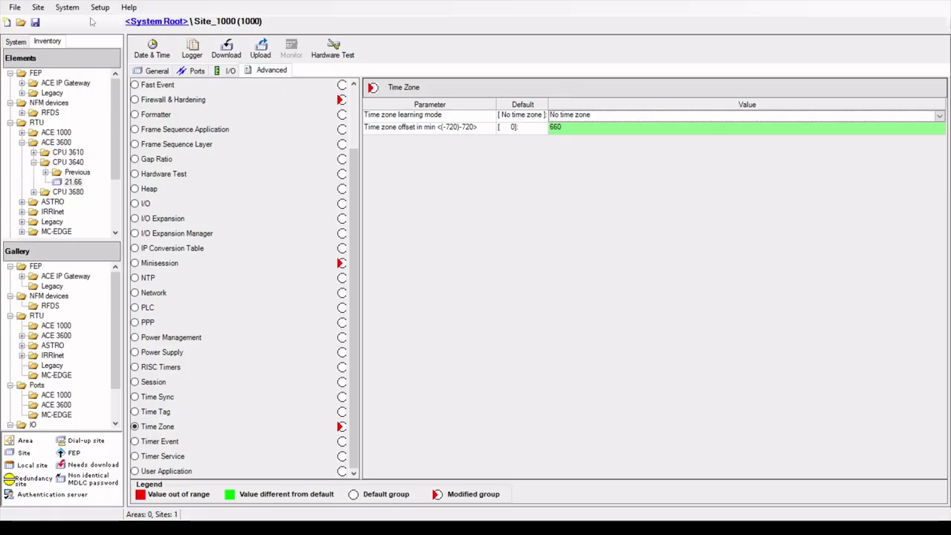
{"action": "left_click", "coordinate": [35, 23]}
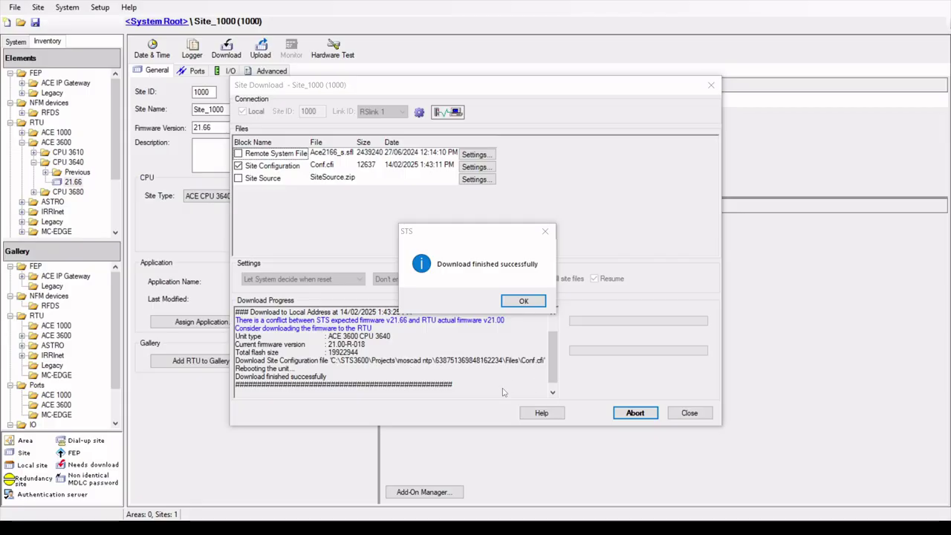
Close the finished site download and retrieve the error log from the RTU over the local connection.
{"action": "left_click", "coordinate": [523, 301]}
{"action": "left_click", "coordinate": [684, 413]}
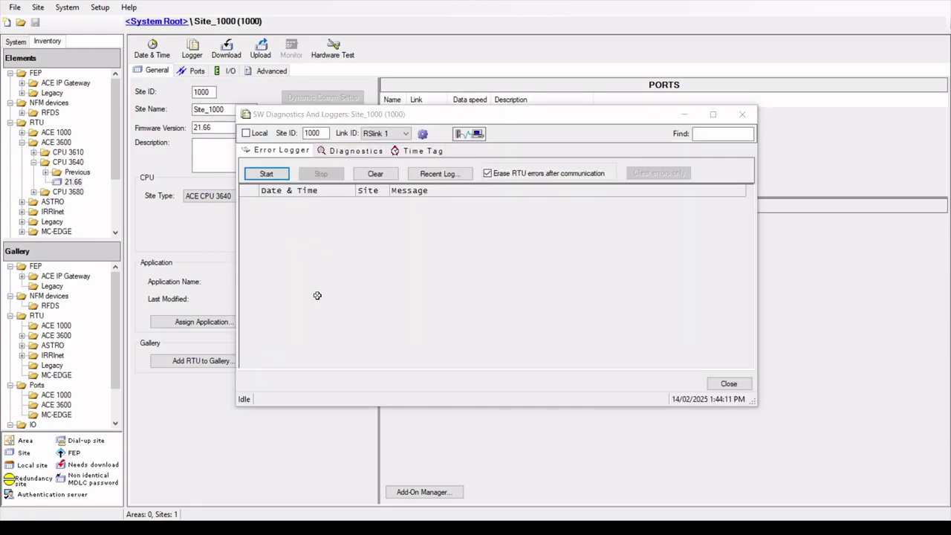
{"action": "left_click", "coordinate": [246, 134]}
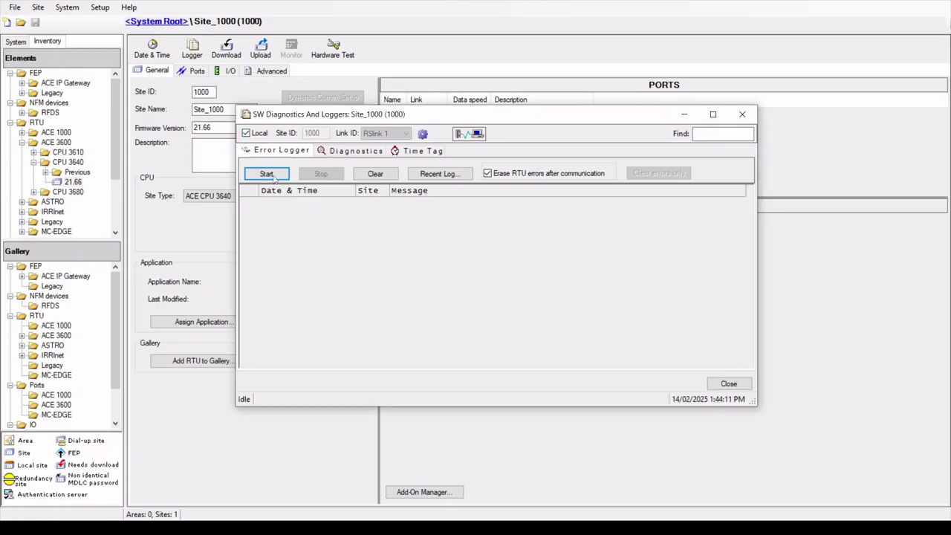
{"action": "left_click", "coordinate": [266, 173]}
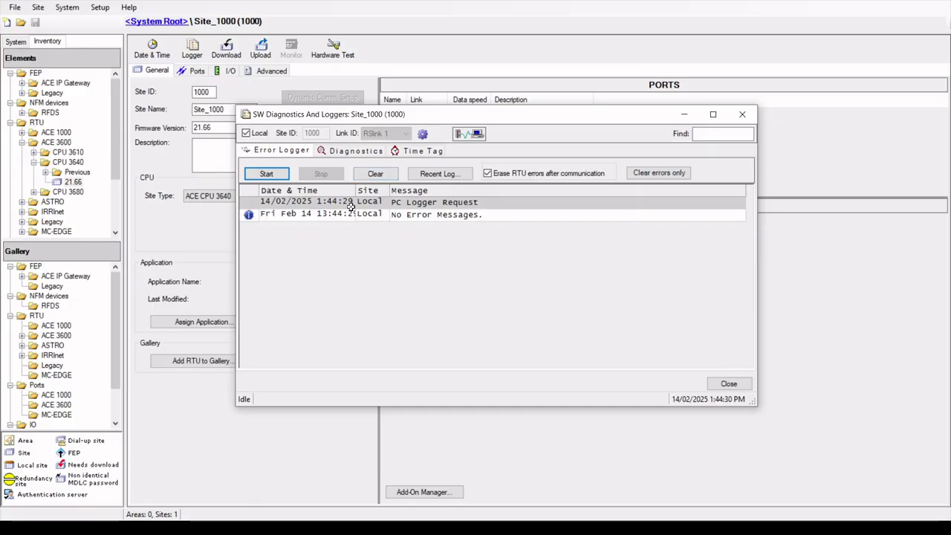
Retrieve the RTU's diagnostics device list and query the NTP device at level 255 to list its levels.
{"action": "left_click", "coordinate": [349, 151]}
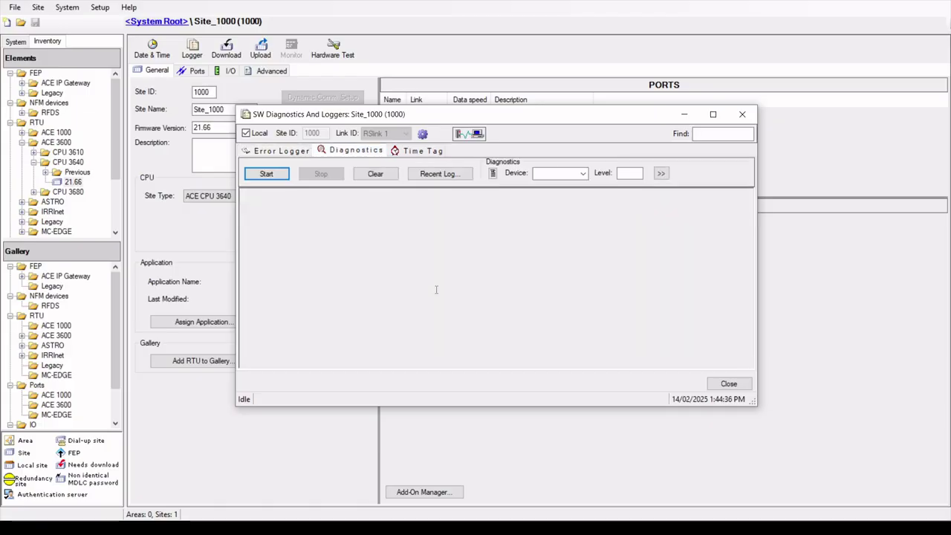
{"action": "left_click", "coordinate": [492, 173]}
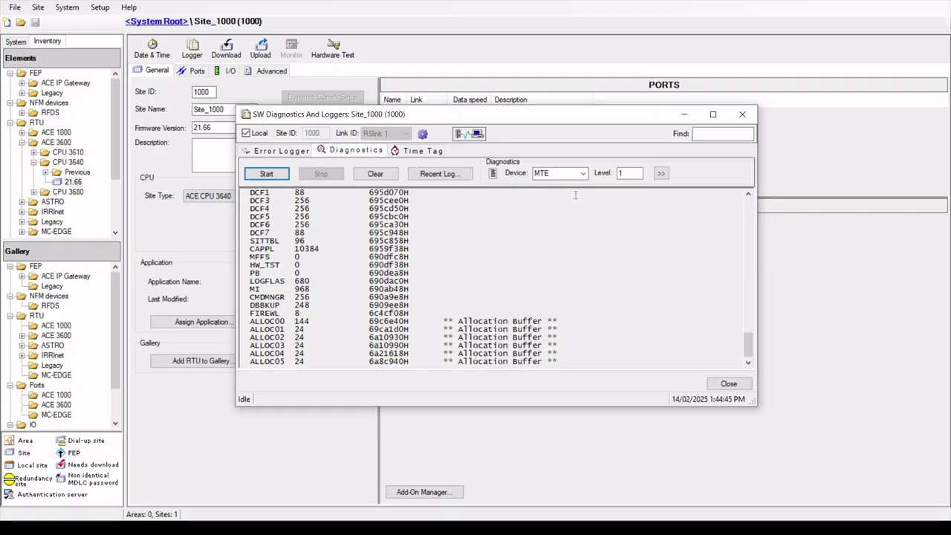
{"action": "left_click", "coordinate": [582, 172]}
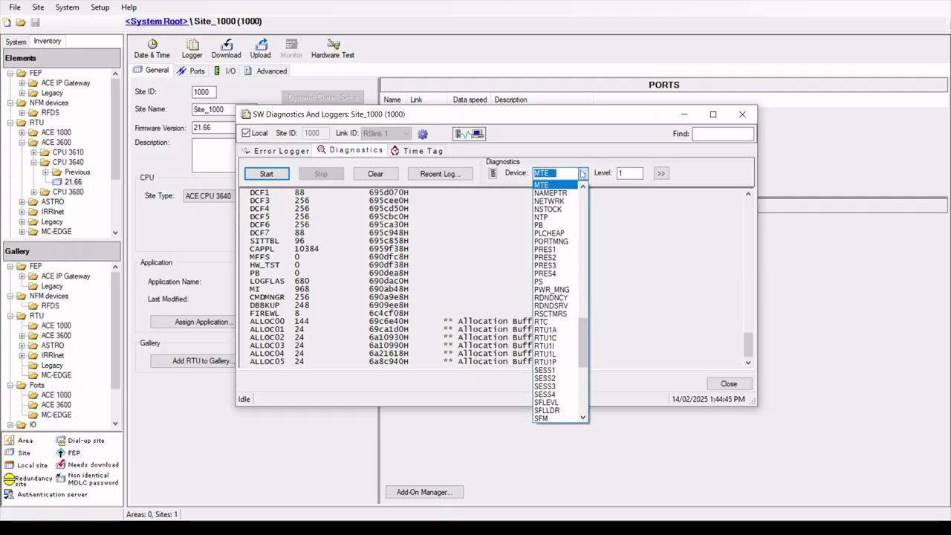
{"action": "left_click", "coordinate": [556, 216]}
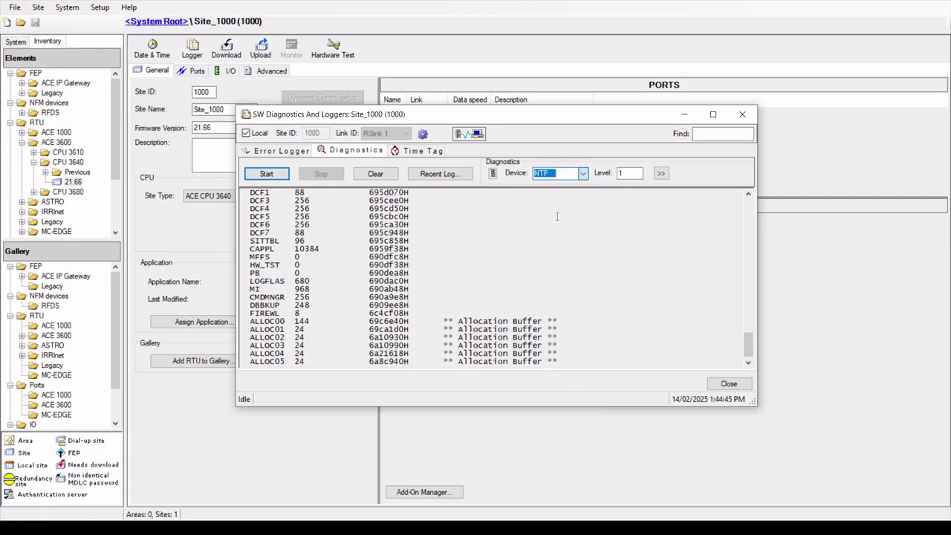
{"action": "double_click", "coordinate": [634, 172]}
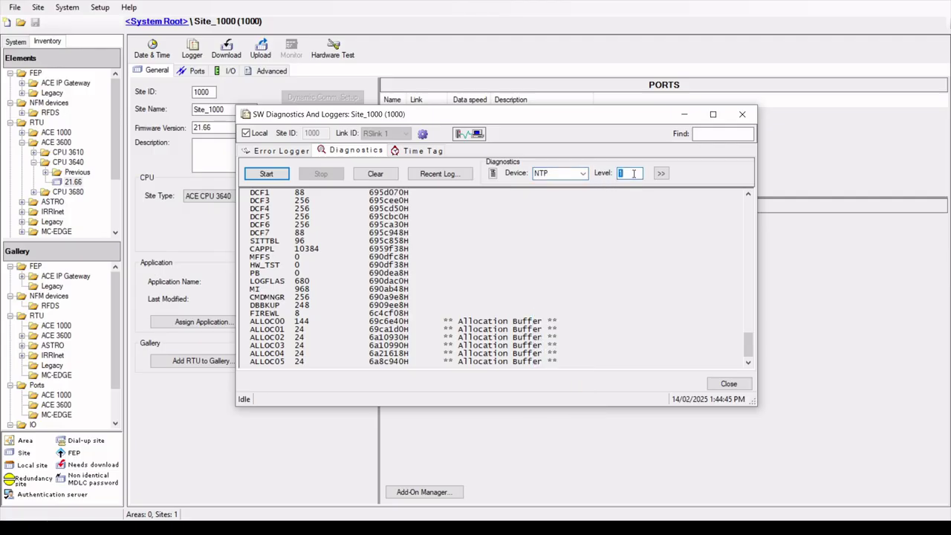
{"action": "type", "text": "255"}
{"action": "key", "text": "Return"}
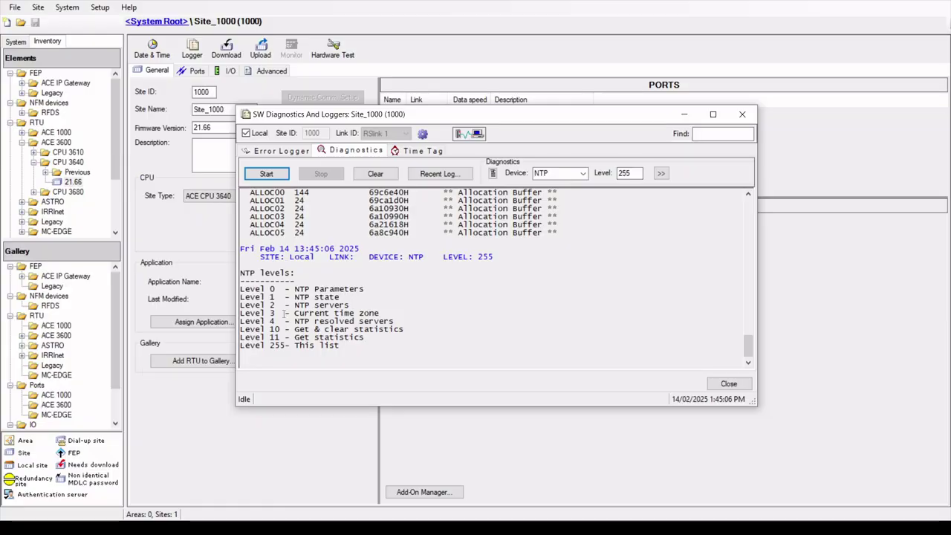
Query the NTP device diagnostics at level 2 to check the NTP servers.
{"action": "double_click", "coordinate": [636, 172]}
{"action": "type", "text": "2"}
{"action": "key", "text": "Return"}
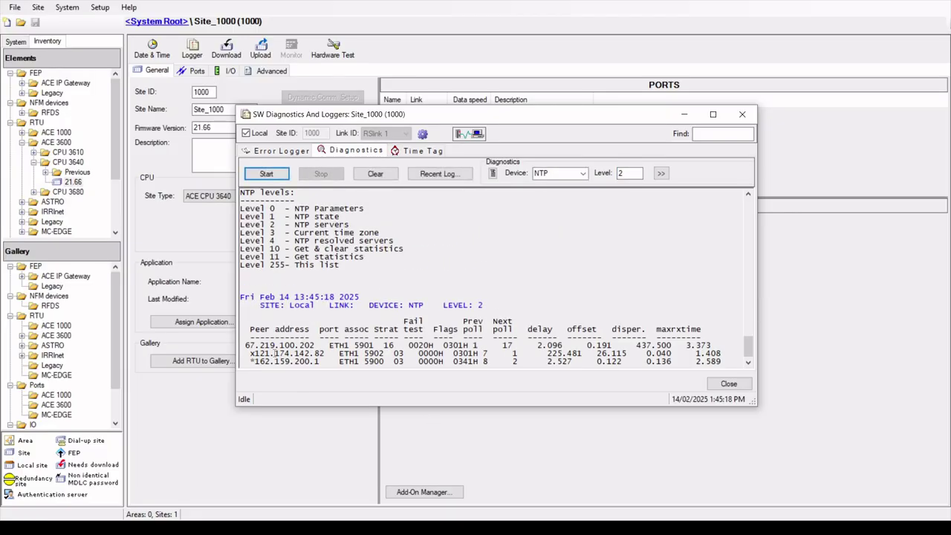
Query the NTP device diagnostics at level 4 to check the resolved servers, and minimize the diagnostics window.
{"action": "double_click", "coordinate": [628, 174]}
{"action": "type", "text": "4"}
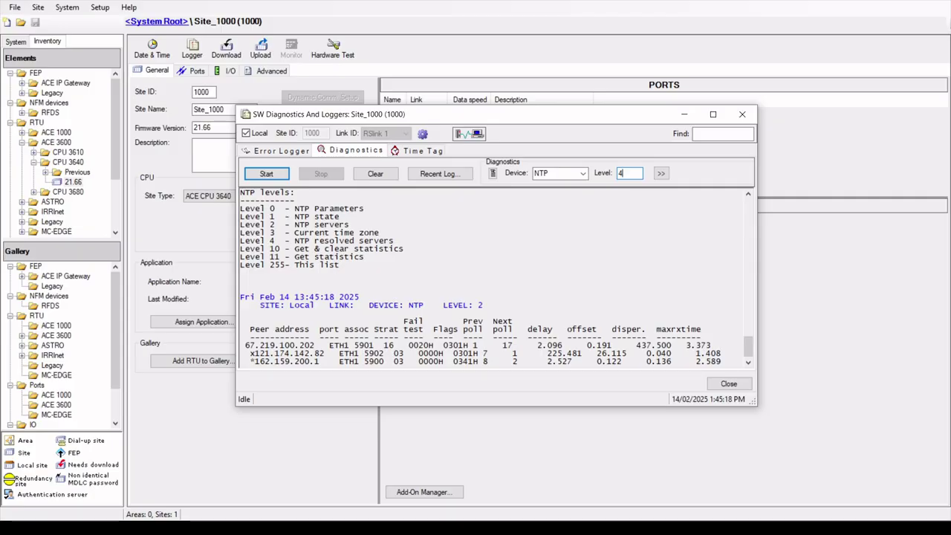
{"action": "key", "text": "Return"}
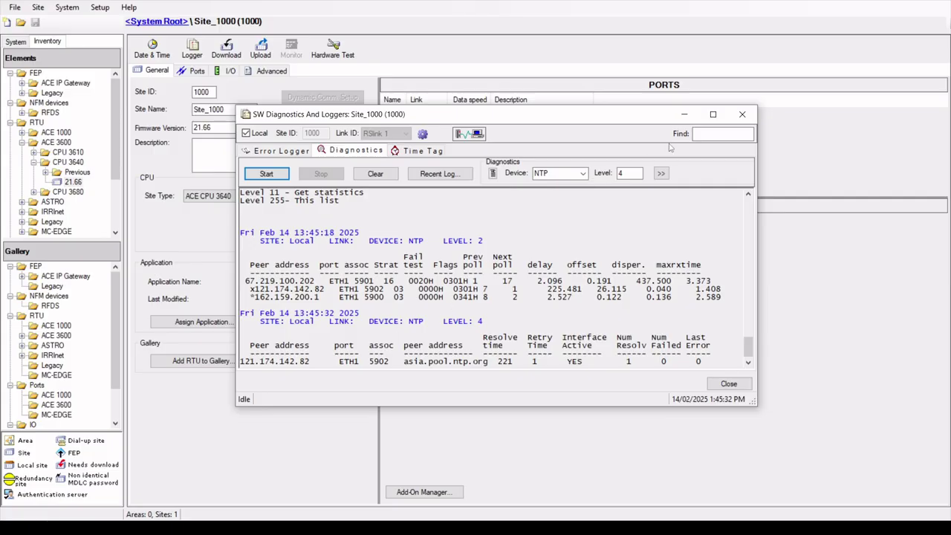
{"action": "left_click", "coordinate": [685, 116]}
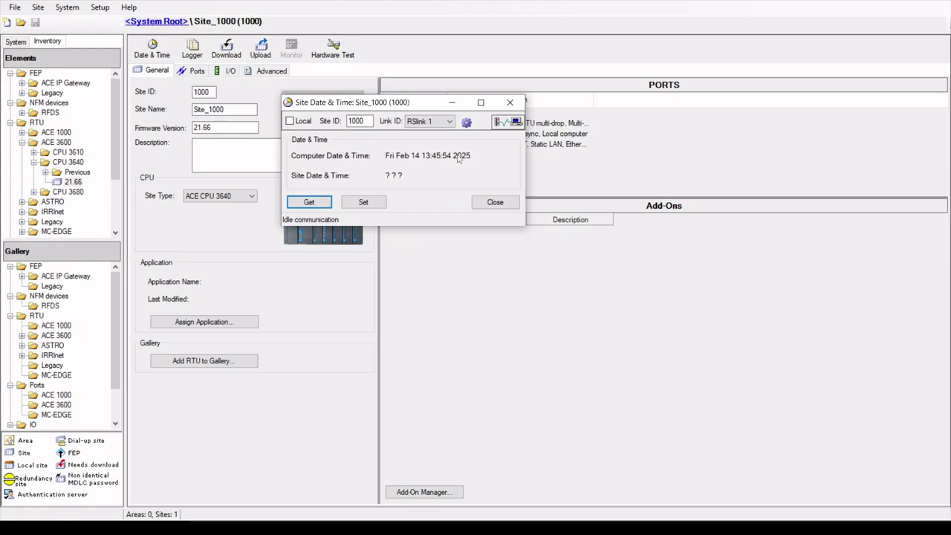
Read the site's date and time over the local connection and close the Site Date & Time window.
{"action": "left_click", "coordinate": [290, 121]}
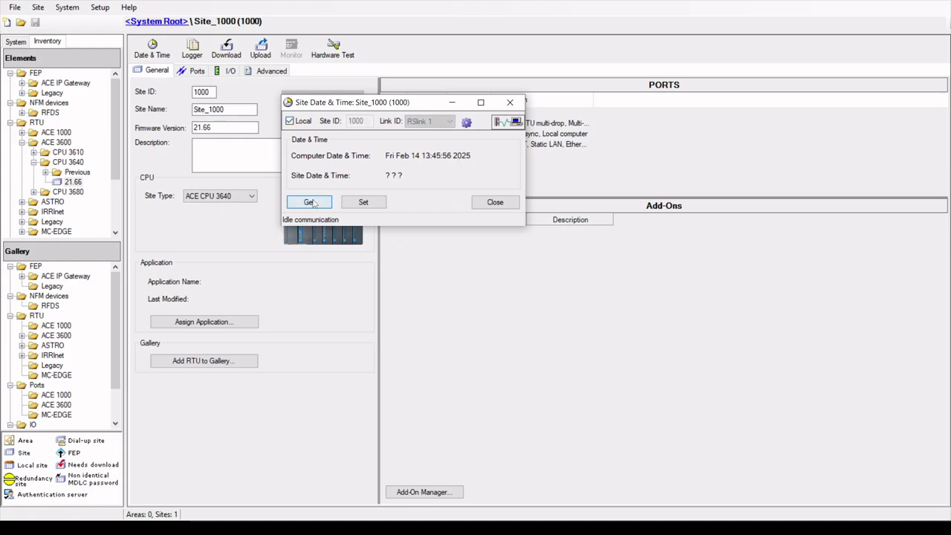
{"action": "left_click", "coordinate": [309, 203]}
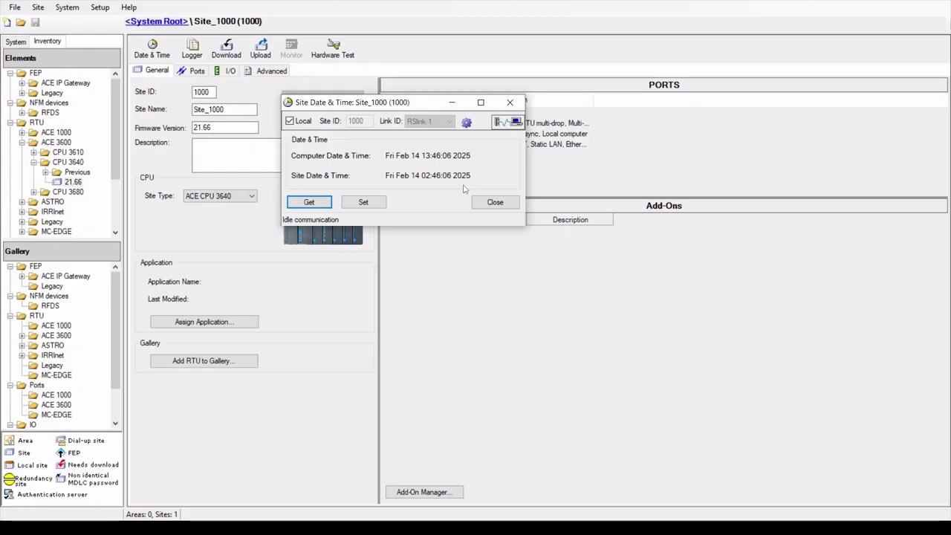
{"action": "left_click", "coordinate": [487, 202]}
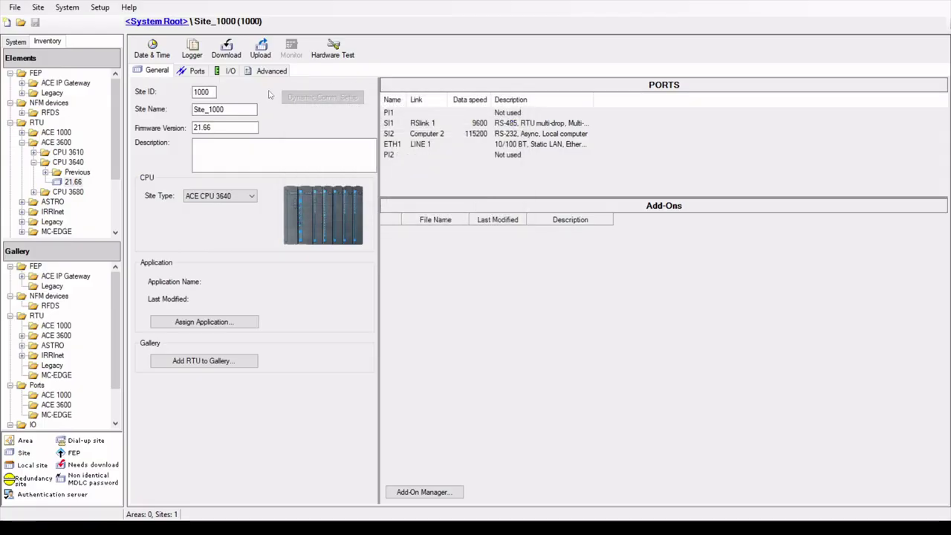
Set the site's time zone learning mode to User configured in the advanced configuration and save the project.
{"action": "left_click", "coordinate": [273, 72]}
{"action": "scroll", "coordinate": [295, 241], "scroll_direction": "down", "scroll_amount": 2}
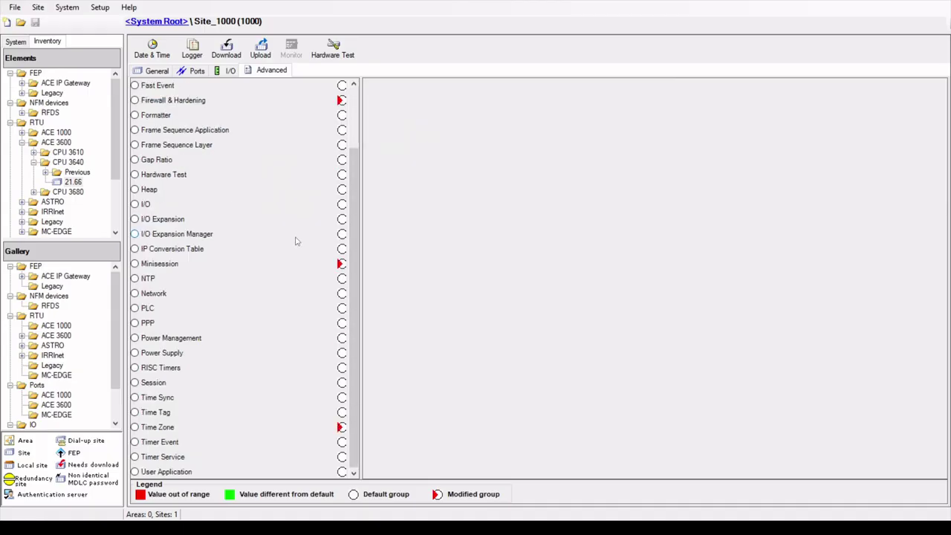
{"action": "left_click", "coordinate": [170, 428]}
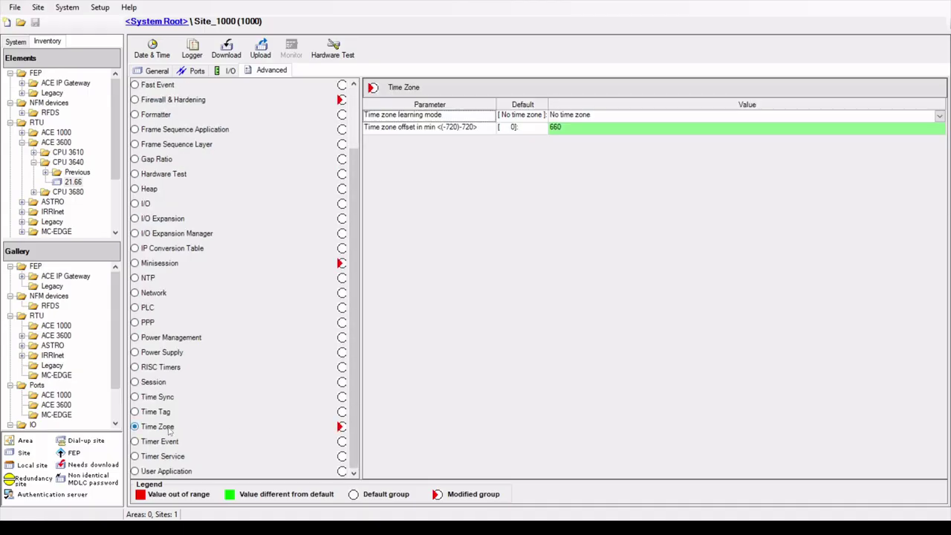
{"action": "left_click", "coordinate": [938, 118]}
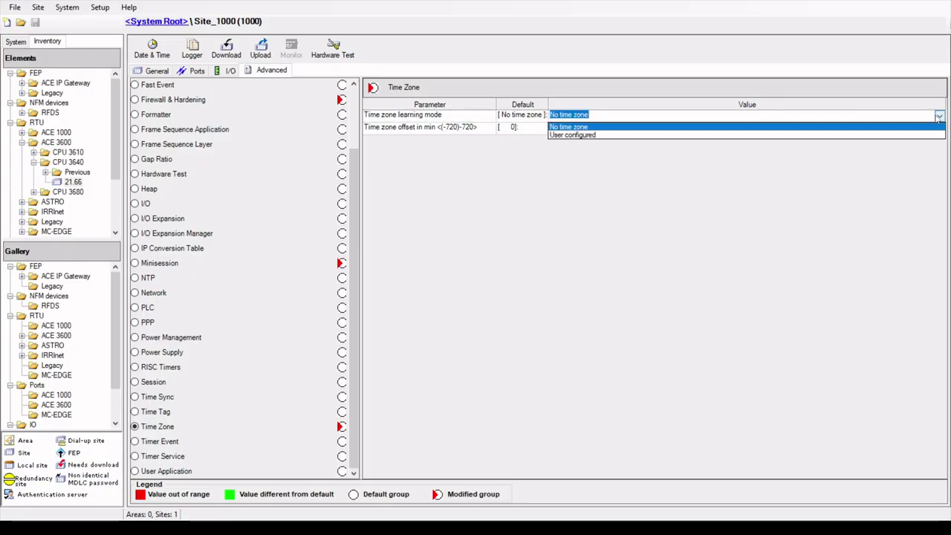
{"action": "left_click", "coordinate": [592, 136]}
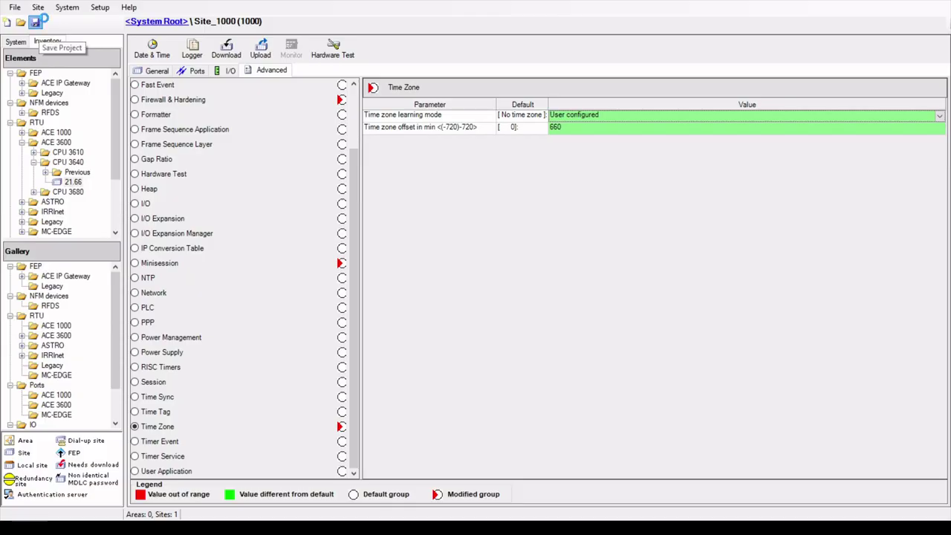
{"action": "left_click", "coordinate": [37, 22]}
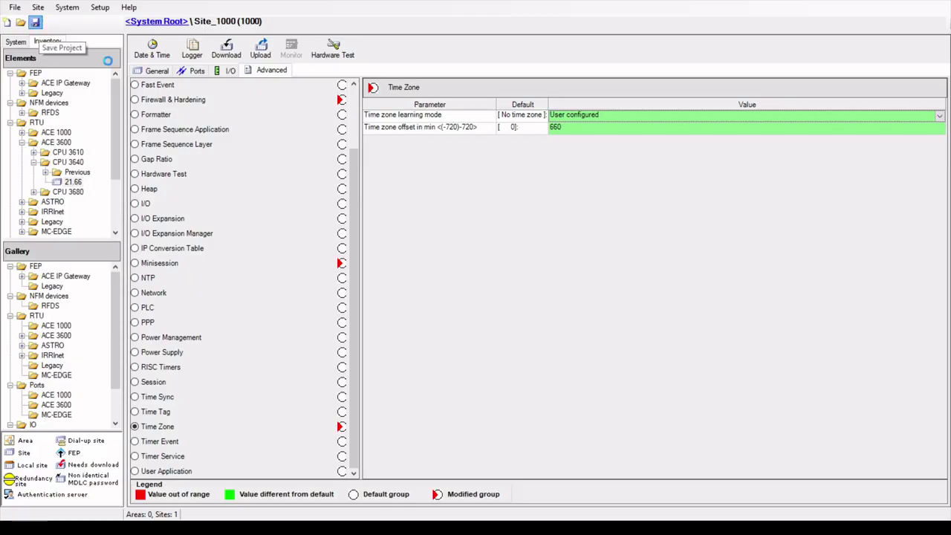
Download the site configuration to the RTU over the local connection and close the Site Download window.
{"action": "left_click", "coordinate": [227, 51]}
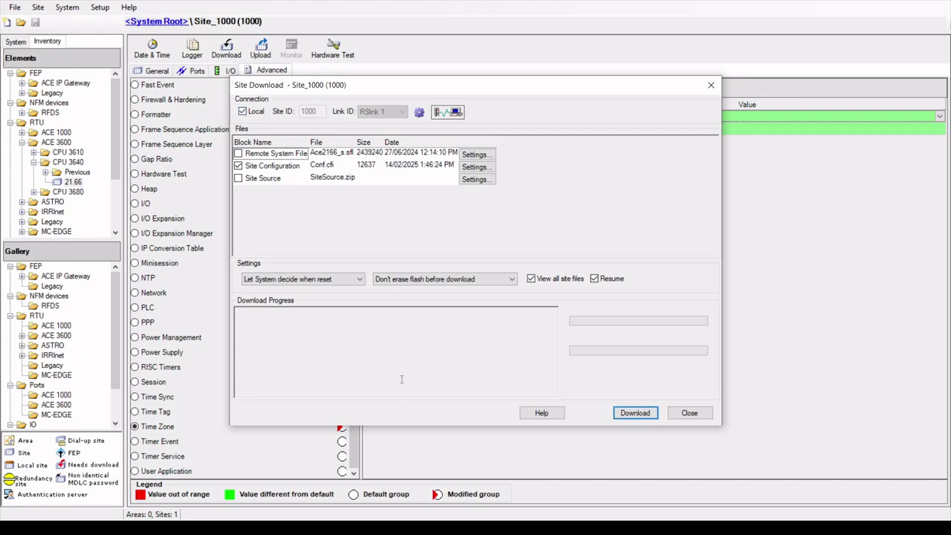
{"action": "left_click", "coordinate": [635, 413]}
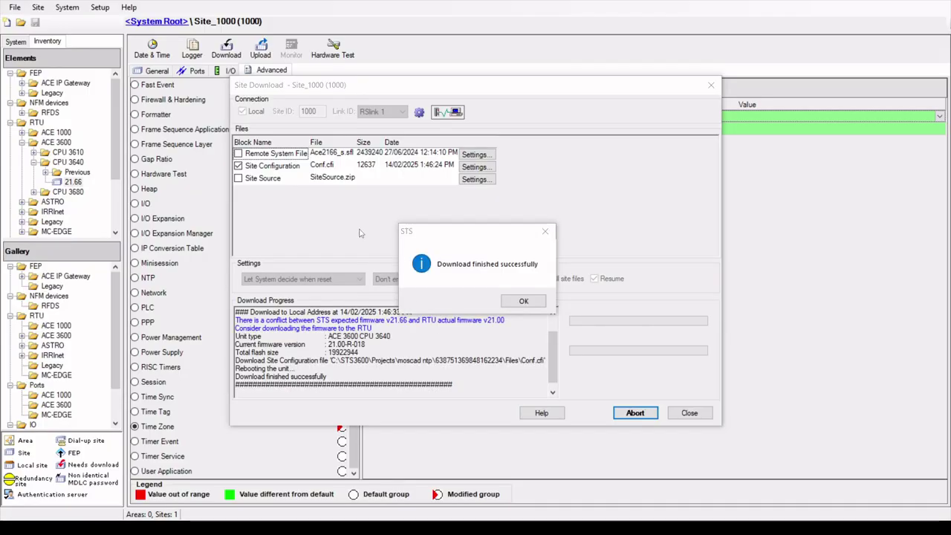
{"action": "left_click", "coordinate": [522, 301]}
{"action": "left_click", "coordinate": [687, 412]}
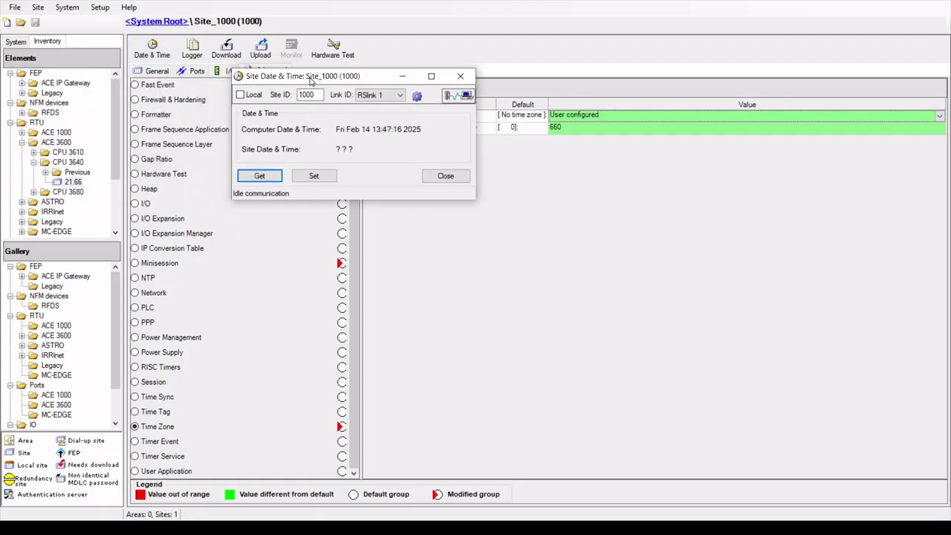
Switch the date and time query to the local connection, read the RTU's clock and close the query window.
{"action": "left_click", "coordinate": [253, 95]}
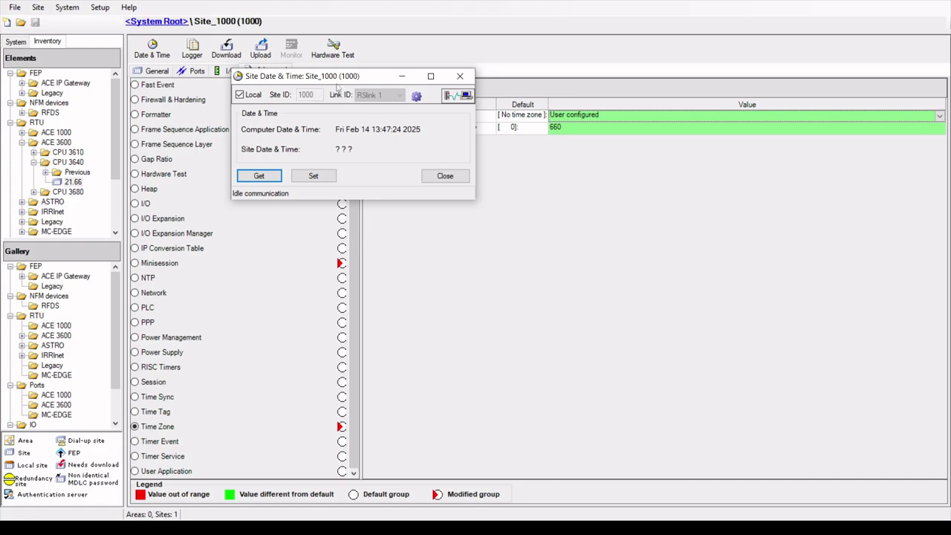
{"action": "left_click", "coordinate": [263, 175]}
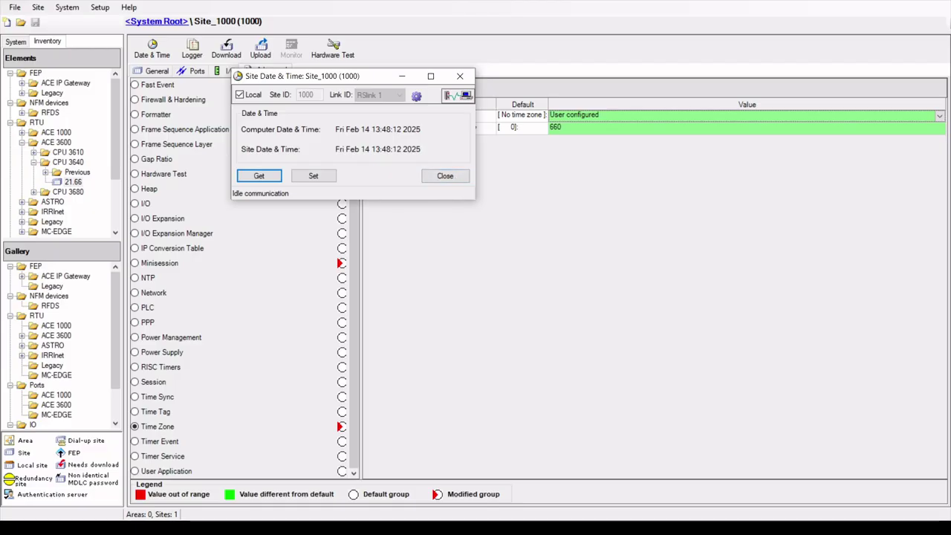
{"action": "left_click", "coordinate": [445, 175]}
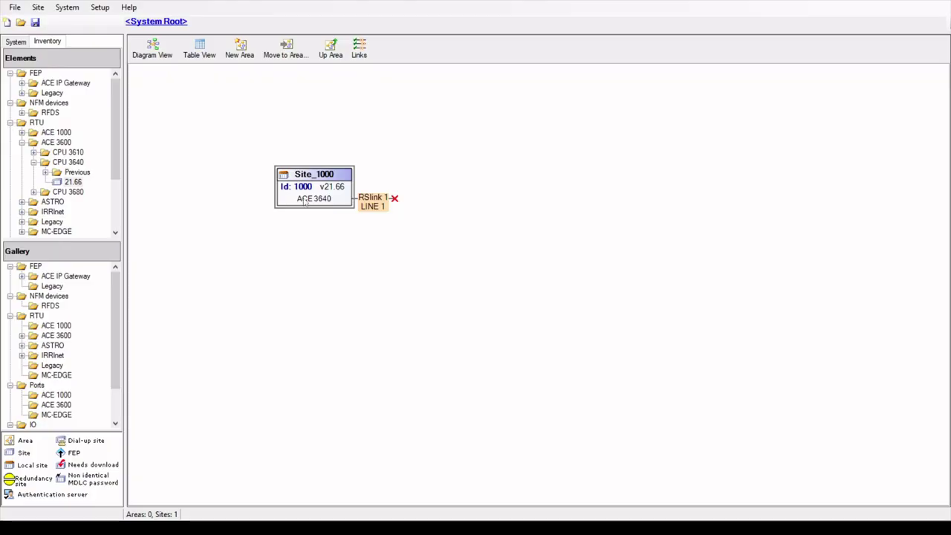
Reposition the Site_1000 block in the system diagram, up and to the left, and open the site.
{"action": "left_click_drag", "start_coordinate": [308, 206], "coordinate": [261, 180]}
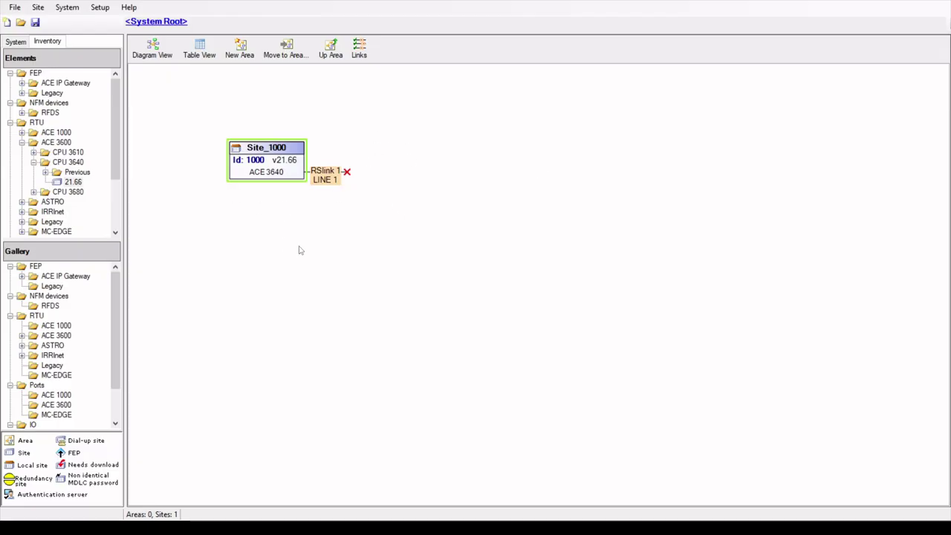
{"action": "mouse_move", "coordinate": [294, 180]}
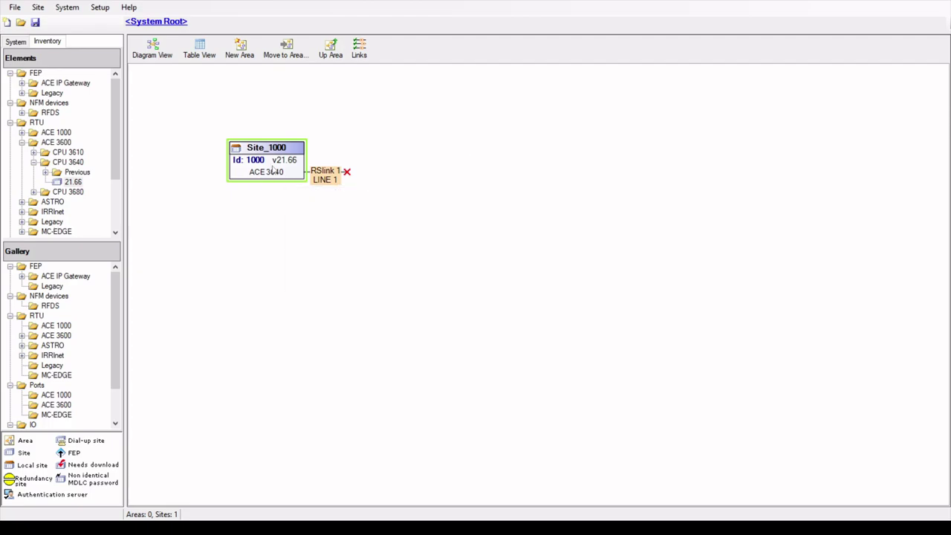
{"action": "double_click", "coordinate": [272, 169]}
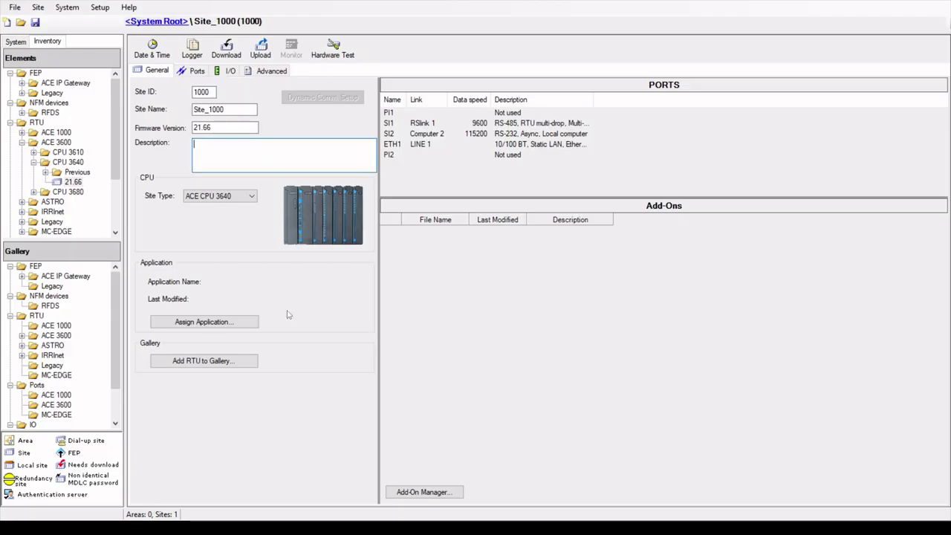
Create a new application named Time Sync of type ACE3600 (Ladder) in the Application Manager.
{"action": "left_click", "coordinate": [211, 322]}
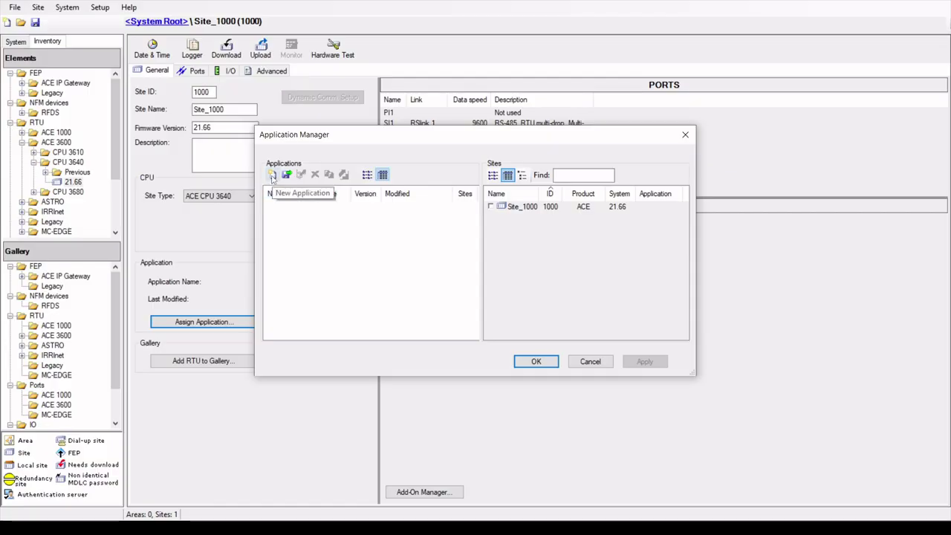
{"action": "left_click", "coordinate": [272, 176]}
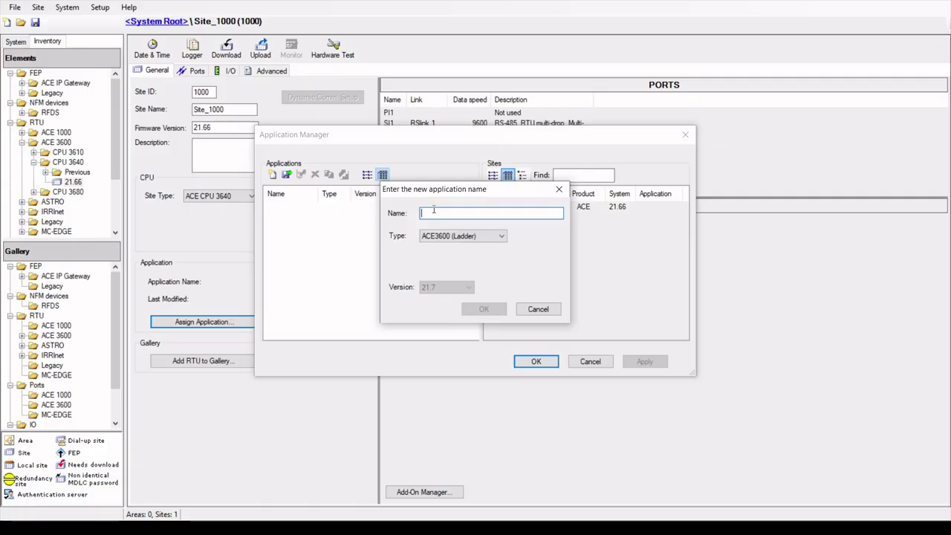
{"action": "type", "text": "NR"}
{"action": "key", "text": "BackSpace"}
{"action": "key", "text": "BackSpace"}
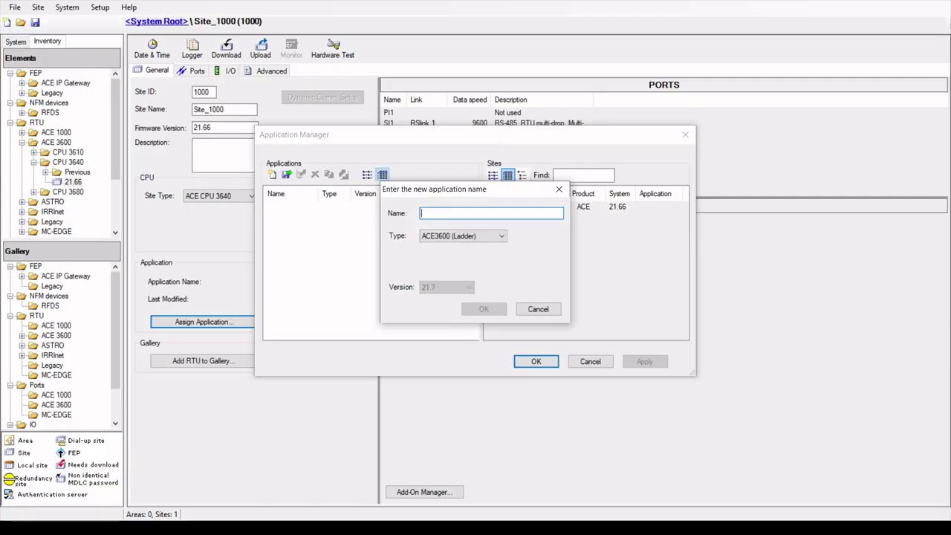
{"action": "type", "text": "Time Sync"}
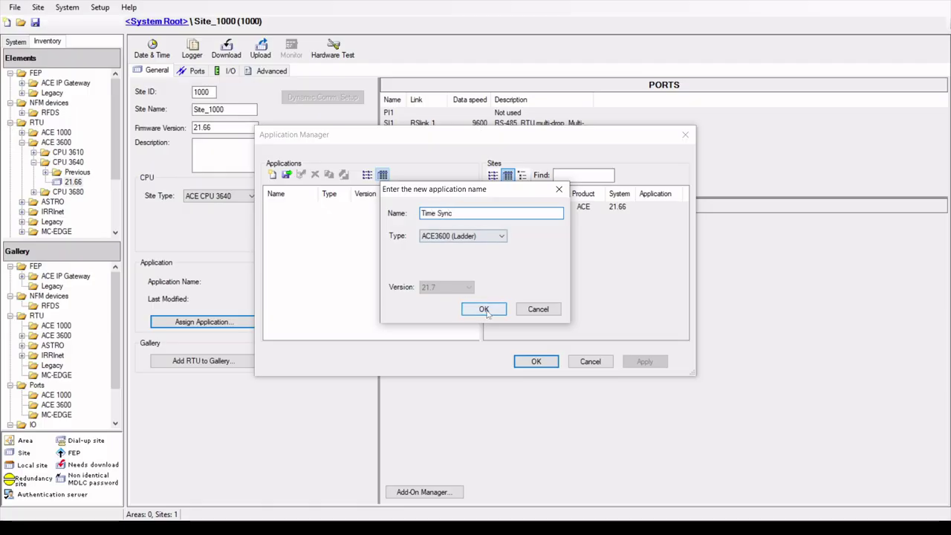
{"action": "left_click", "coordinate": [497, 238]}
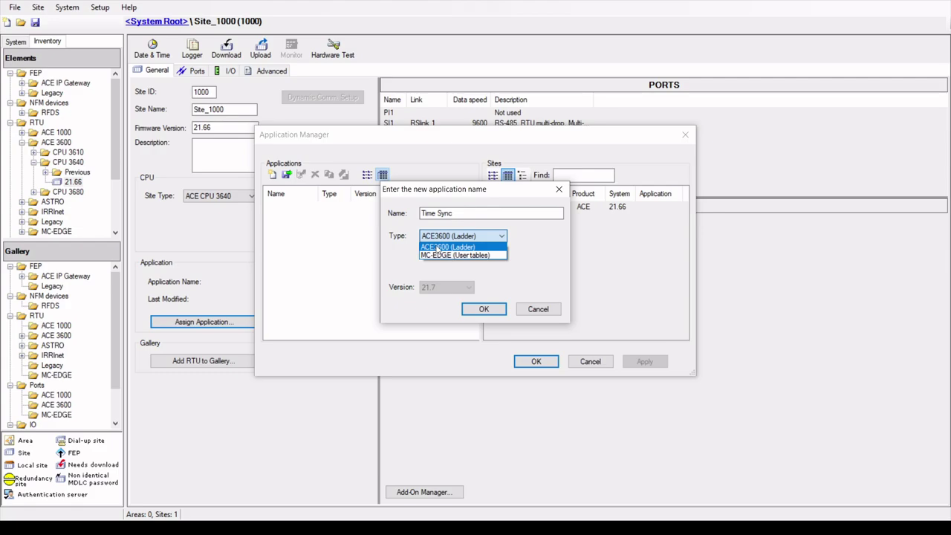
{"action": "left_click", "coordinate": [445, 246]}
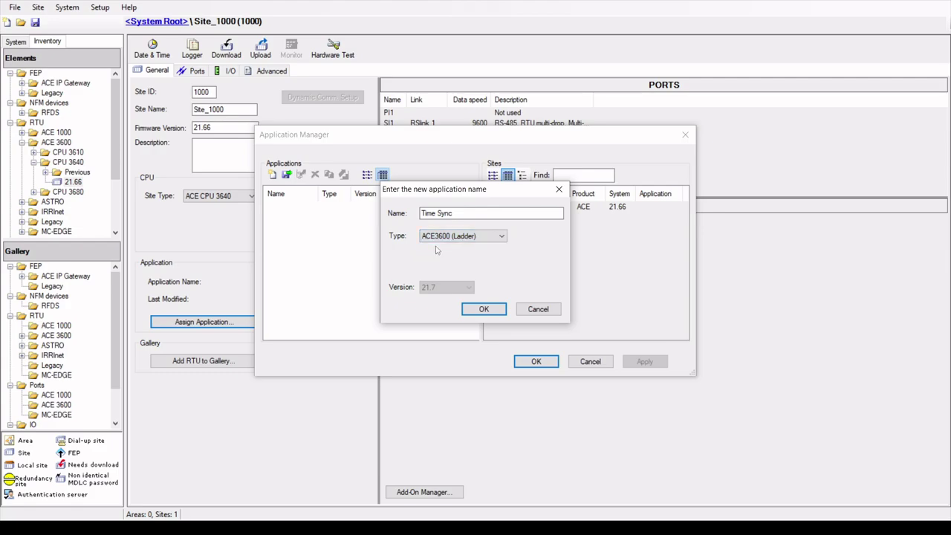
{"action": "left_click", "coordinate": [482, 310]}
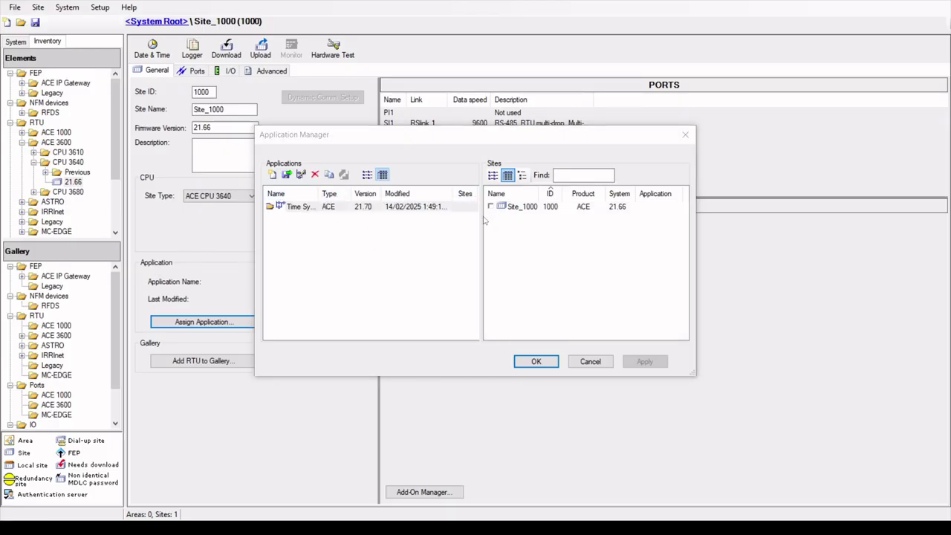
Assign the Time Sync application to Site_1000, apply the assignment and close the Application Manager.
{"action": "left_click", "coordinate": [364, 211]}
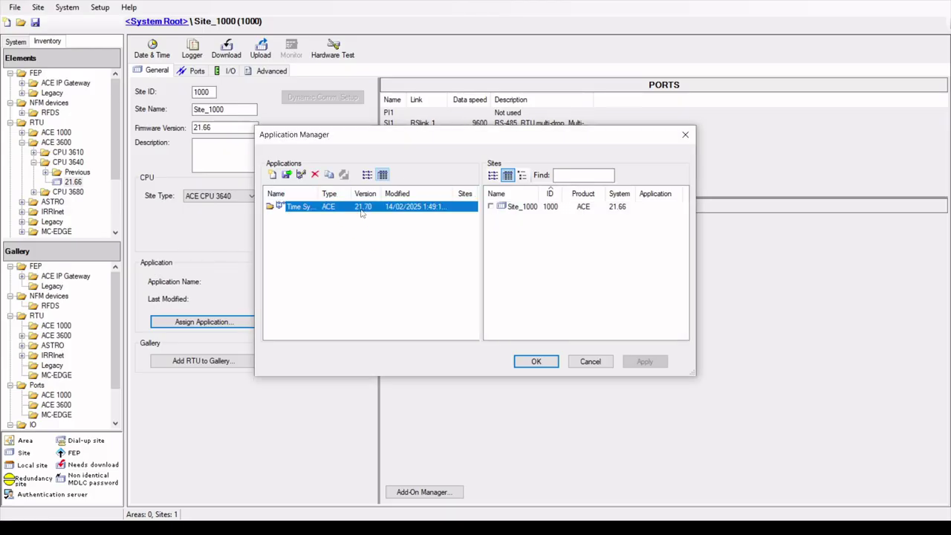
{"action": "left_click", "coordinate": [490, 207]}
{"action": "left_click", "coordinate": [643, 362]}
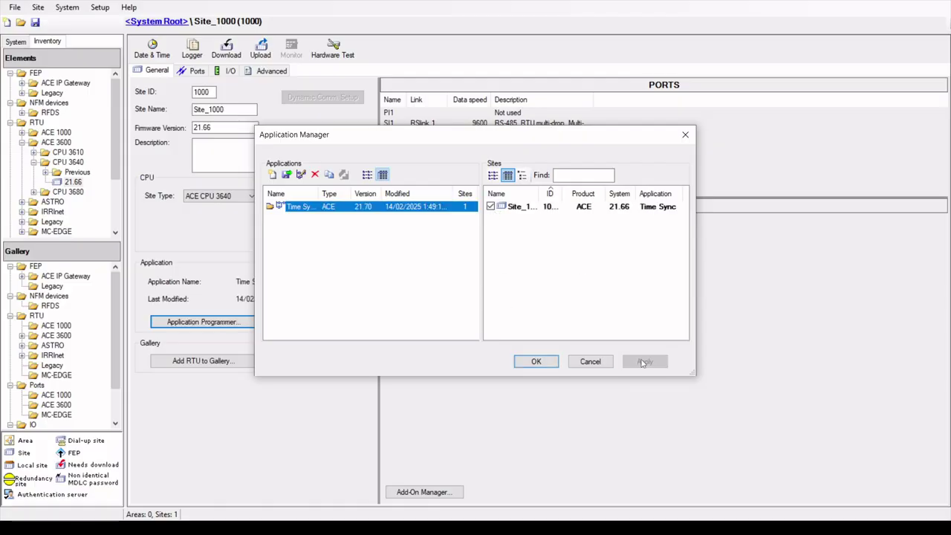
{"action": "left_click", "coordinate": [531, 361]}
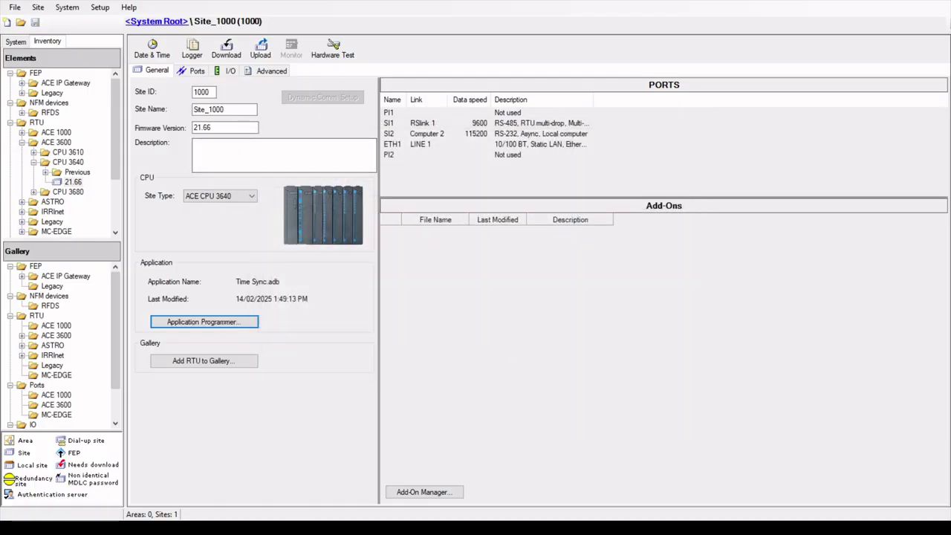
Open Time Sync in a maximized Application Programmer, open the Daylight saving dates system table and move its window aside.
{"action": "key", "text": "Return"}
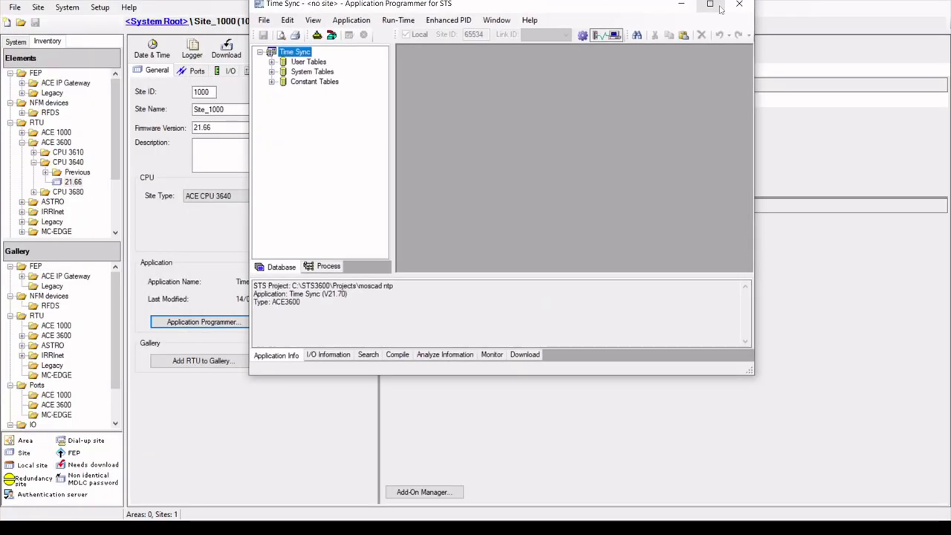
{"action": "left_click", "coordinate": [711, 8]}
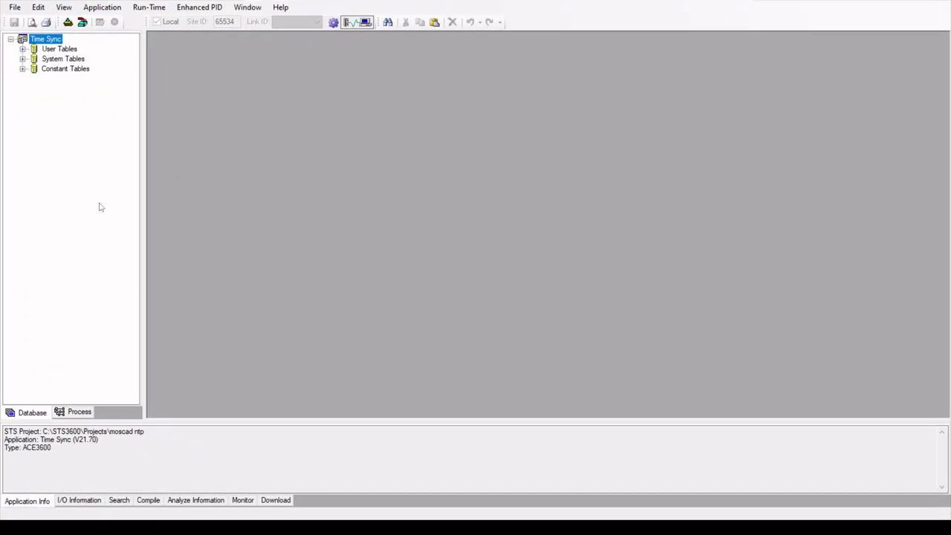
{"action": "left_click", "coordinate": [23, 58]}
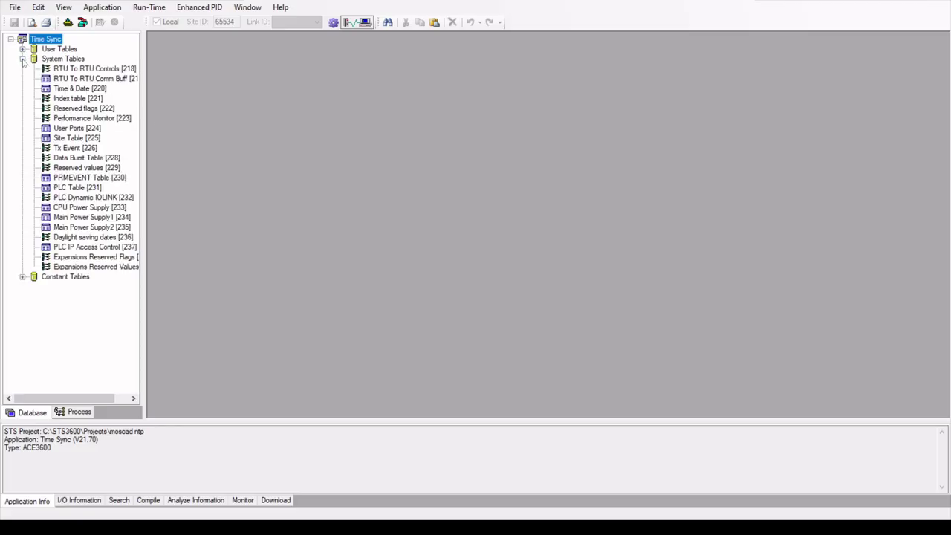
{"action": "left_click", "coordinate": [77, 238]}
{"action": "double_click", "coordinate": [77, 238]}
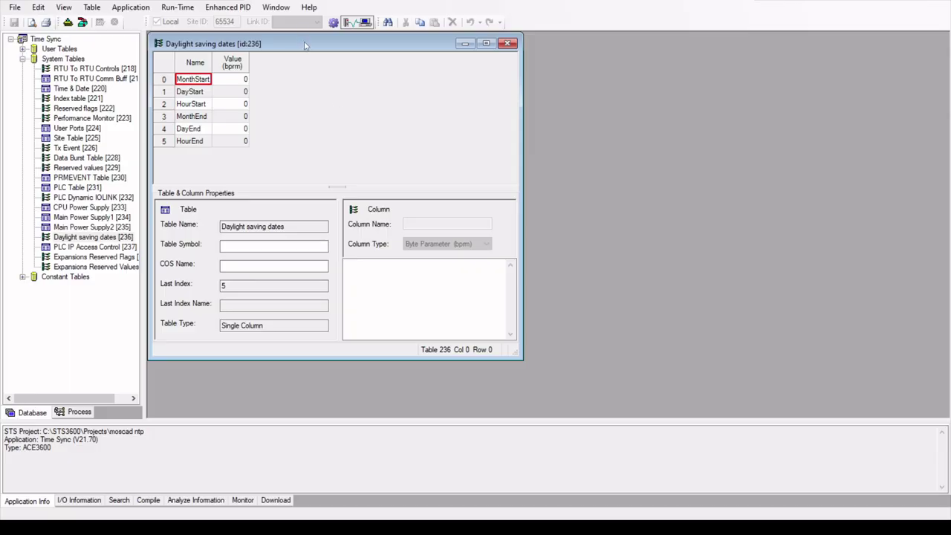
{"action": "left_click_drag", "start_coordinate": [305, 45], "coordinate": [633, 72]}
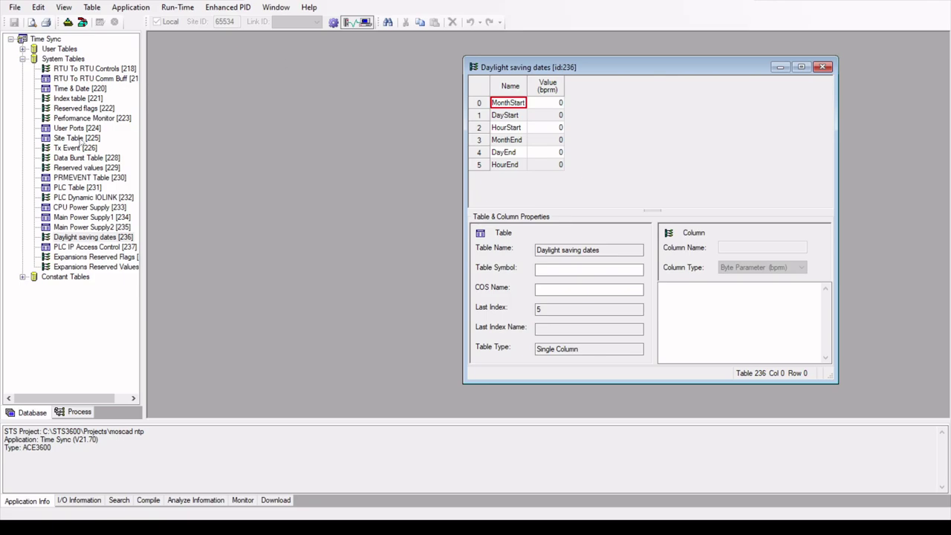
In the Site Table, name the site in row 1 RS1 and set its link ID to RSlink 1.
{"action": "double_click", "coordinate": [77, 138]}
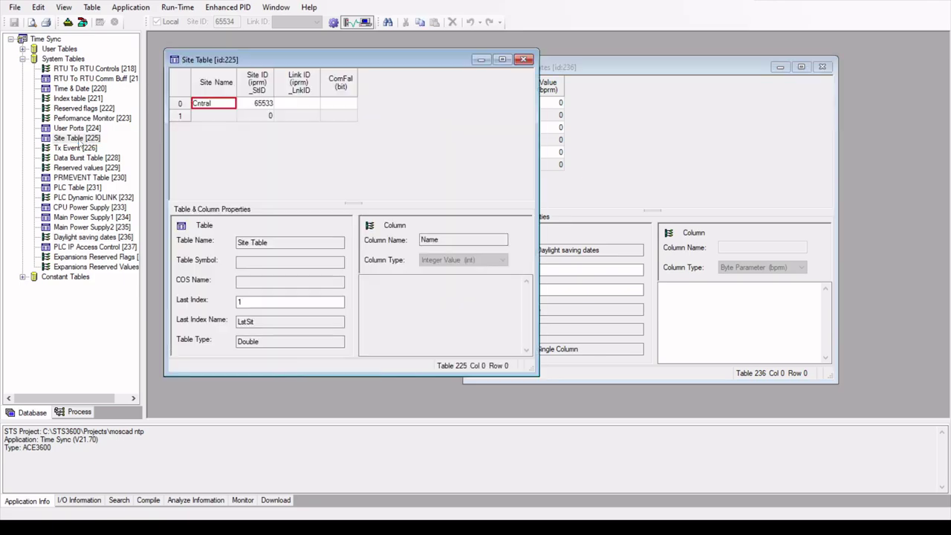
{"action": "left_click", "coordinate": [210, 117]}
{"action": "left_click", "coordinate": [209, 118]}
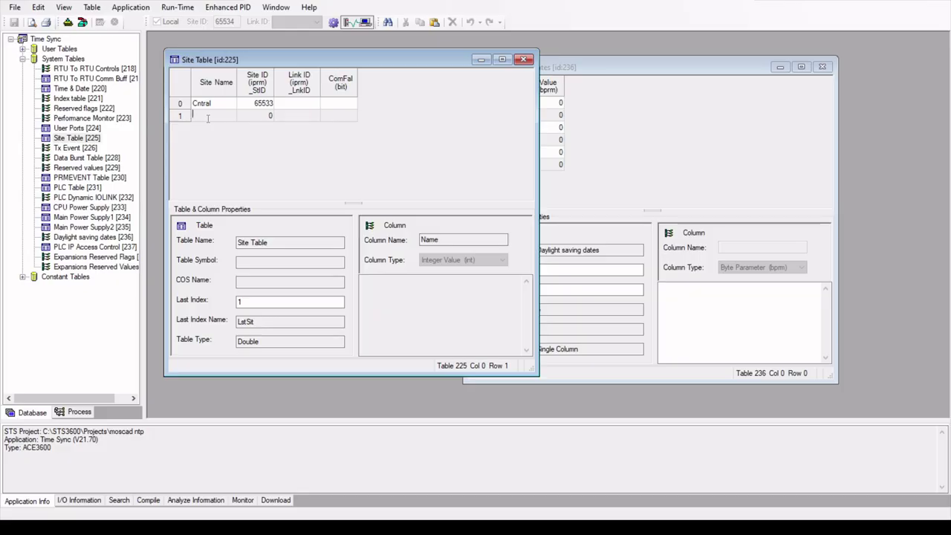
{"action": "type", "text": "RS1"}
{"action": "left_click", "coordinate": [302, 116]}
{"action": "key", "text": "Up"}
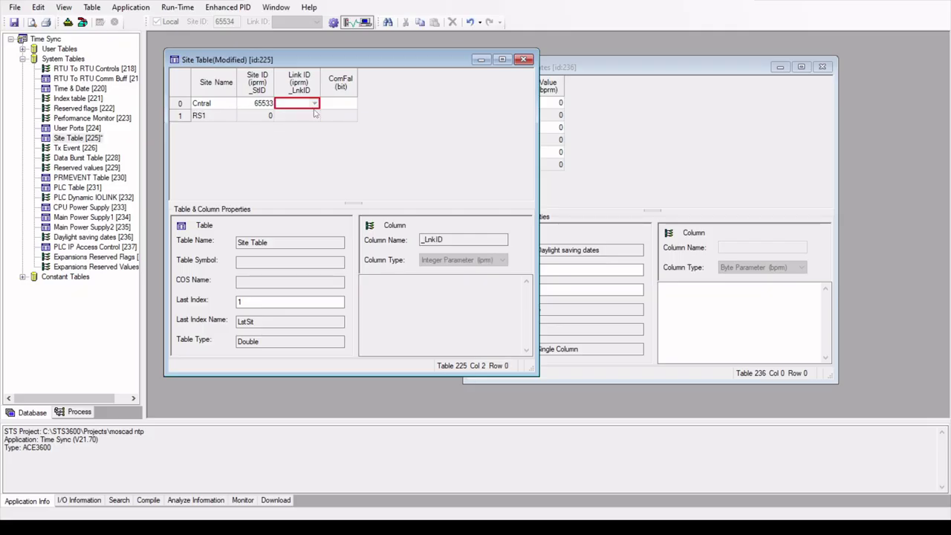
{"action": "left_click", "coordinate": [315, 116]}
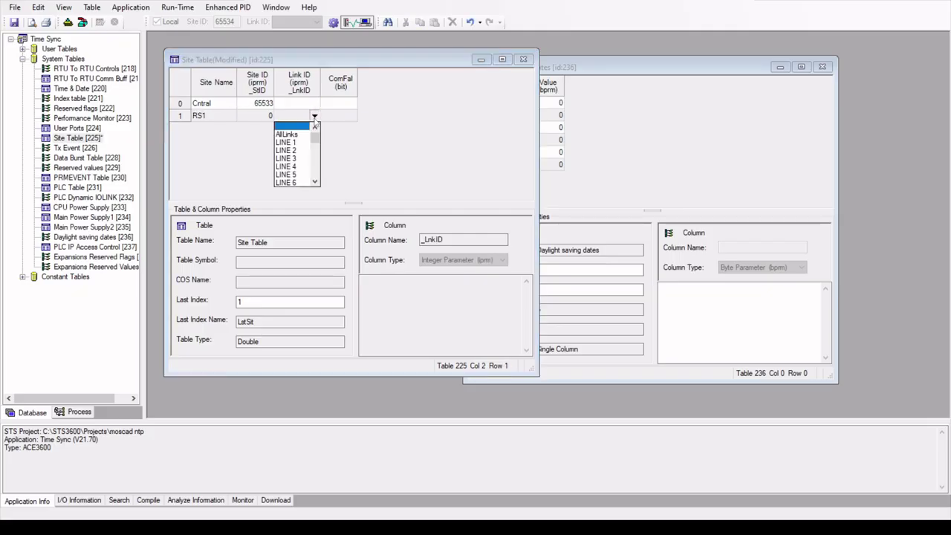
{"action": "scroll", "coordinate": [297, 156], "scroll_direction": "down", "scroll_amount": 8}
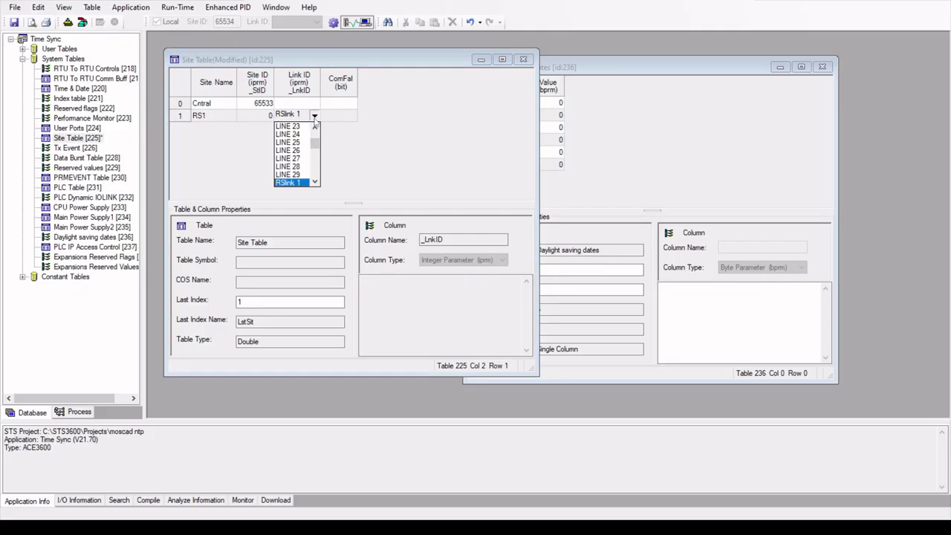
{"action": "left_click", "coordinate": [297, 184]}
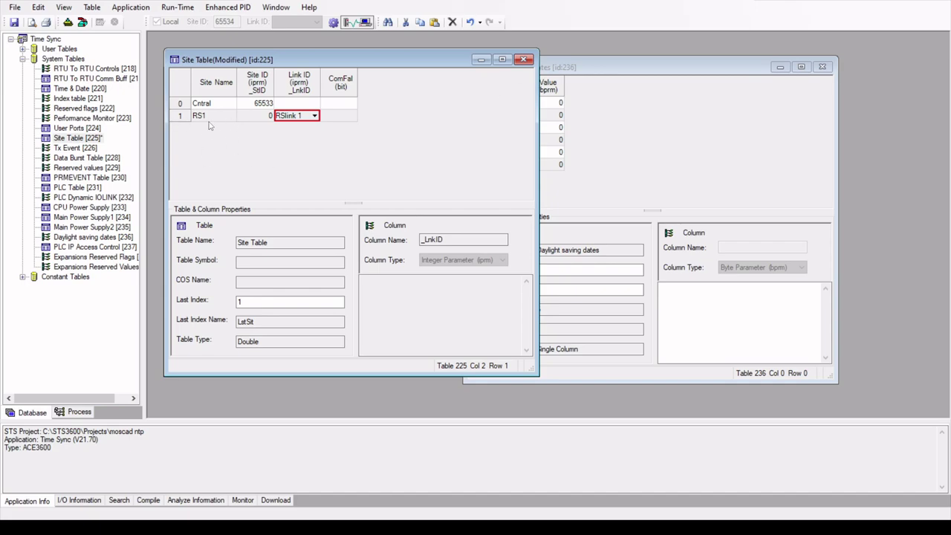
Close the Site Table and, in the Daylight saving dates table, set MonthStart to 2, DayStart to 14 and HourStart to 14.
{"action": "left_click", "coordinate": [523, 60]}
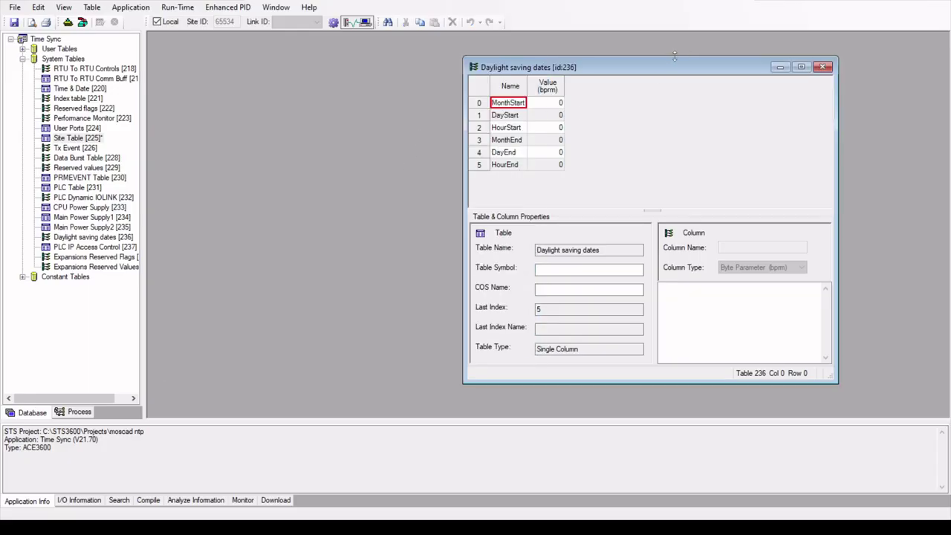
{"action": "left_click_drag", "start_coordinate": [646, 67], "coordinate": [380, 61]}
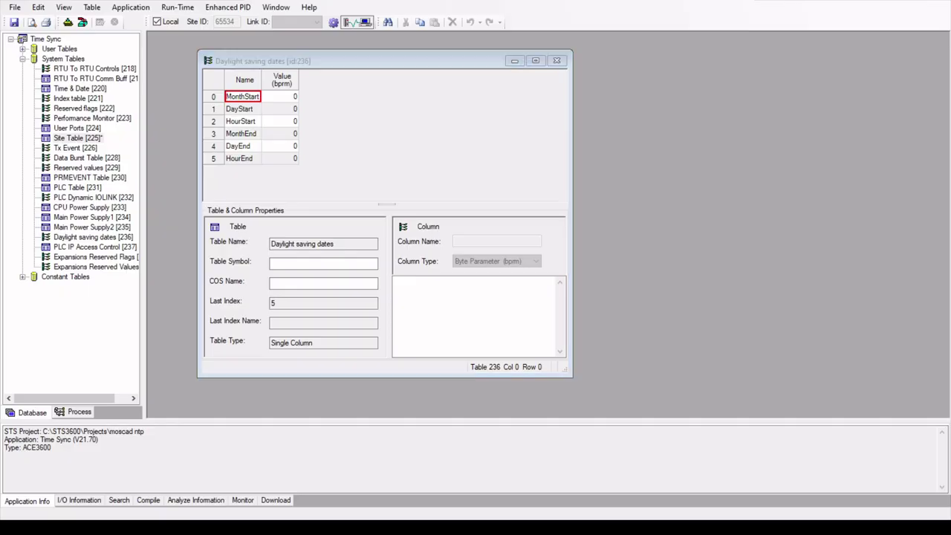
{"action": "left_click", "coordinate": [291, 97]}
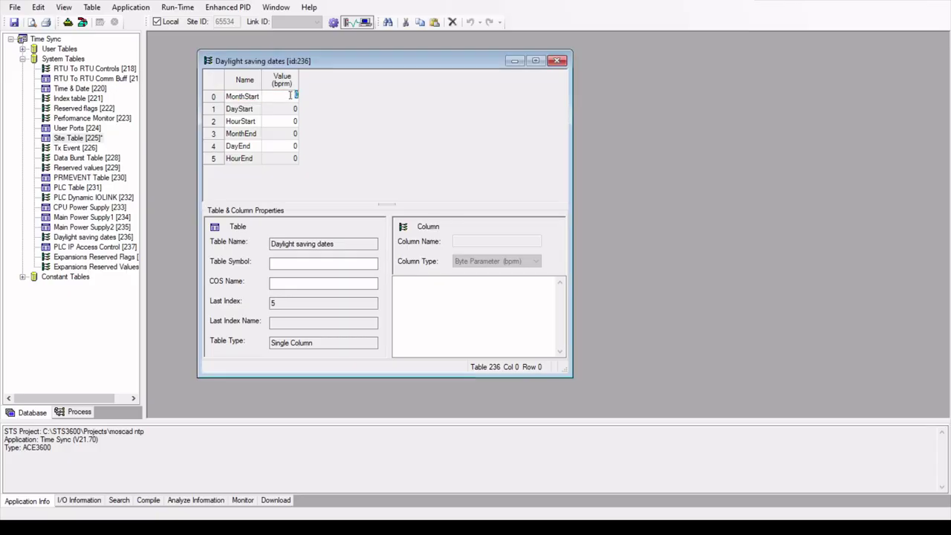
{"action": "type", "text": "2"}
{"action": "left_click", "coordinate": [285, 108]}
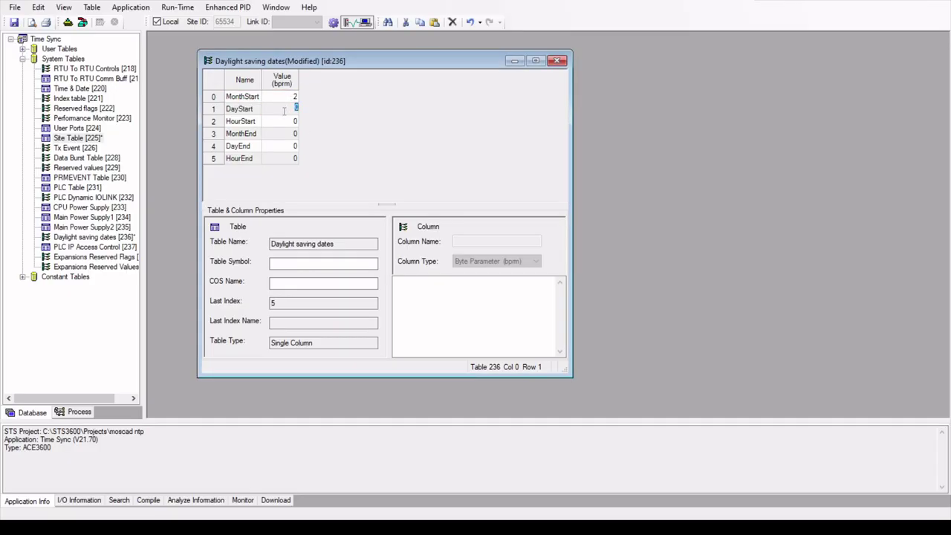
{"action": "type", "text": "14"}
{"action": "left_click", "coordinate": [290, 121]}
{"action": "type", "text": "1"}
Set MonthEnd to 2, DayEnd to 2 and HourEnd to 16 in the Daylight saving dates table, and close the table.
{"action": "left_click", "coordinate": [353, 160]}
{"action": "left_click", "coordinate": [290, 134]}
{"action": "type", "text": "2"}
{"action": "left_click", "coordinate": [289, 148]}
{"action": "type", "text": "2"}
{"action": "left_click", "coordinate": [289, 158]}
{"action": "type", "text": "1"}
{"action": "key", "text": "Return"}
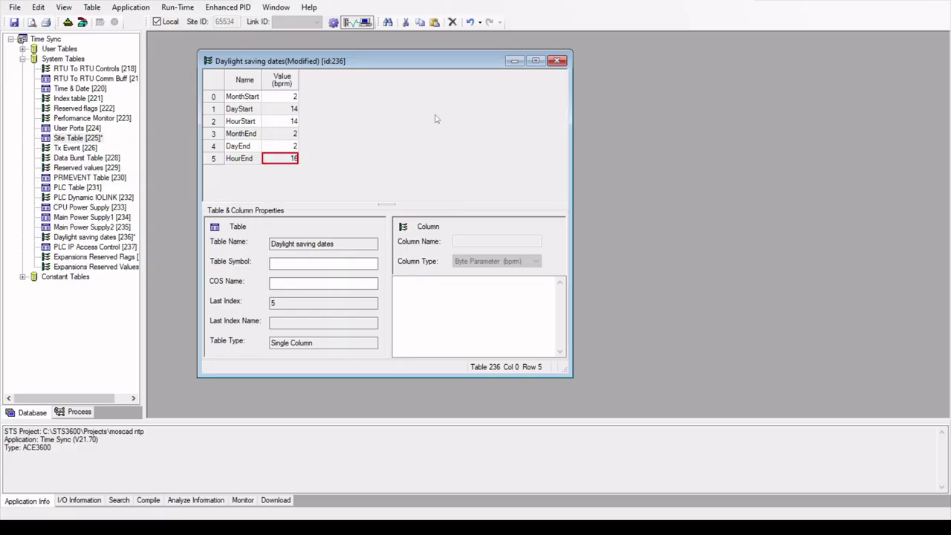
{"action": "left_click", "coordinate": [560, 62]}
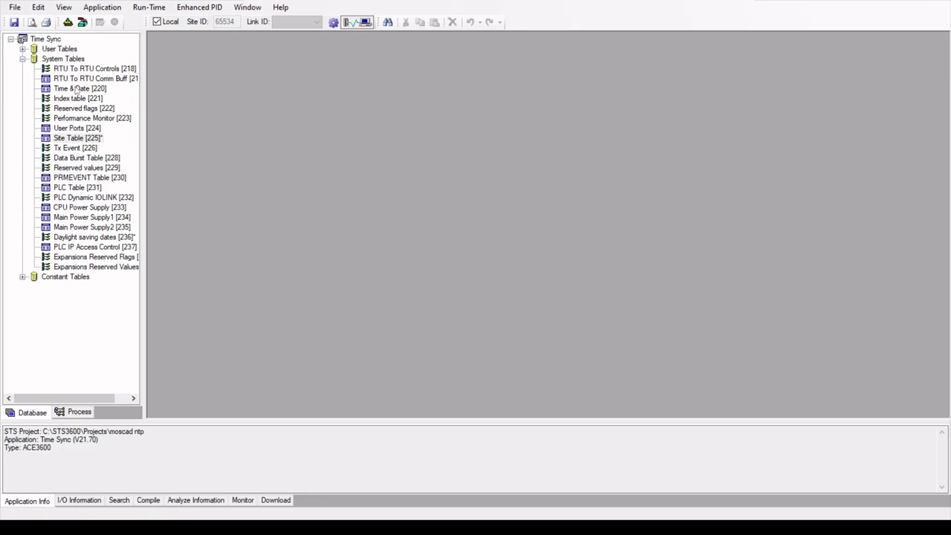
Reopen the Daylight saving dates table and append a rung named MN000 to the MAIN process.
{"action": "double_click", "coordinate": [87, 236]}
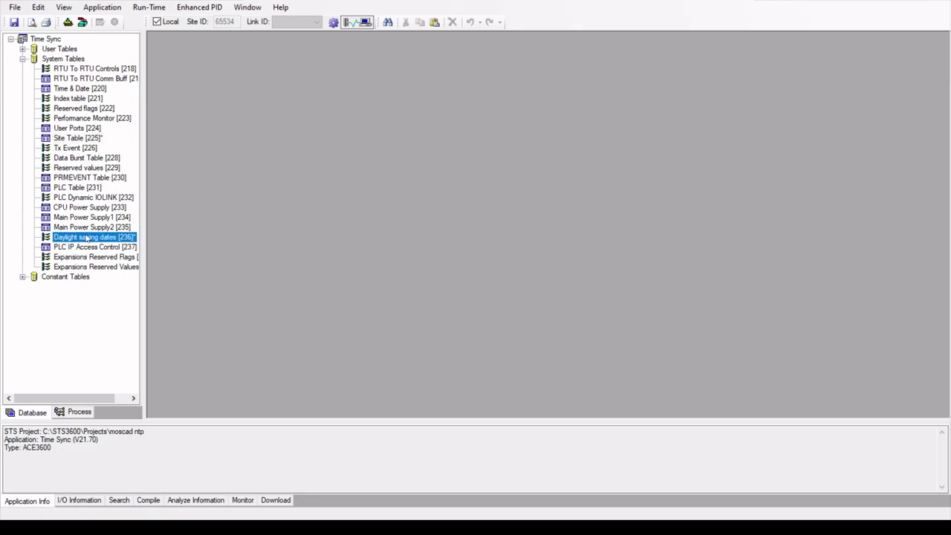
{"action": "left_click_drag", "start_coordinate": [306, 76], "coordinate": [295, 71]}
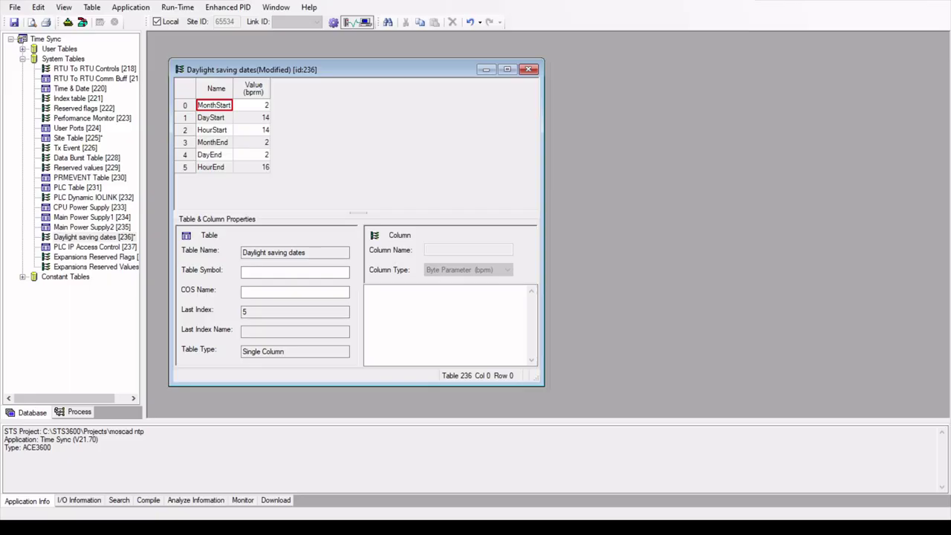
{"action": "left_click", "coordinate": [85, 413]}
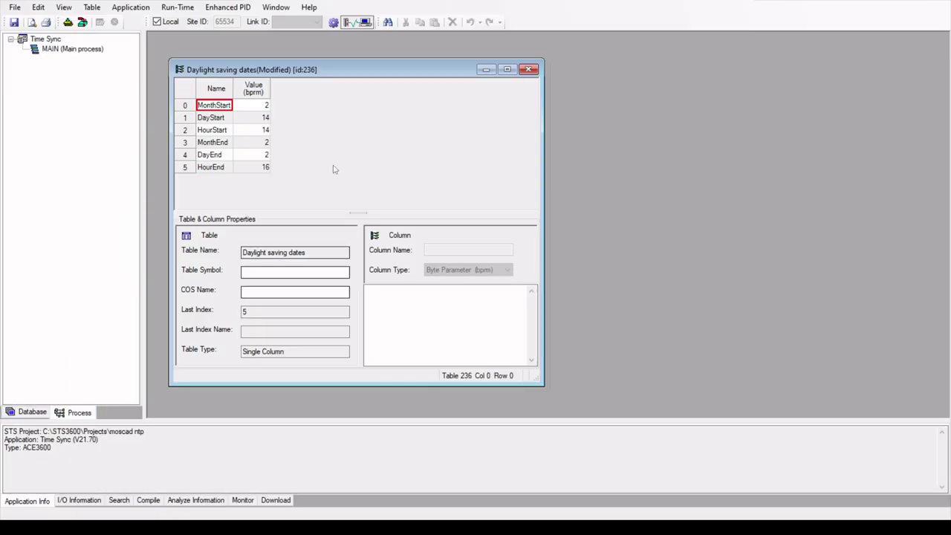
{"action": "left_click", "coordinate": [90, 50]}
{"action": "right_click", "coordinate": [90, 50]}
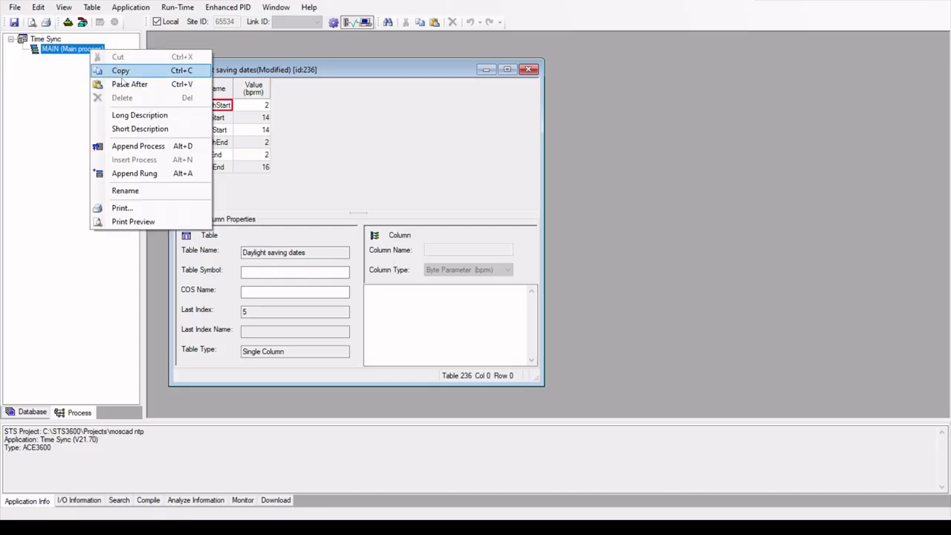
{"action": "left_click", "coordinate": [162, 179]}
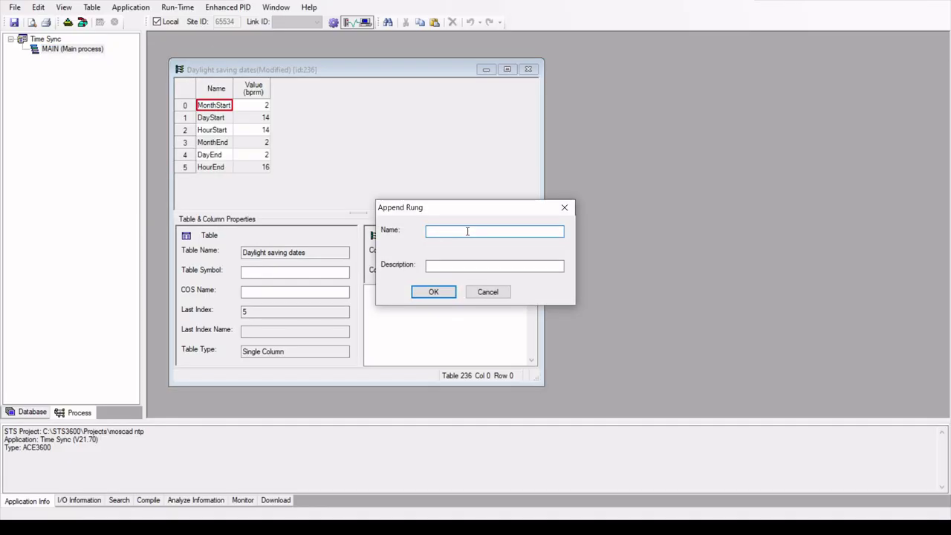
{"action": "type", "text": "MN000"}
{"action": "left_click", "coordinate": [449, 297]}
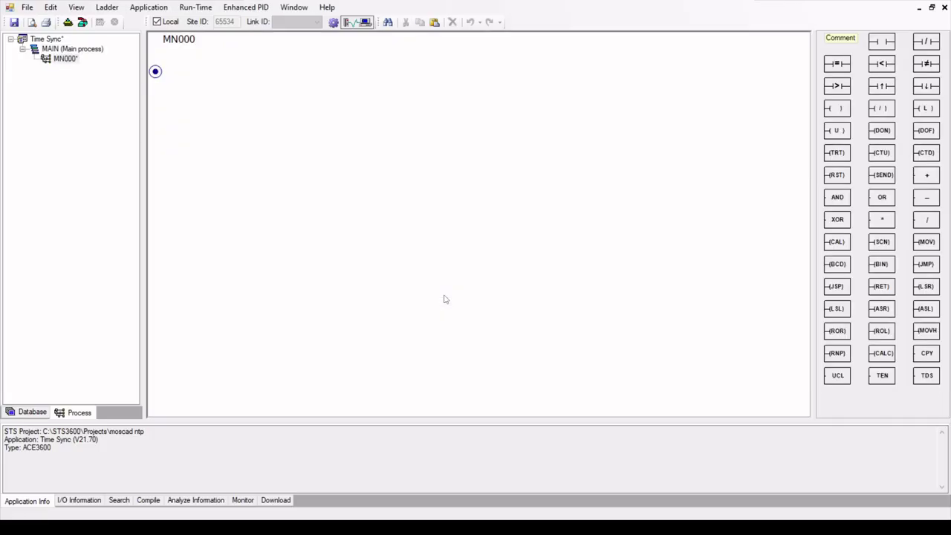
Restore the MN000 rung to a smaller window and add an equal comparator of MonthStart with 2, adding the constant automatically.
{"action": "left_click", "coordinate": [931, 7]}
{"action": "left_click_drag", "start_coordinate": [319, 97], "coordinate": [402, 103]}
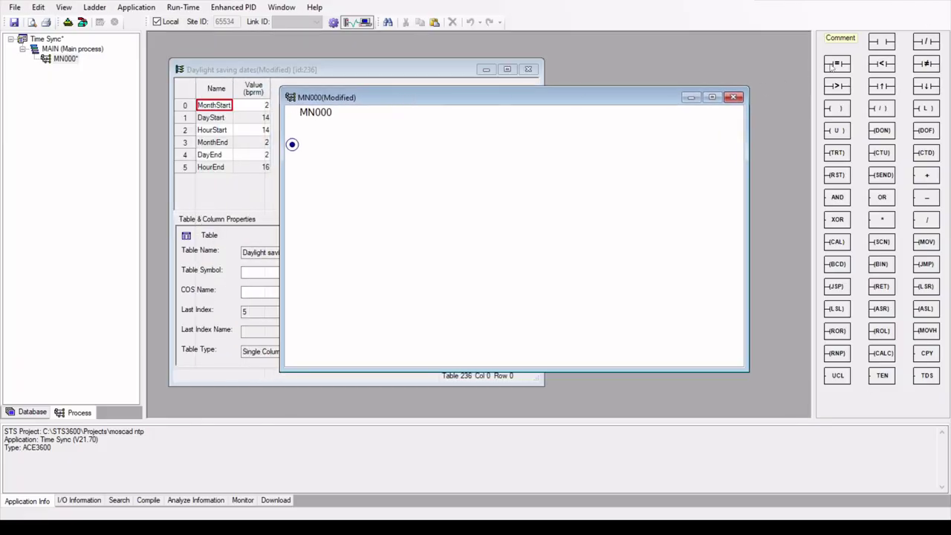
{"action": "left_click_drag", "start_coordinate": [830, 65], "coordinate": [341, 148]}
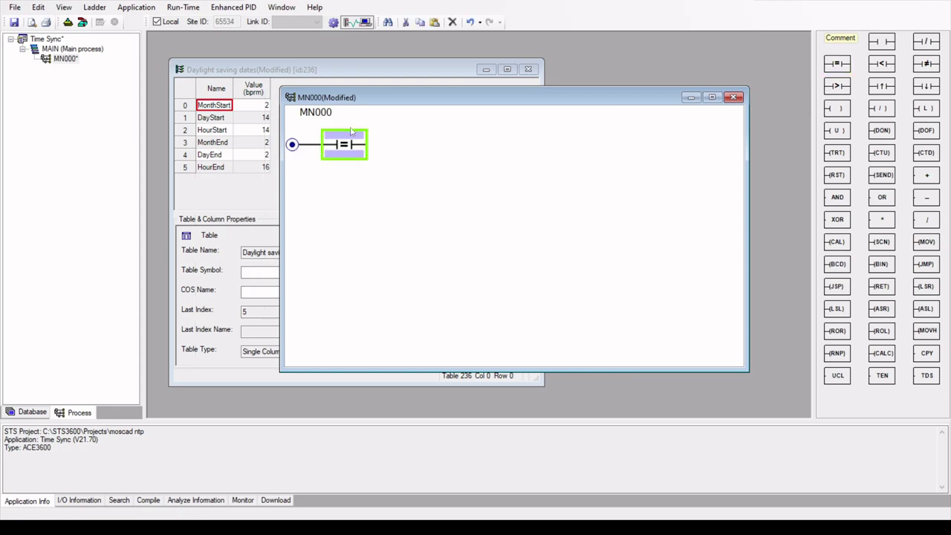
{"action": "left_click", "coordinate": [346, 136]}
{"action": "type", "text": "m"}
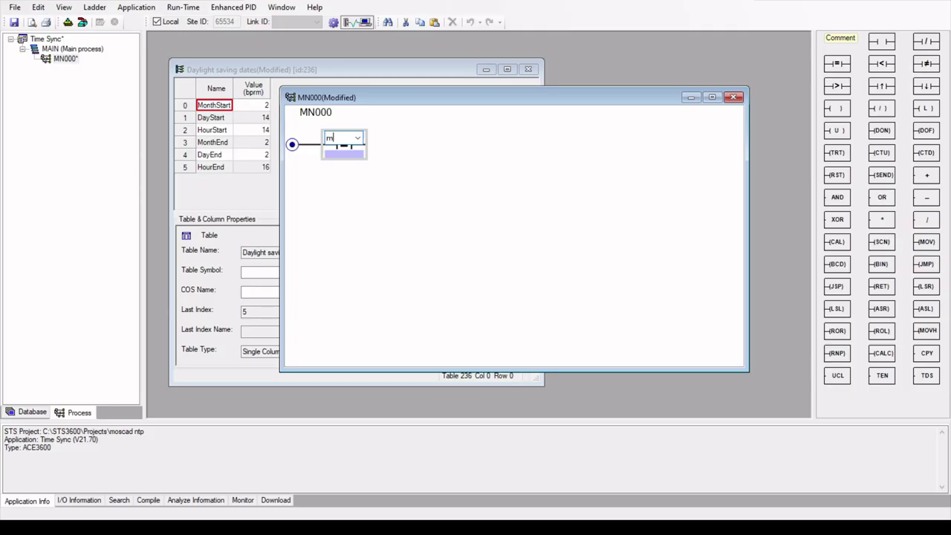
{"action": "type", "text": "onthstart"}
{"action": "key", "text": "Return"}
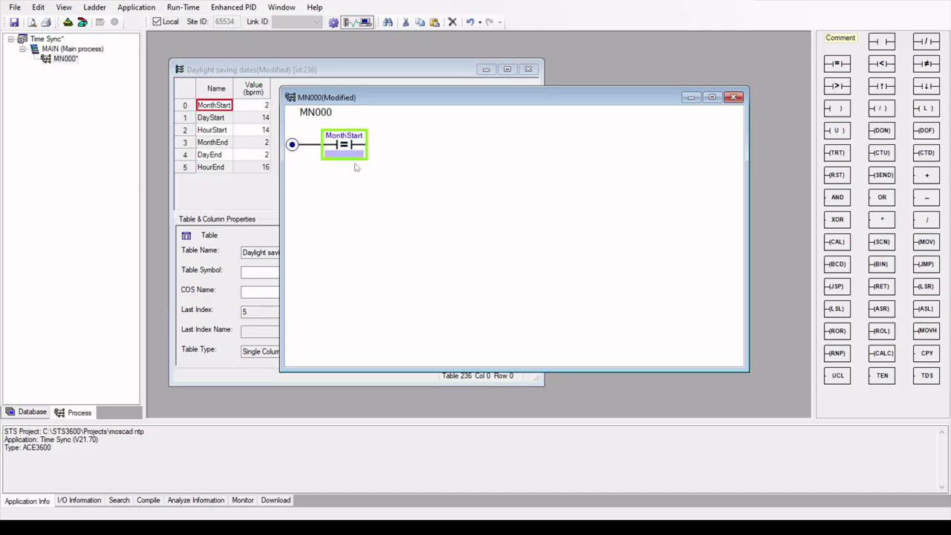
{"action": "left_click", "coordinate": [349, 157]}
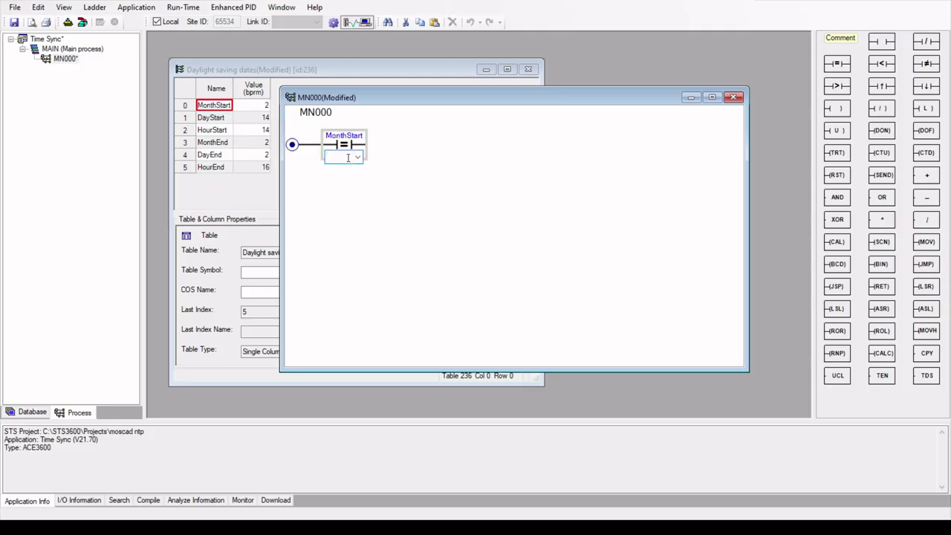
{"action": "type", "text": "2"}
{"action": "key", "text": "Return"}
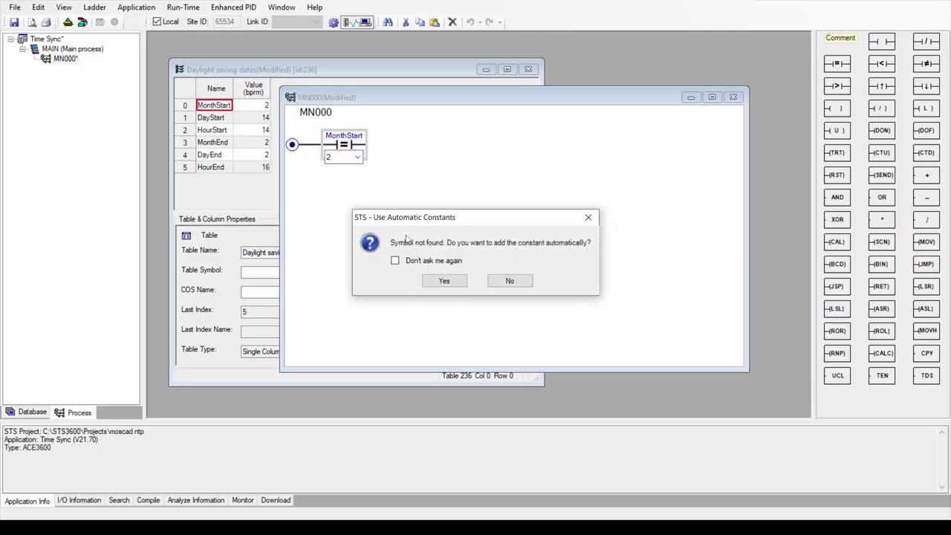
{"action": "left_click", "coordinate": [443, 283]}
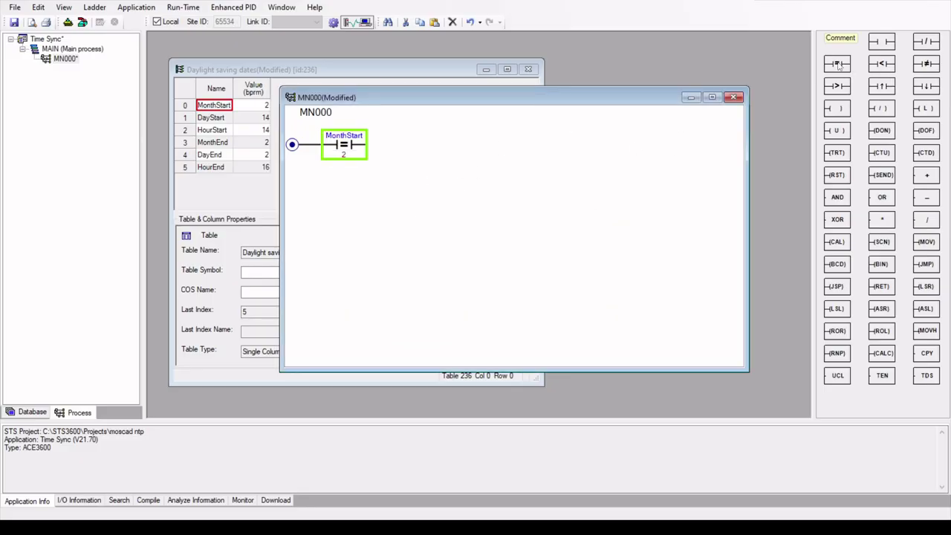
Add a second equal comparator in series, connect it to the first, and compare DayStart with the automatically added constant 14.
{"action": "left_click_drag", "start_coordinate": [838, 64], "coordinate": [410, 148]}
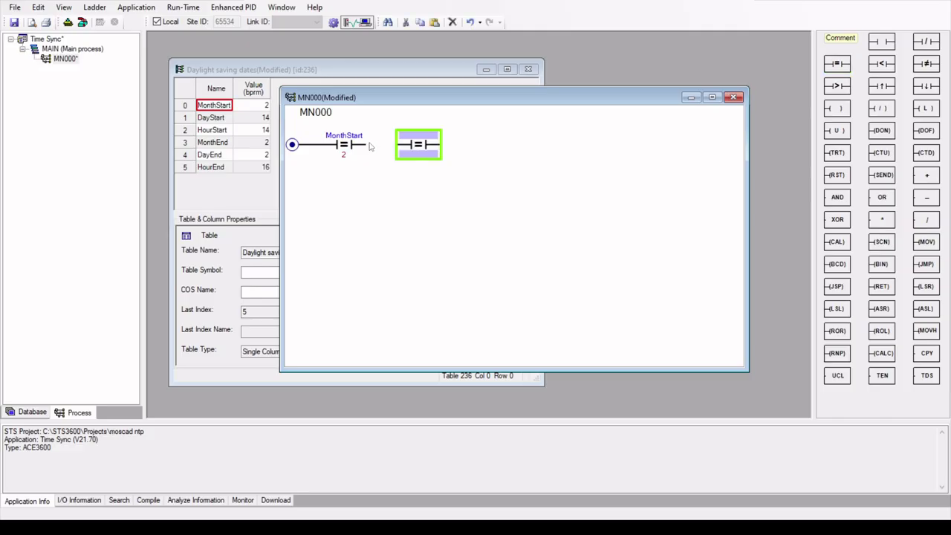
{"action": "left_click", "coordinate": [369, 149]}
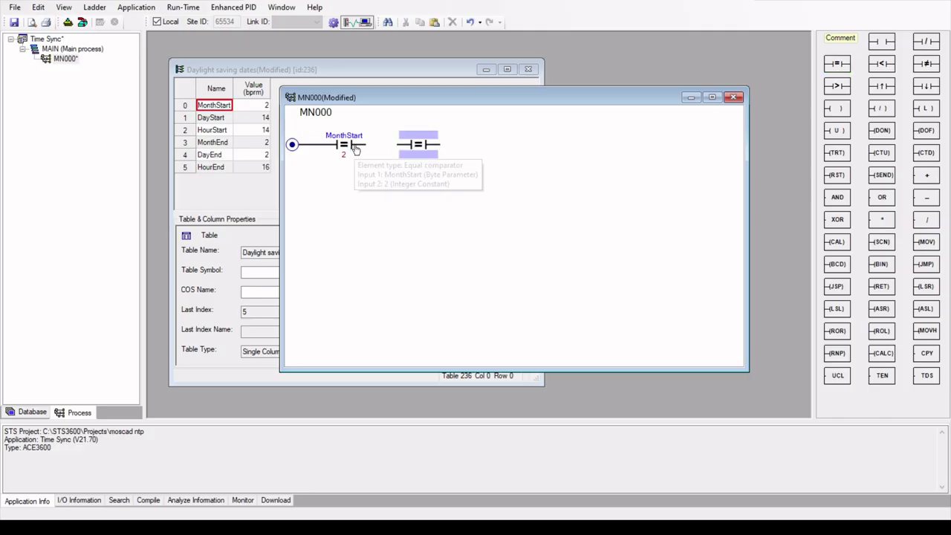
{"action": "left_click_drag", "start_coordinate": [369, 149], "coordinate": [408, 148]}
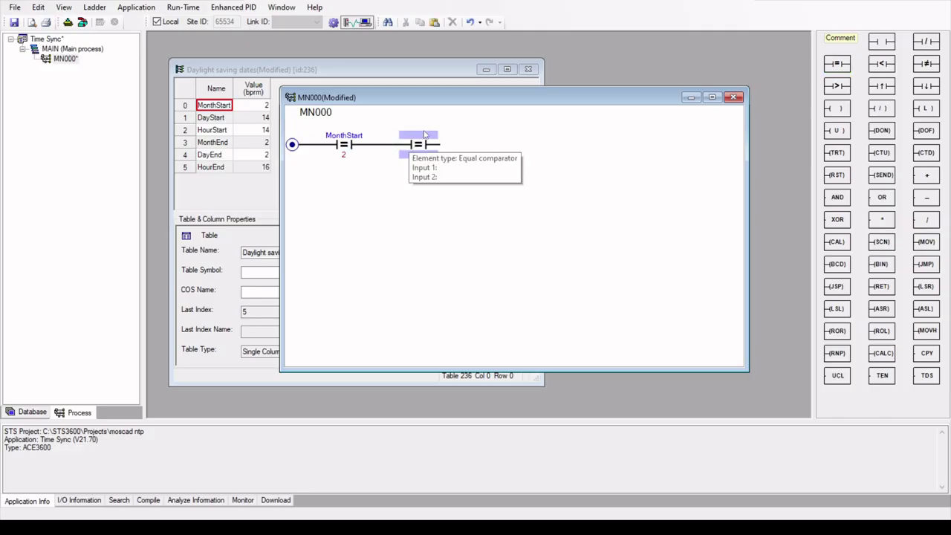
{"action": "left_click", "coordinate": [421, 138]}
{"action": "type", "text": "da"}
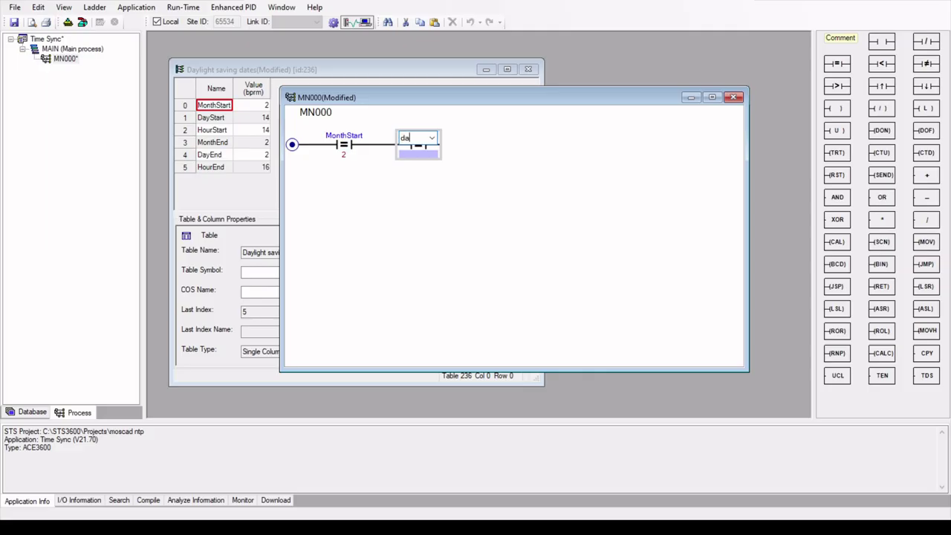
{"action": "type", "text": "yStart"}
{"action": "key", "text": "Return"}
{"action": "left_click", "coordinate": [411, 157]}
{"action": "type", "text": "14"}
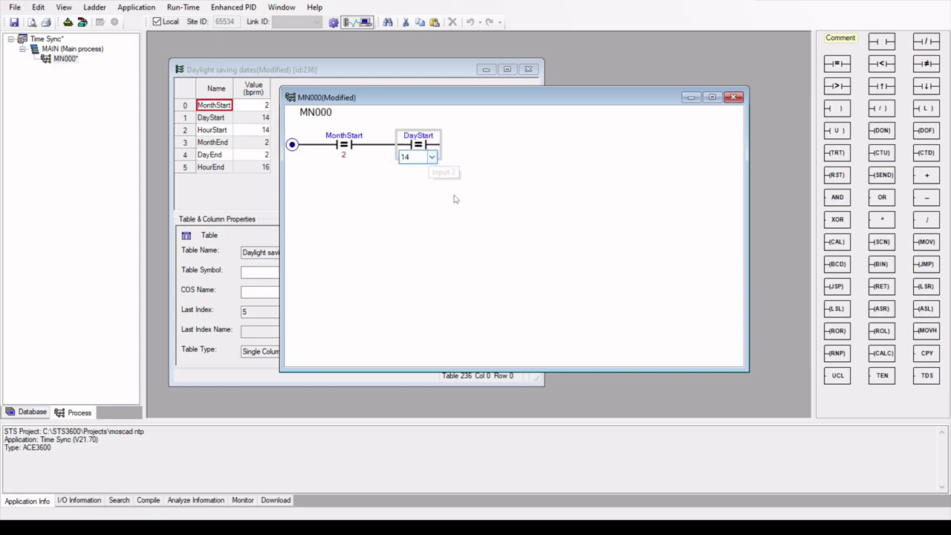
{"action": "key", "text": "Return"}
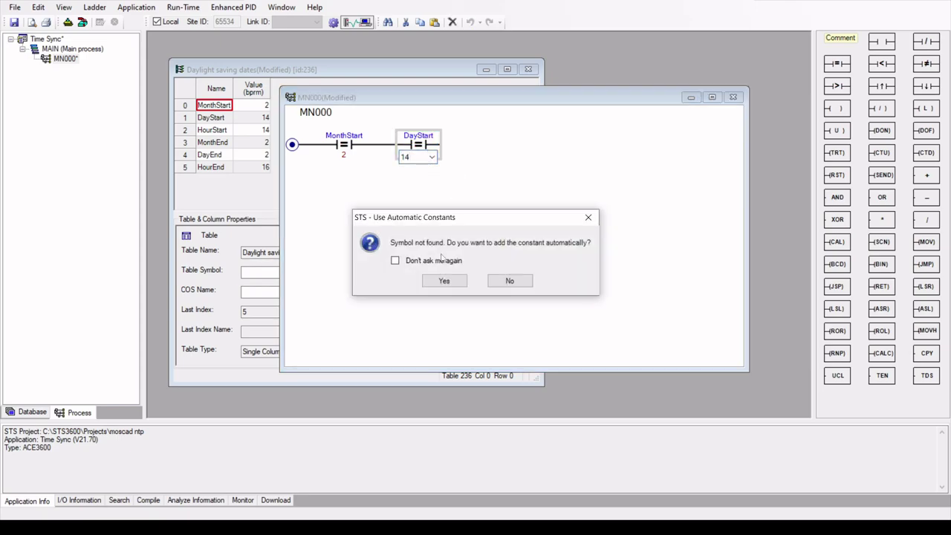
{"action": "left_click", "coordinate": [443, 281]}
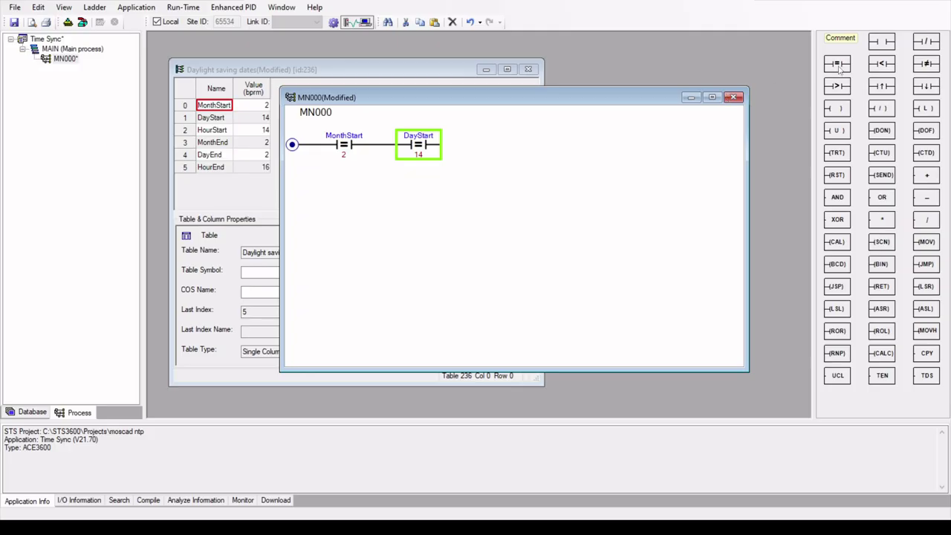
Add a third equal comparator in series on rung MN000 that compares HourStart with 14.
{"action": "left_click_drag", "start_coordinate": [839, 67], "coordinate": [490, 155]}
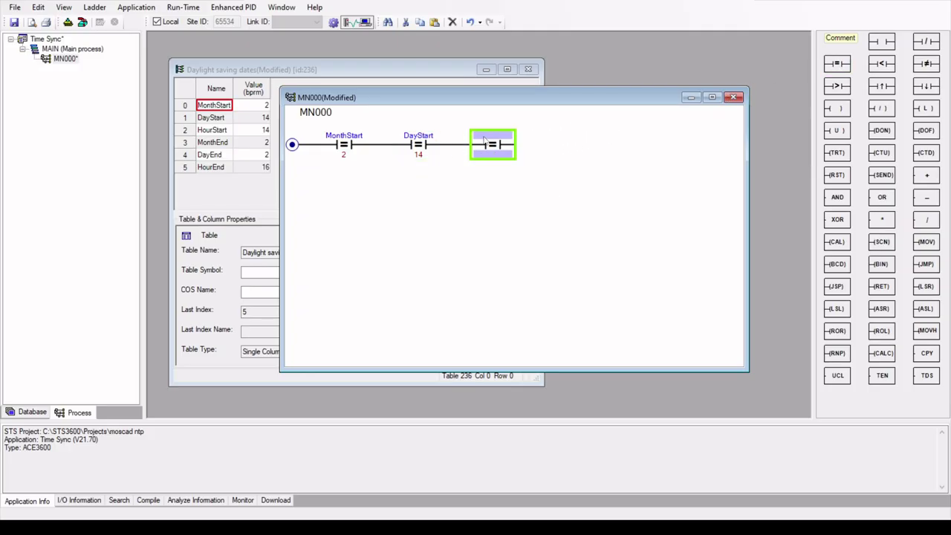
{"action": "left_click", "coordinate": [484, 136]}
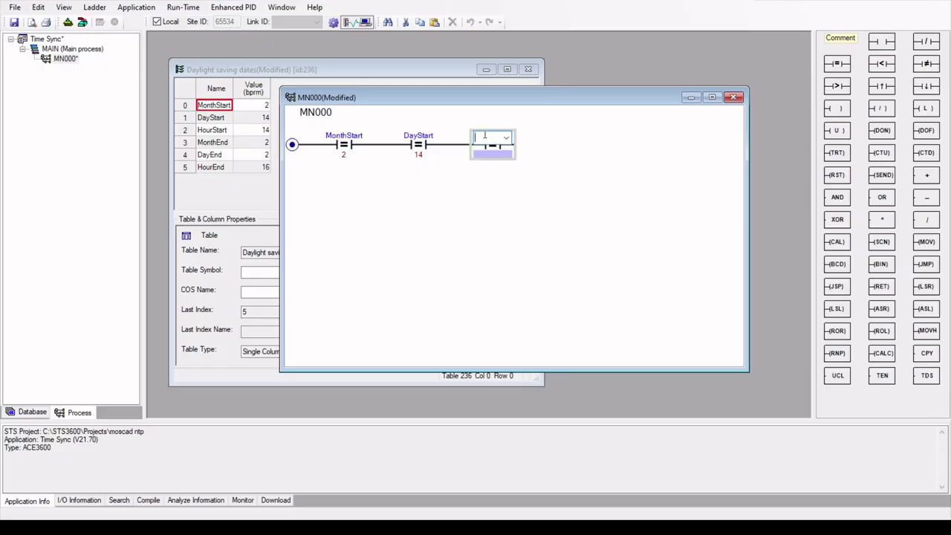
{"action": "type", "text": "HourStart"}
{"action": "key", "text": "Return"}
{"action": "left_click", "coordinate": [491, 158]}
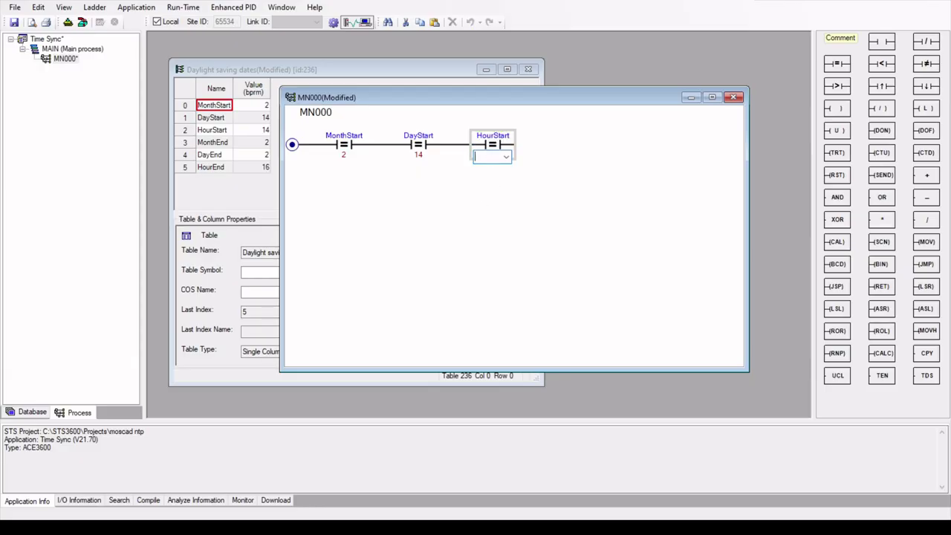
{"action": "key", "text": "Return"}
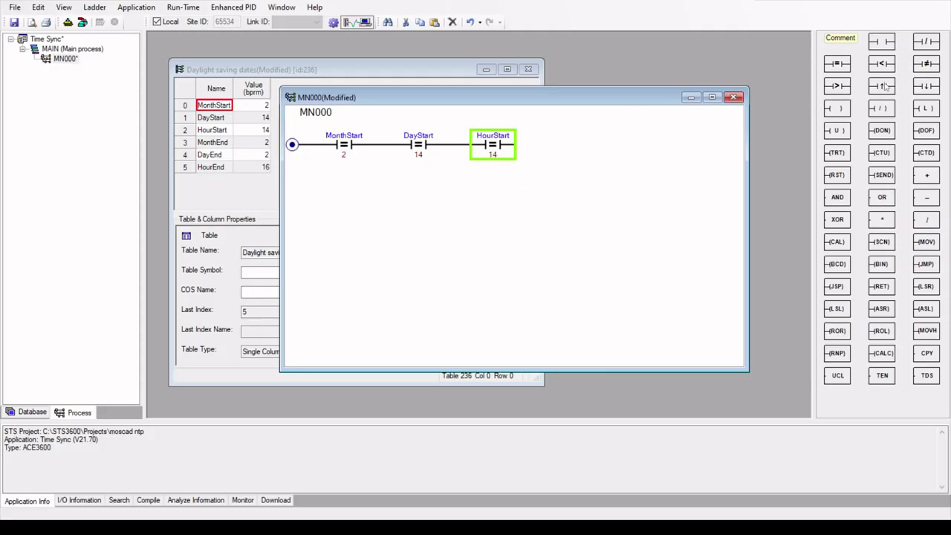
Add a rising-edge contact and a Call (CAL) element in series after HourStart, setting the called function to Sync.
{"action": "left_click_drag", "start_coordinate": [882, 86], "coordinate": [524, 152]}
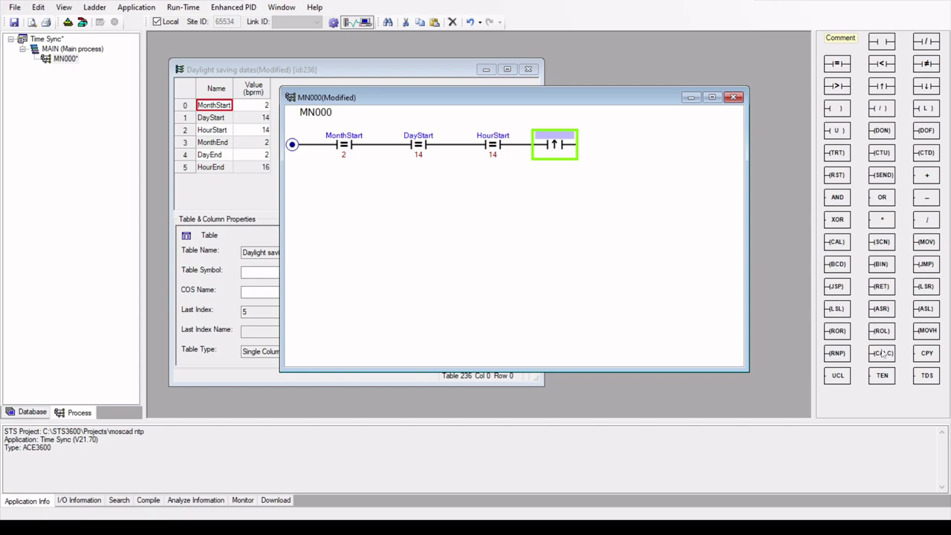
{"action": "left_click_drag", "start_coordinate": [836, 249], "coordinate": [617, 144]}
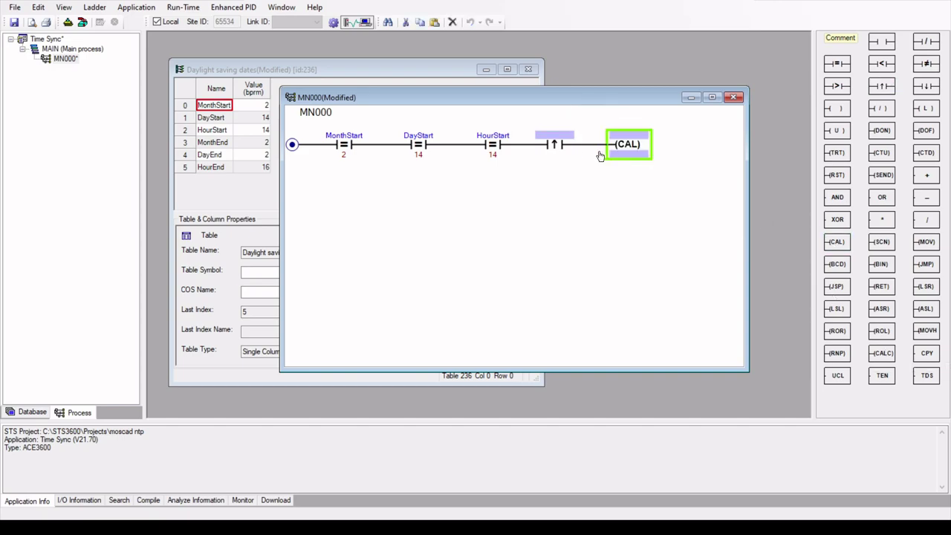
{"action": "double_click", "coordinate": [619, 142]}
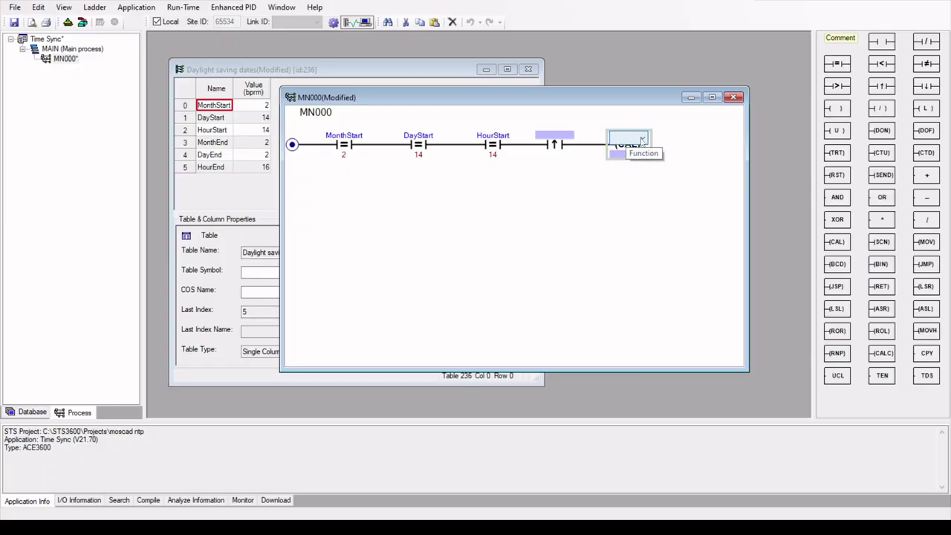
{"action": "left_click", "coordinate": [643, 140]}
{"action": "type", "text": "SBO"}
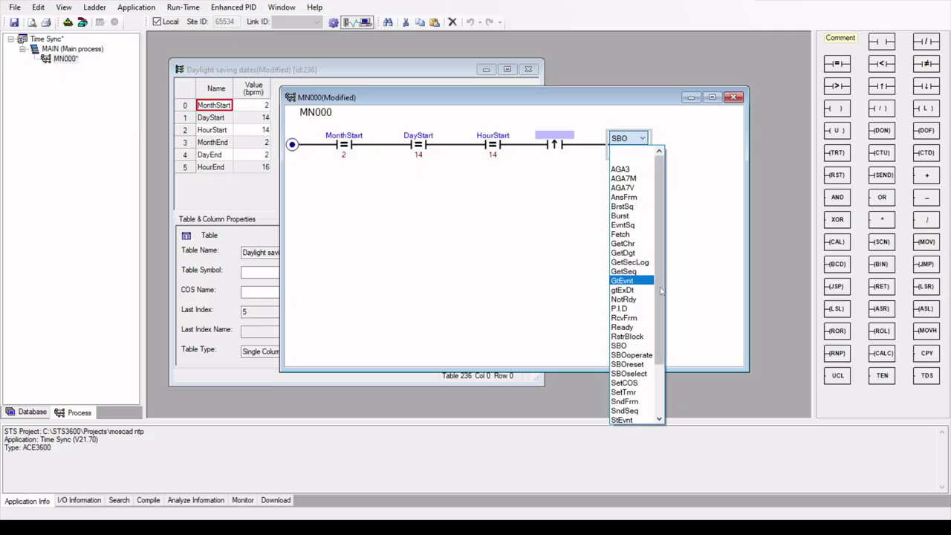
{"action": "left_click_drag", "start_coordinate": [657, 315], "coordinate": [667, 348]}
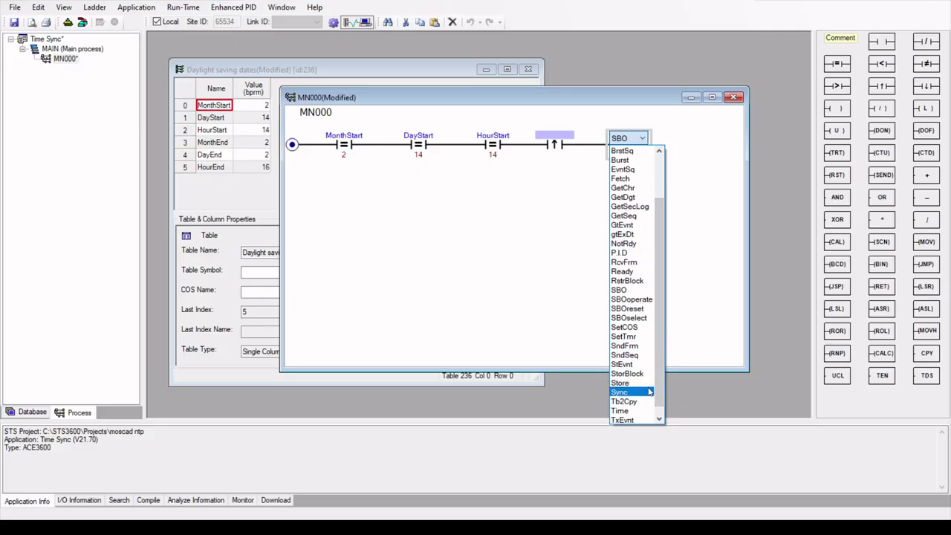
{"action": "left_click", "coordinate": [646, 391]}
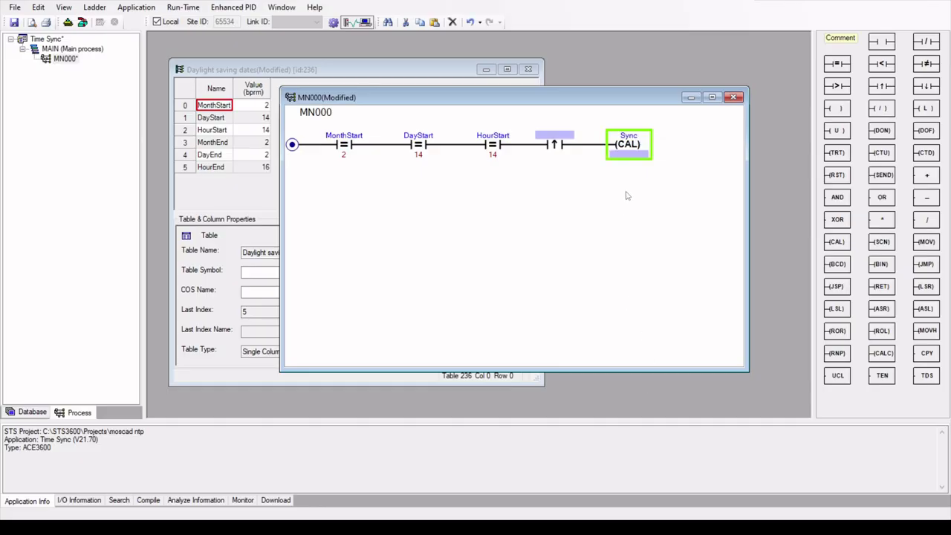
Set the Sync call's parameter to RS1.
{"action": "left_click", "coordinate": [628, 155]}
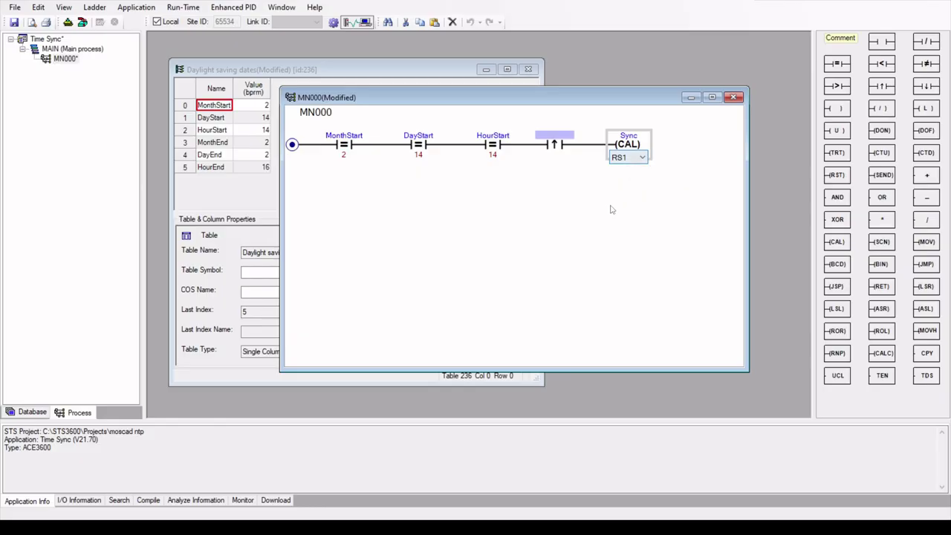
{"action": "key", "text": "Return"}
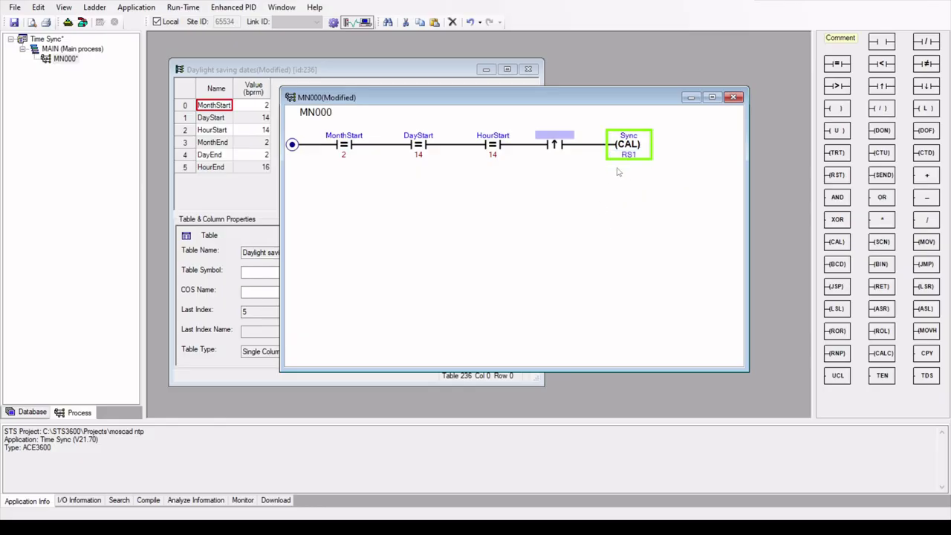
{"action": "left_click", "coordinate": [530, 234]}
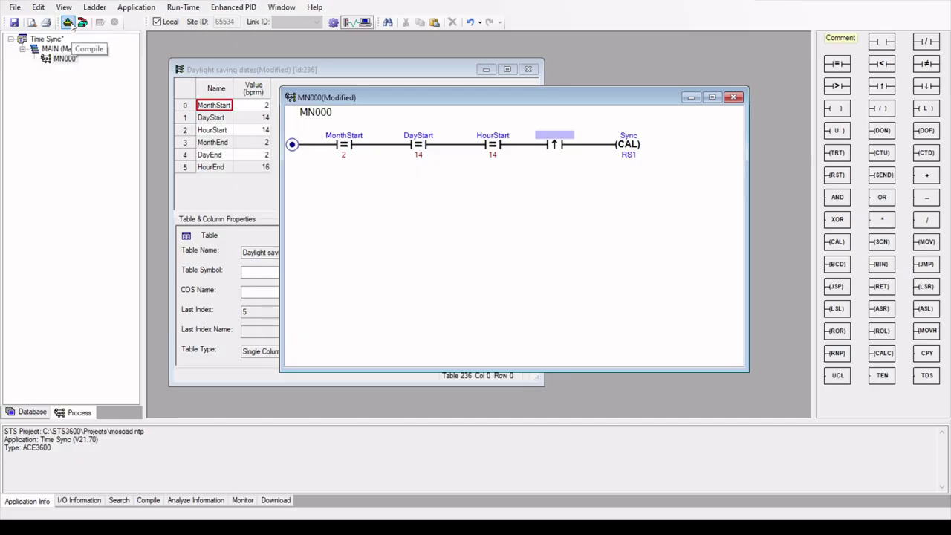
Associate the Time Sync application with Site_1000 and save it.
{"action": "left_click", "coordinate": [119, 7]}
{"action": "left_click", "coordinate": [149, 37]}
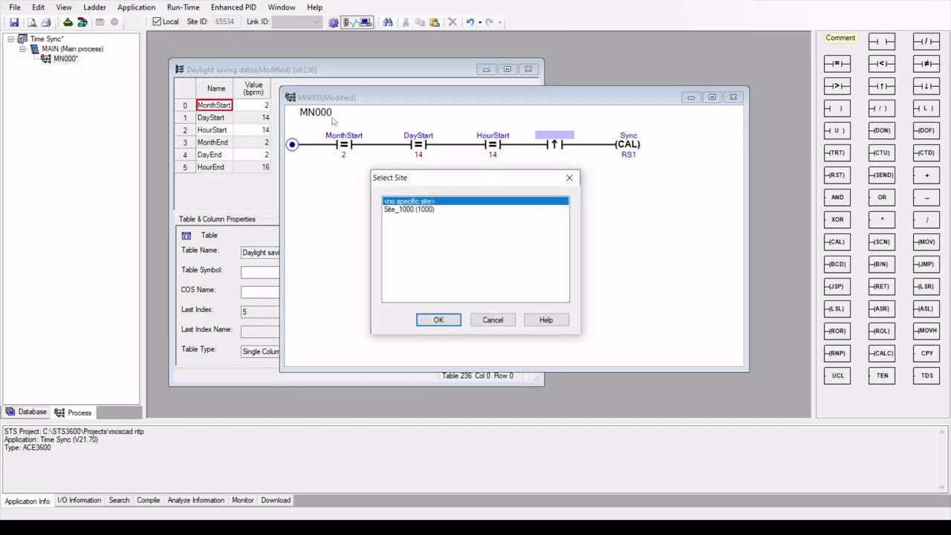
{"action": "left_click", "coordinate": [401, 209]}
{"action": "left_click", "coordinate": [438, 319]}
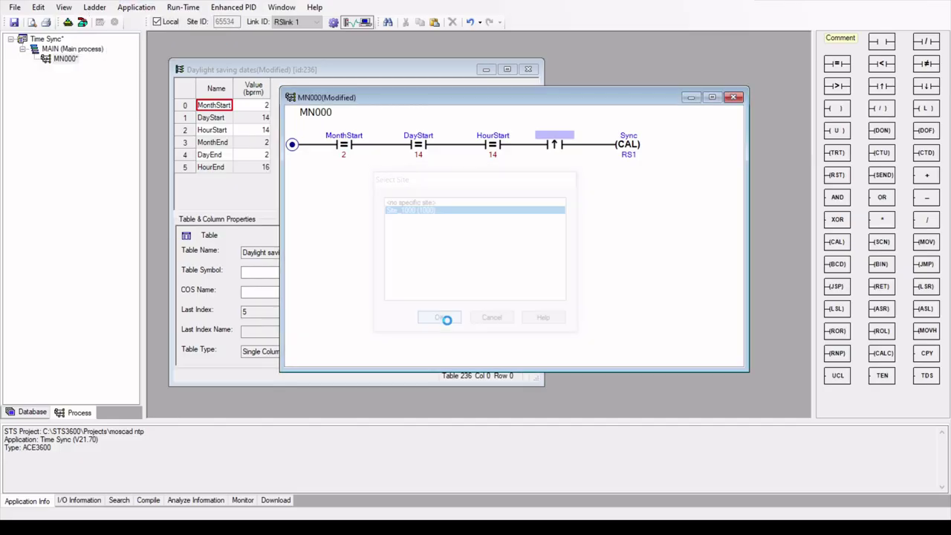
{"action": "left_click", "coordinate": [13, 22]}
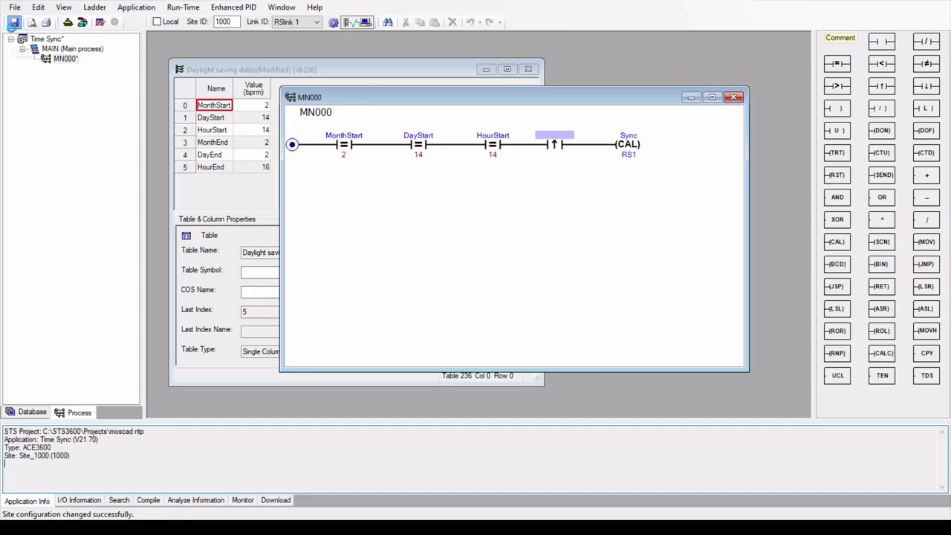
Compile the Time Sync application and download it to the site using the Local connection.
{"action": "left_click", "coordinate": [67, 22]}
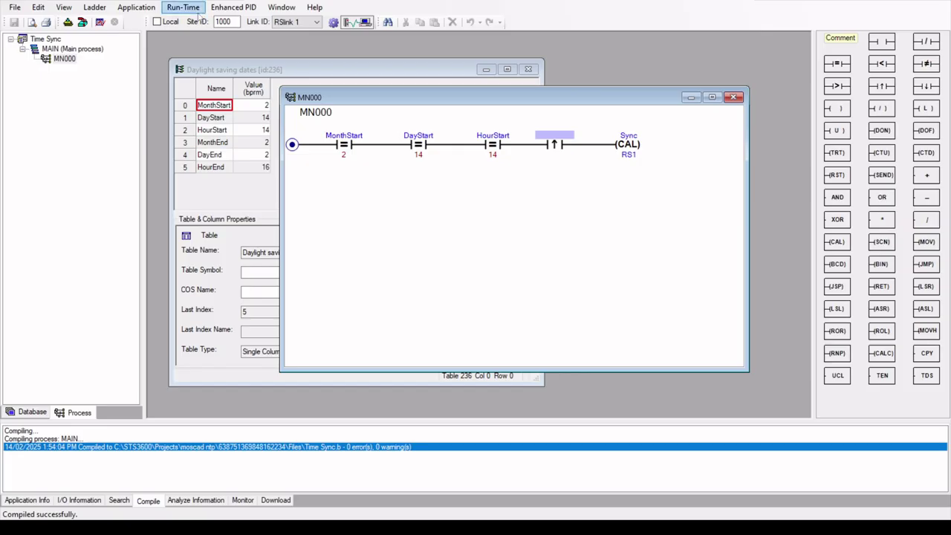
{"action": "left_click", "coordinate": [156, 21]}
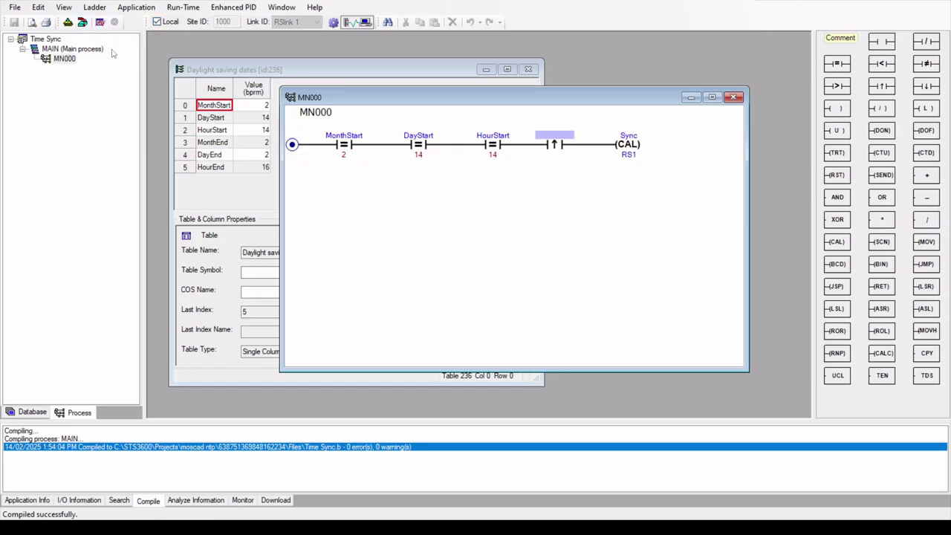
{"action": "left_click", "coordinate": [82, 21]}
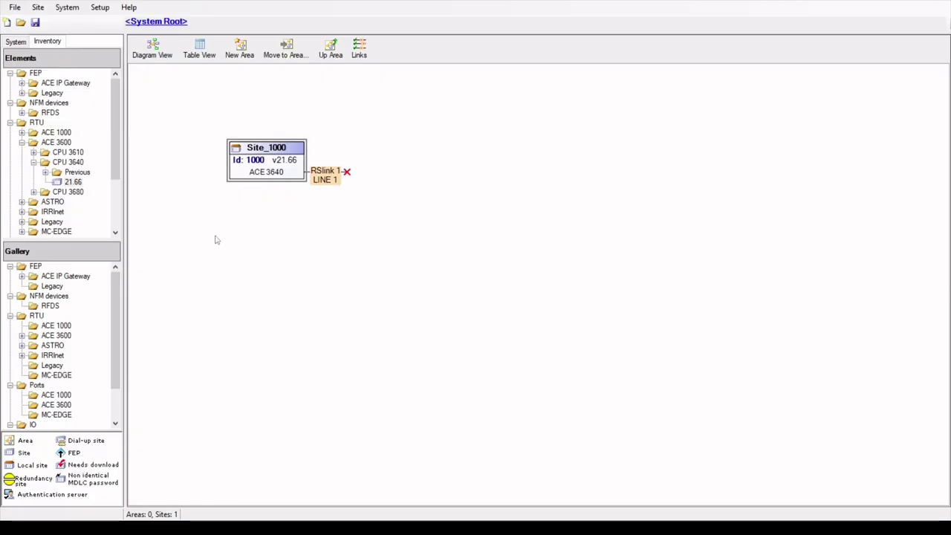
Insert a second CPU 3640 version 21.66 RTU with site ID 50 and set its SI1 port media to RS-485.
{"action": "left_click_drag", "start_coordinate": [73, 182], "coordinate": [497, 165]}
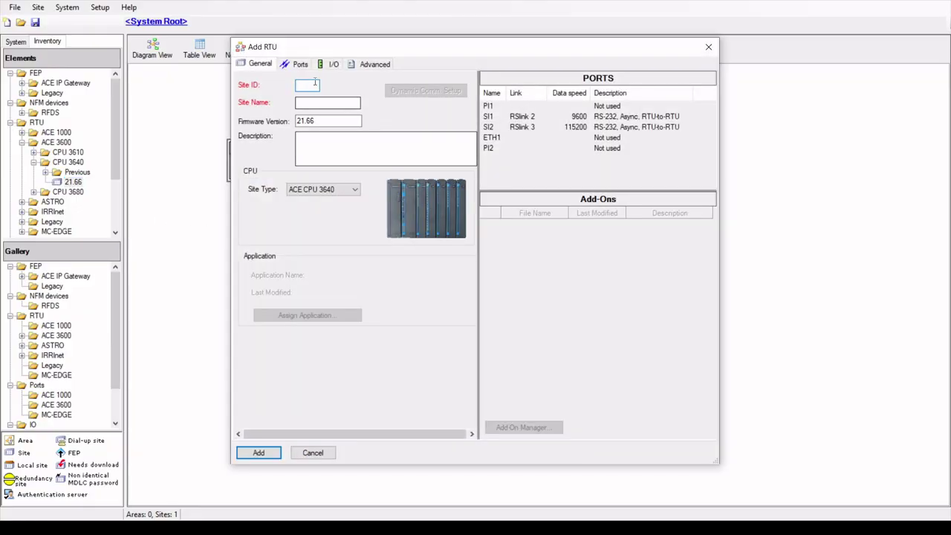
{"action": "type", "text": "50"}
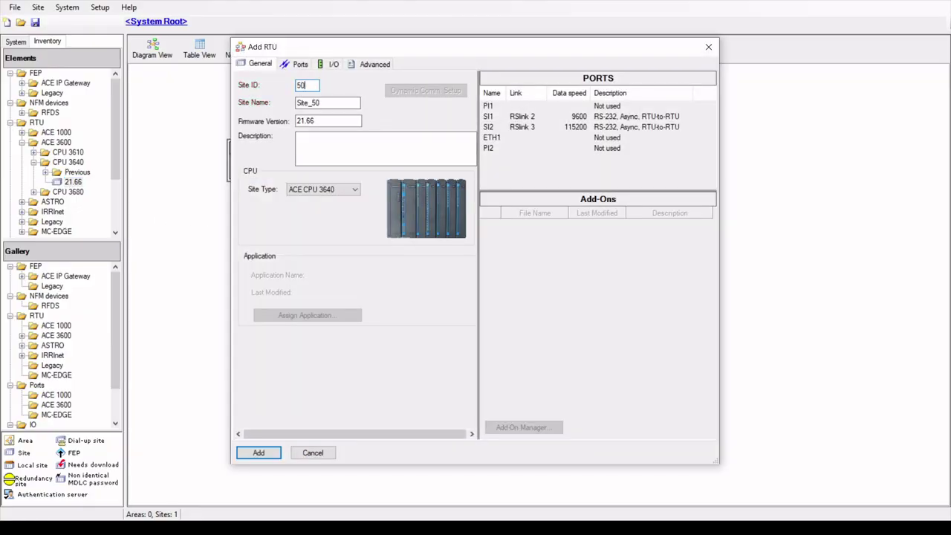
{"action": "left_click", "coordinate": [300, 64]}
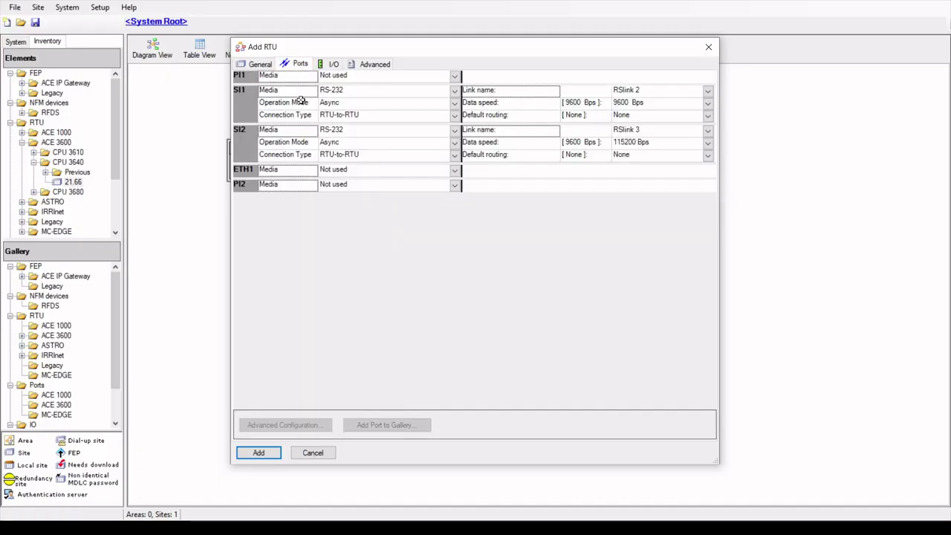
{"action": "left_click", "coordinate": [453, 91]}
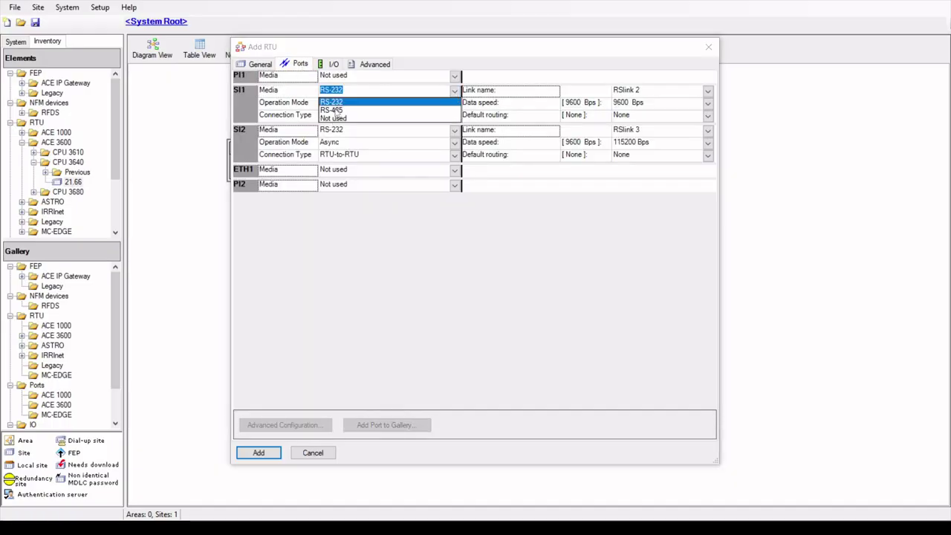
{"action": "left_click", "coordinate": [334, 110]}
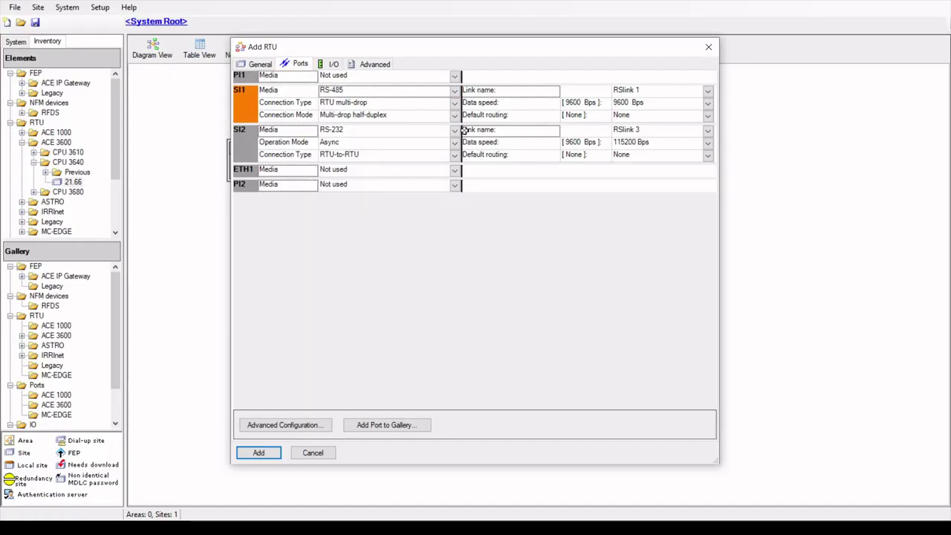
Set the new RTU's SI2 port to Local computer at 115200 Bps and add the RTU to the system.
{"action": "left_click", "coordinate": [455, 155]}
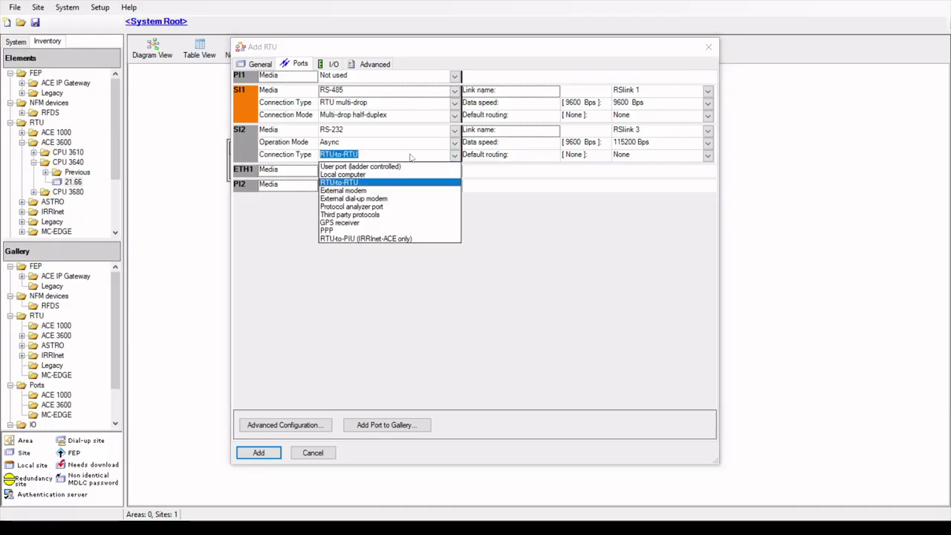
{"action": "left_click", "coordinate": [360, 175]}
{"action": "left_click", "coordinate": [707, 143]}
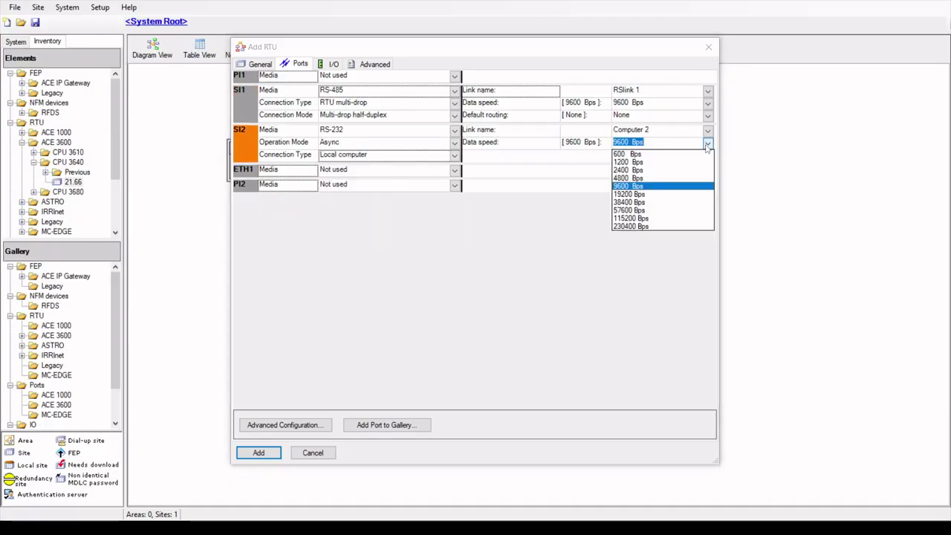
{"action": "left_click", "coordinate": [630, 218]}
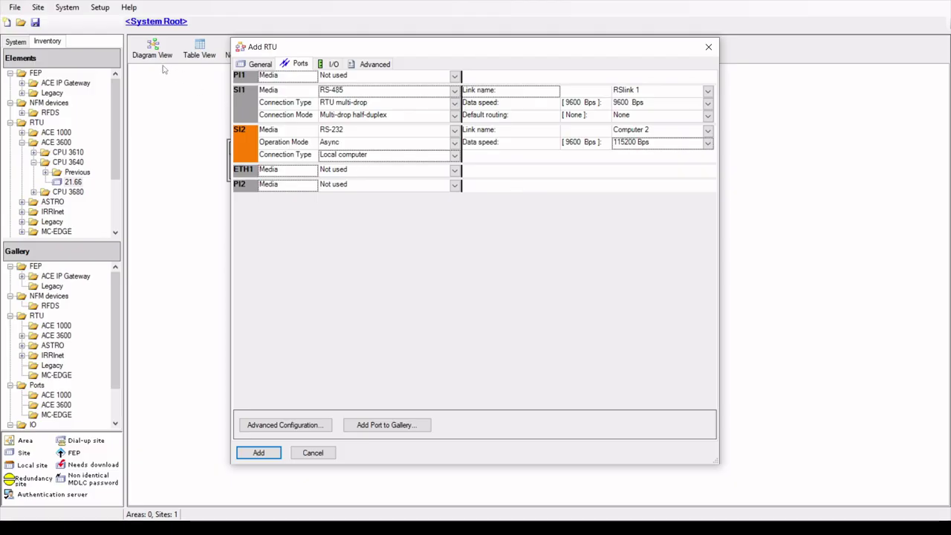
{"action": "left_click", "coordinate": [35, 25]}
{"action": "left_click", "coordinate": [259, 454]}
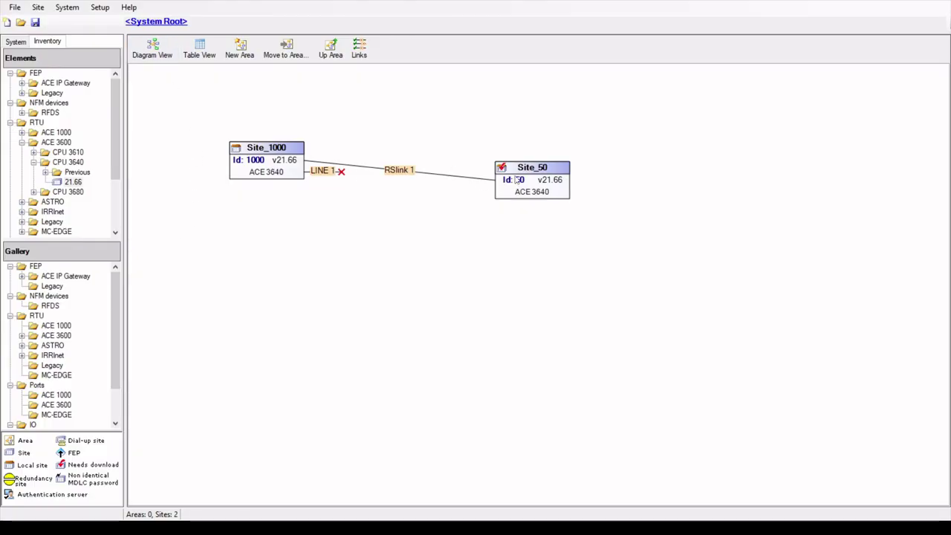
Move Site_50 in the system diagram so it lines up horizontally with Site_1000.
{"action": "left_click_drag", "start_coordinate": [516, 181], "coordinate": [519, 173]}
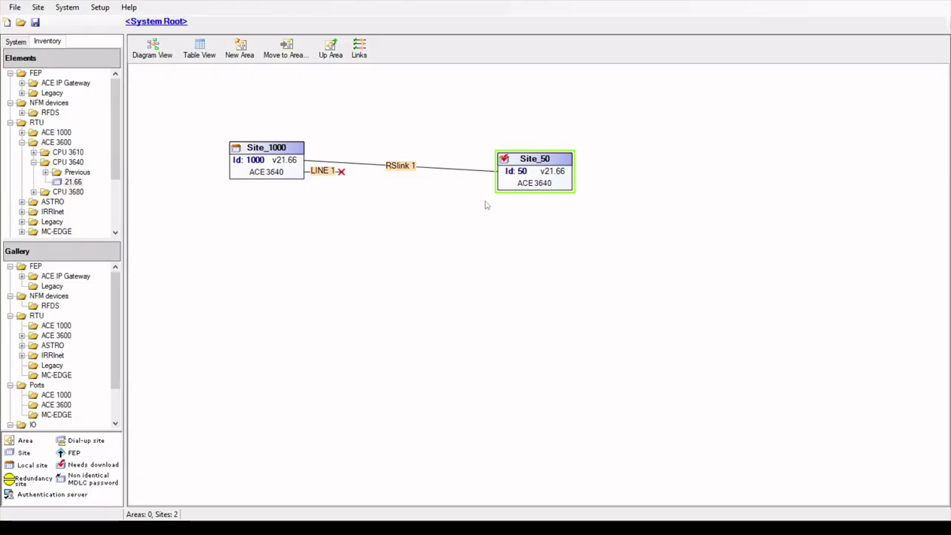
{"action": "left_click_drag", "start_coordinate": [530, 179], "coordinate": [492, 167]}
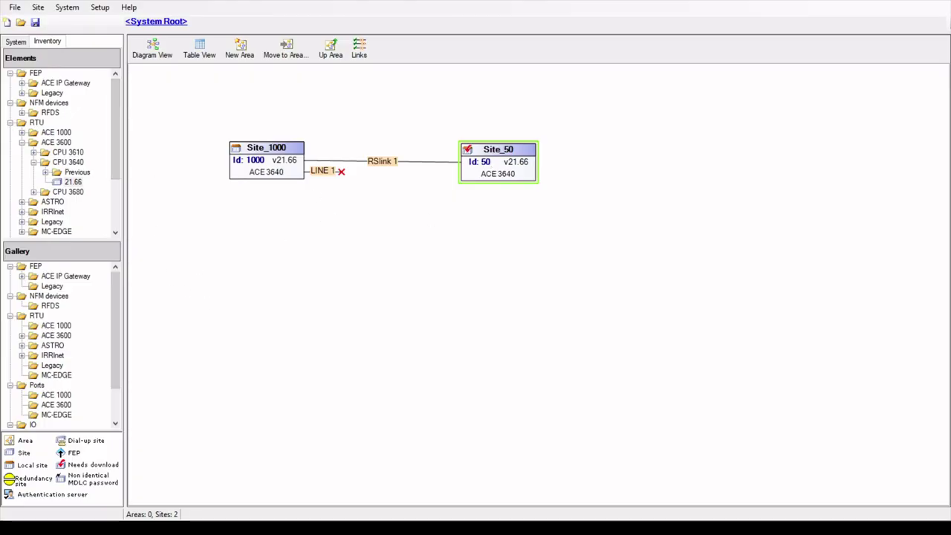
{"action": "key", "text": "Escape"}
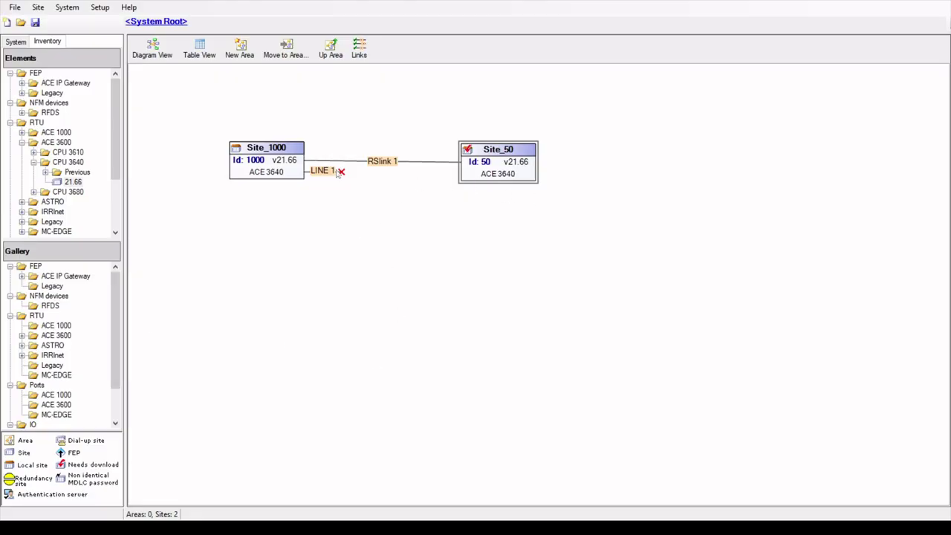
Open Site_1000's loggers and retrieve its Time Tag log using the Local connection.
{"action": "double_click", "coordinate": [272, 172]}
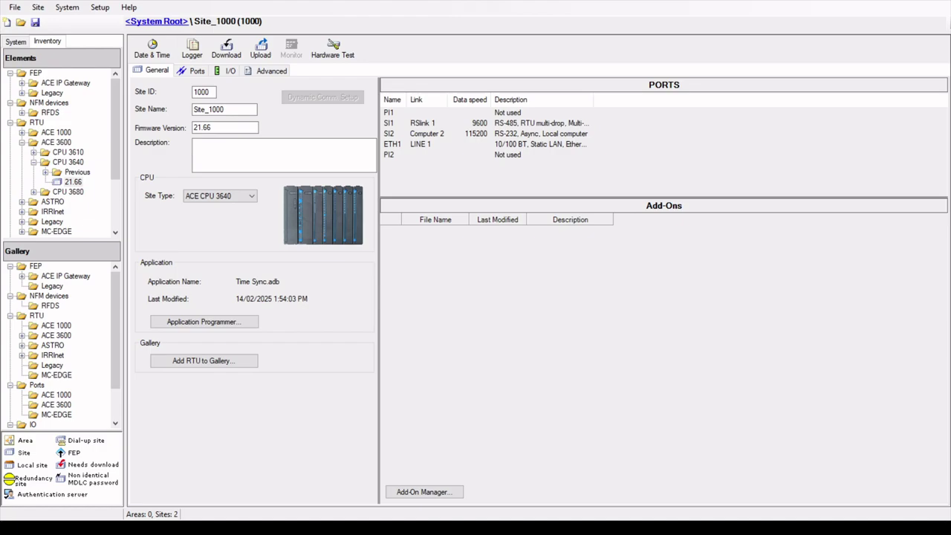
{"action": "left_click", "coordinate": [192, 48]}
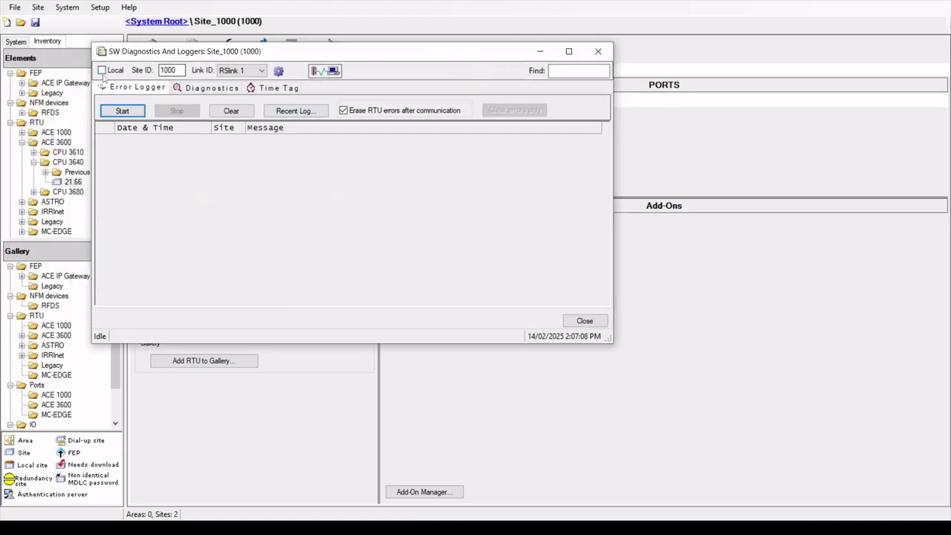
{"action": "left_click", "coordinate": [102, 70]}
{"action": "left_click", "coordinate": [275, 88]}
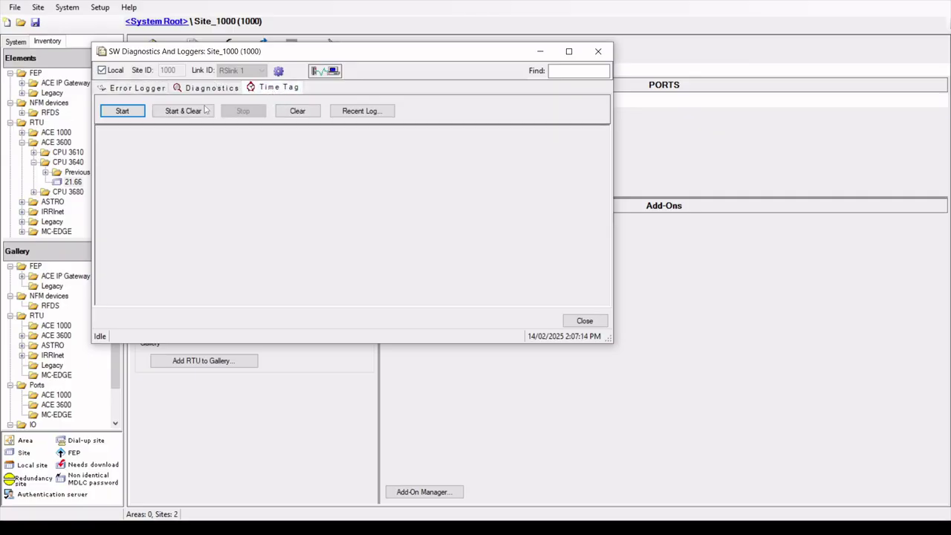
{"action": "left_click", "coordinate": [123, 110]}
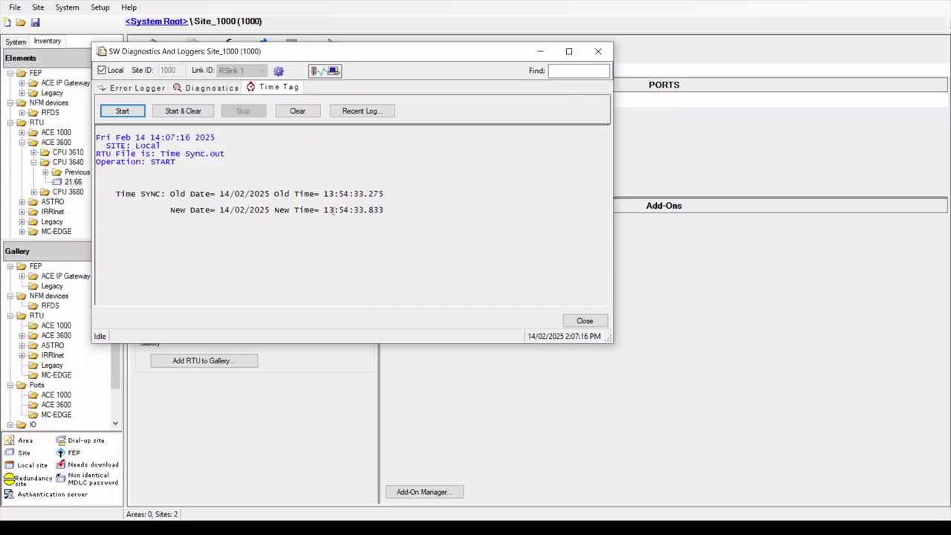
Retrieve the Time Tag log from site ID 50 over RSlink 1 with Local disabled, and minimize the logger window.
{"action": "left_click", "coordinate": [102, 70]}
{"action": "double_click", "coordinate": [182, 71]}
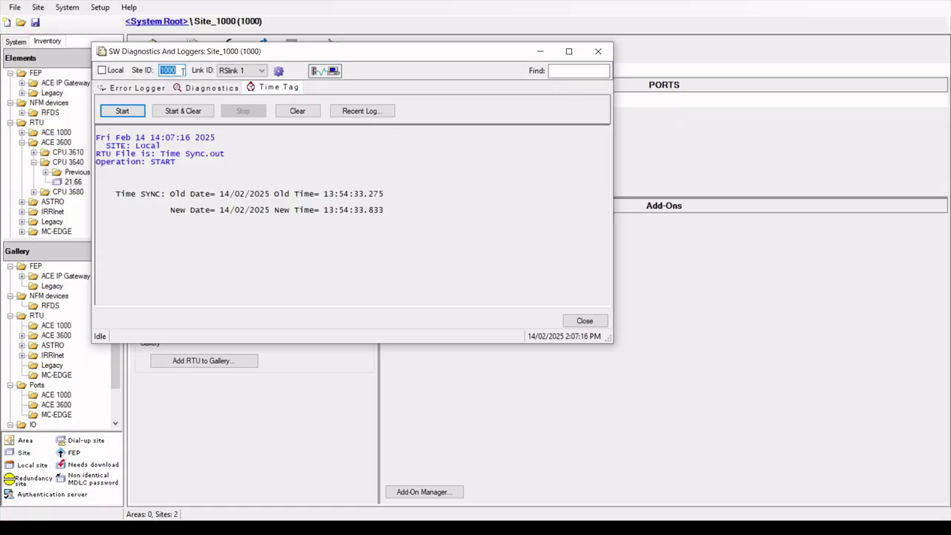
{"action": "type", "text": "50"}
{"action": "left_click", "coordinate": [122, 113]}
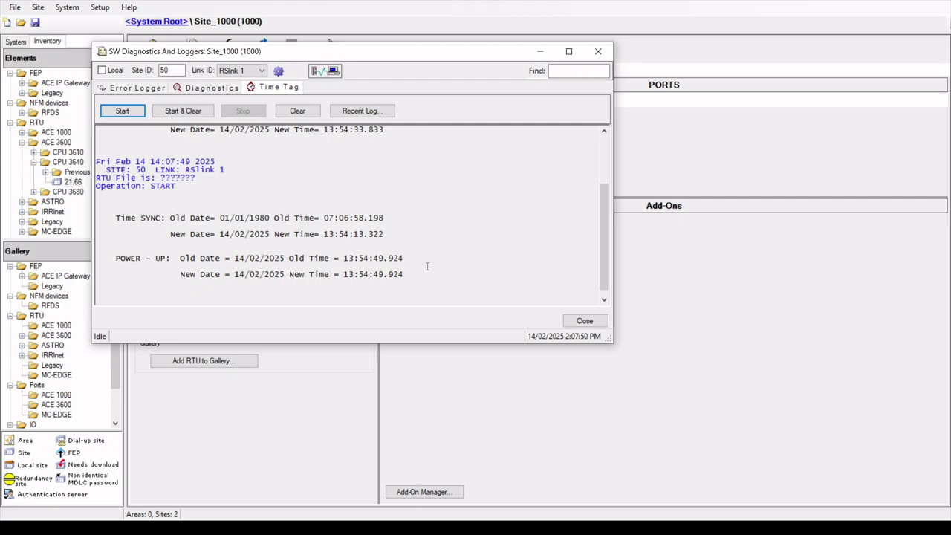
{"action": "left_click", "coordinate": [540, 51]}
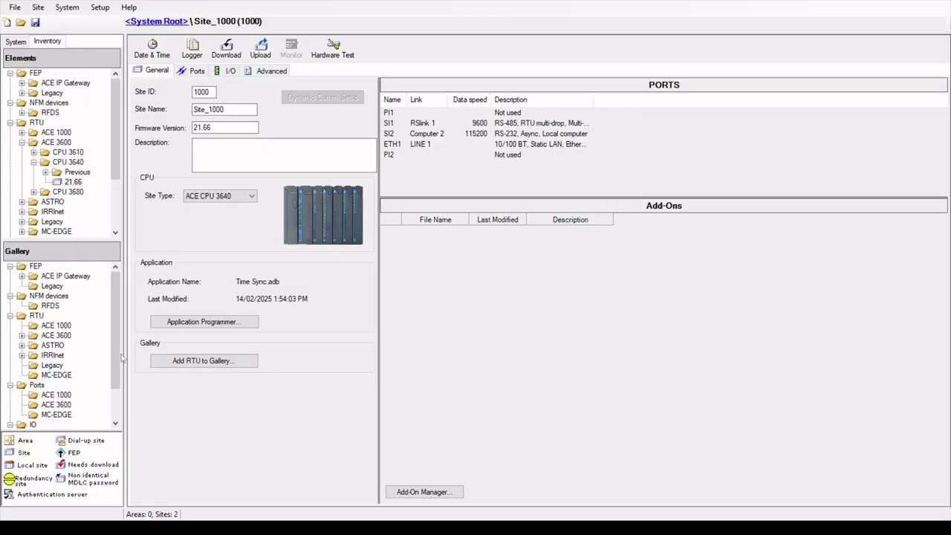
Open Site_1000's Time Sync application in a maximized Application Programmer and open the Site Table from its system tables.
{"action": "left_click", "coordinate": [212, 326]}
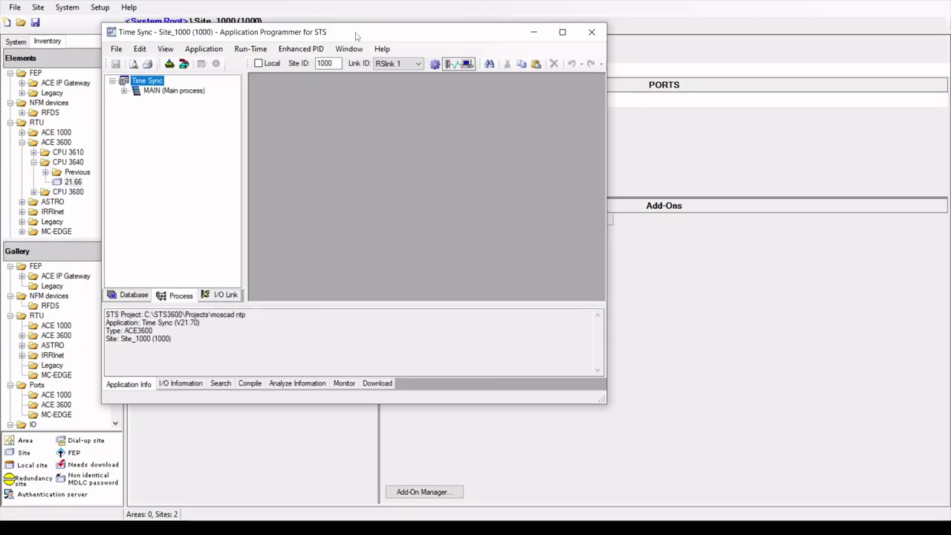
{"action": "left_click", "coordinate": [562, 32]}
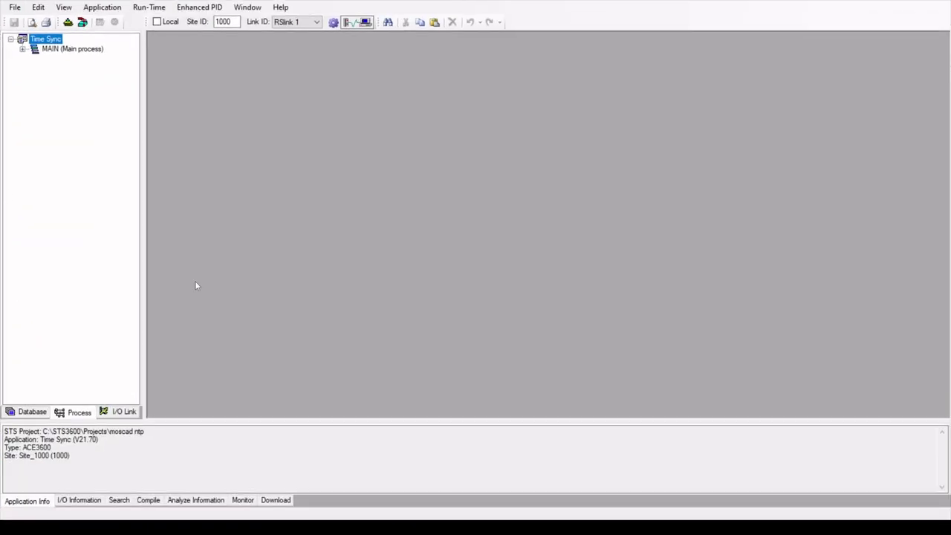
{"action": "left_click", "coordinate": [30, 412]}
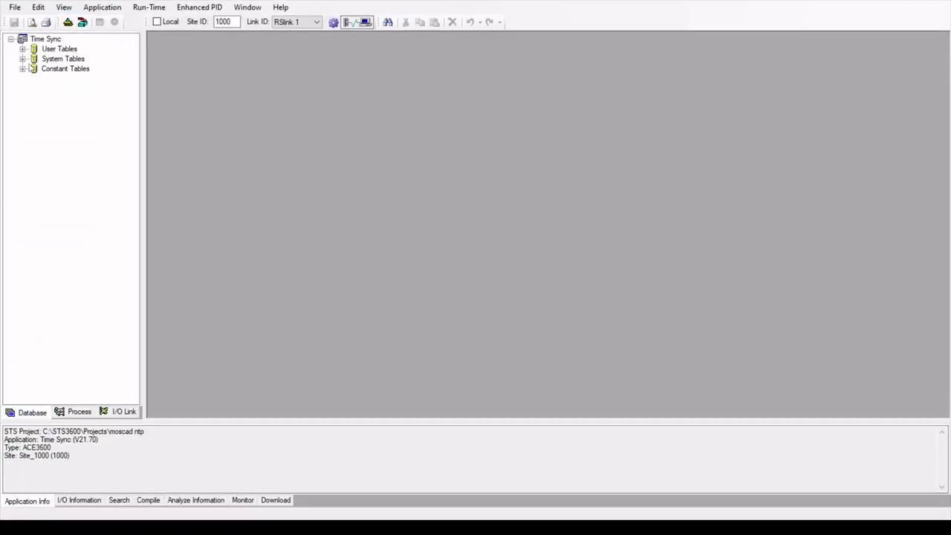
{"action": "left_click", "coordinate": [24, 59]}
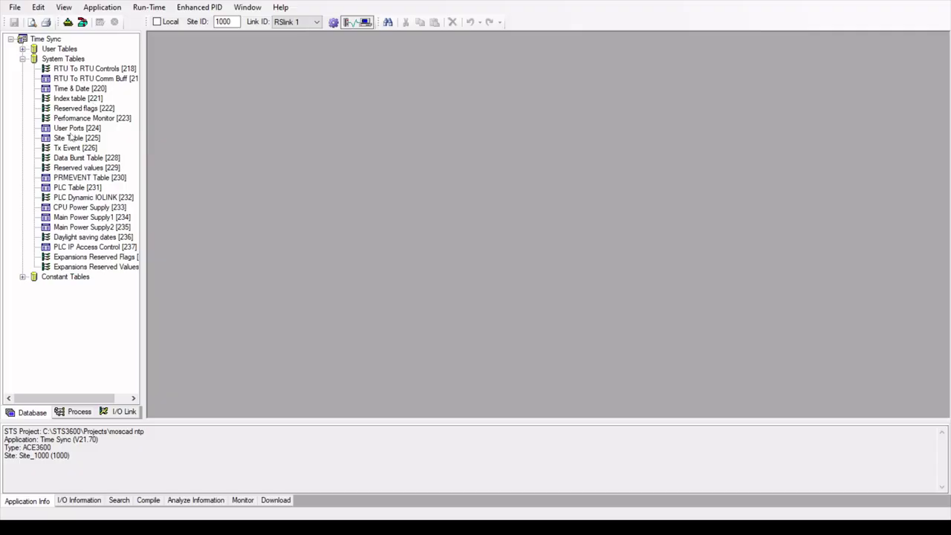
{"action": "left_click", "coordinate": [72, 138]}
{"action": "double_click", "coordinate": [72, 138]}
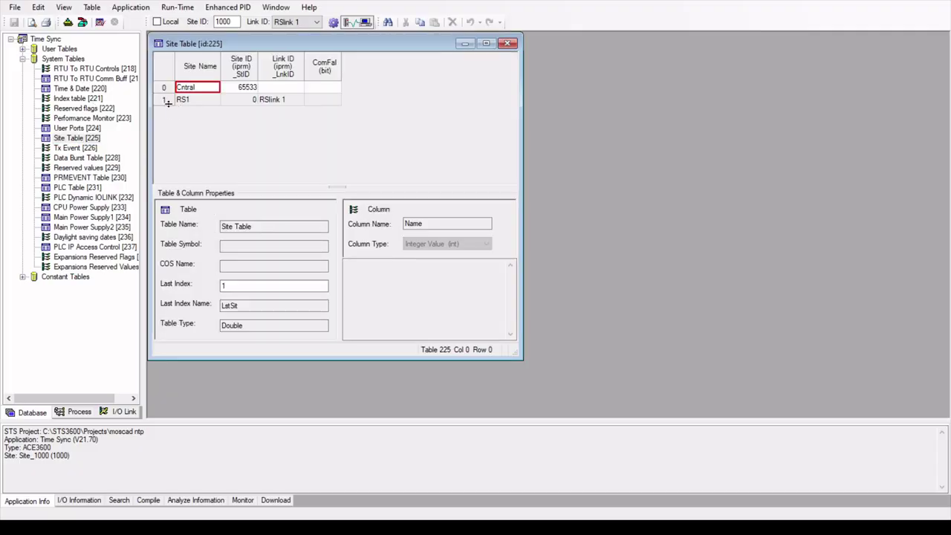
Set the Site Table's last index to 3 and name the new rows 2 and 3 RAD1 and LIN2.
{"action": "double_click", "coordinate": [233, 283]}
{"action": "type", "text": "3"}
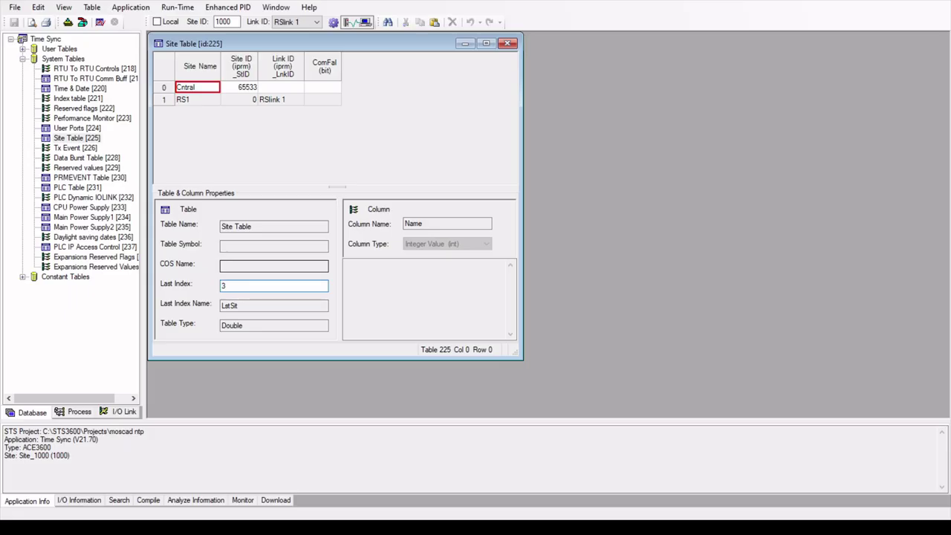
{"action": "key", "text": "Return"}
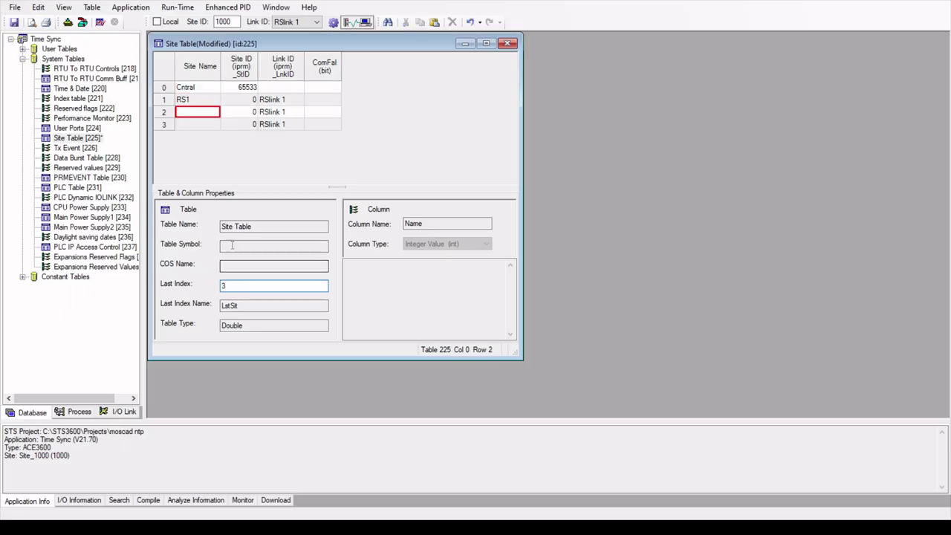
{"action": "left_click", "coordinate": [186, 112]}
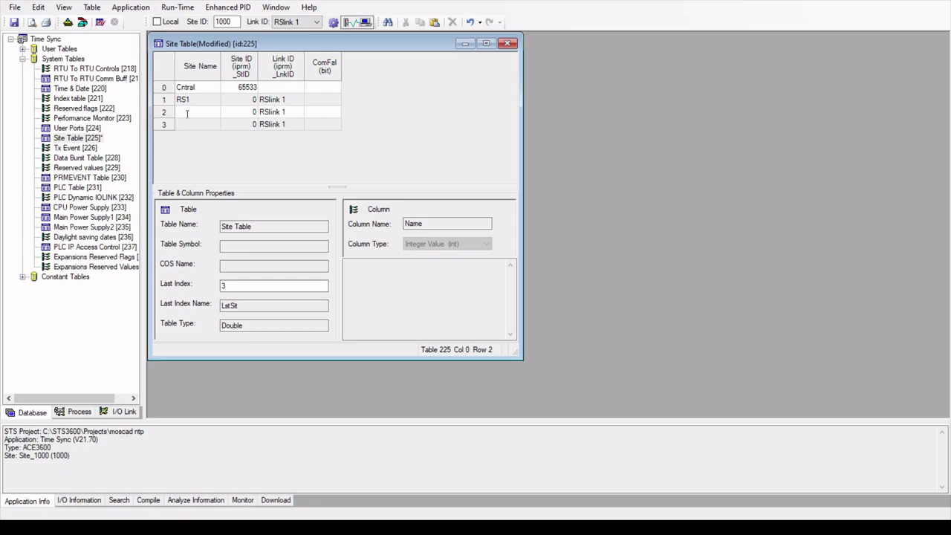
{"action": "type", "text": "RAD1"}
{"action": "left_click", "coordinate": [181, 126]}
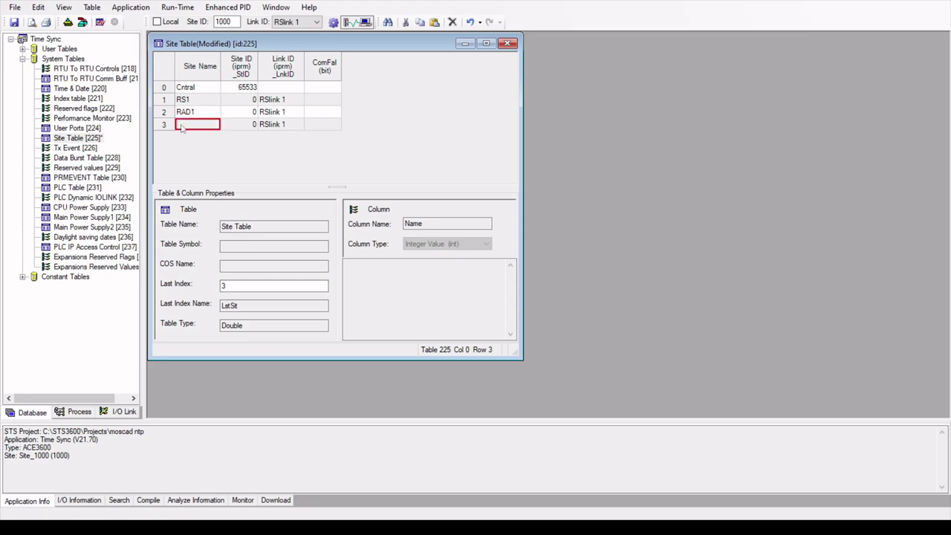
{"action": "type", "text": "LIN2"}
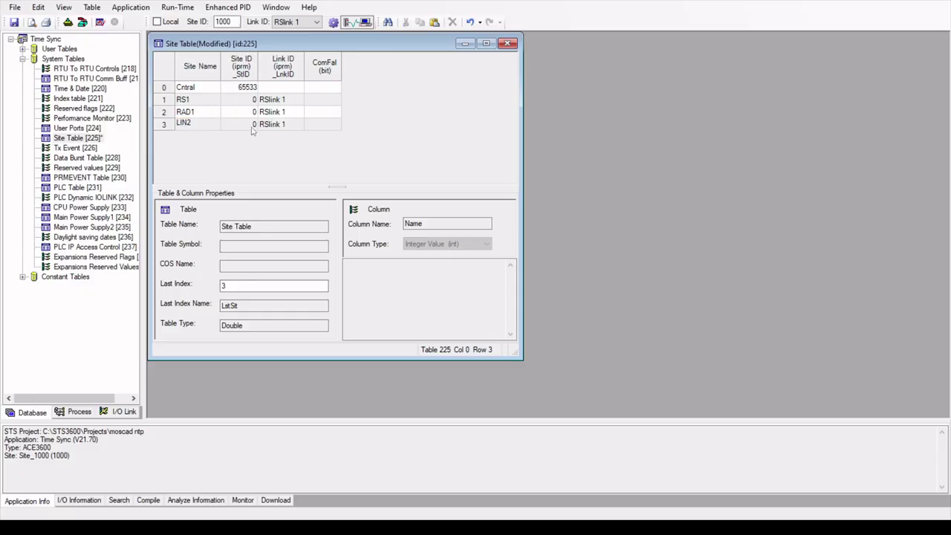
Set the link ID of the RAD1 row to RADIO 1.
{"action": "left_click", "coordinate": [290, 111]}
{"action": "left_click", "coordinate": [299, 112]}
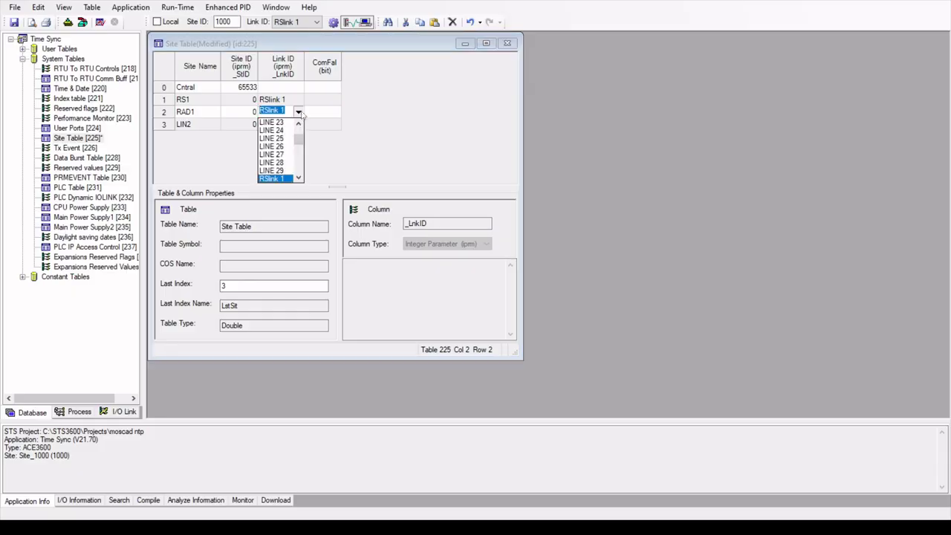
{"action": "key", "text": "Home"}
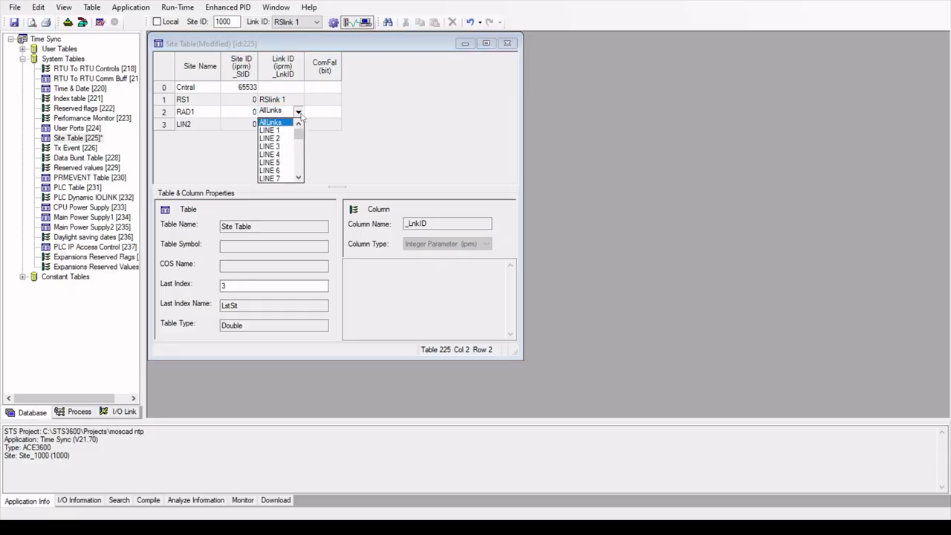
{"action": "left_click_drag", "start_coordinate": [298, 123], "coordinate": [299, 145]}
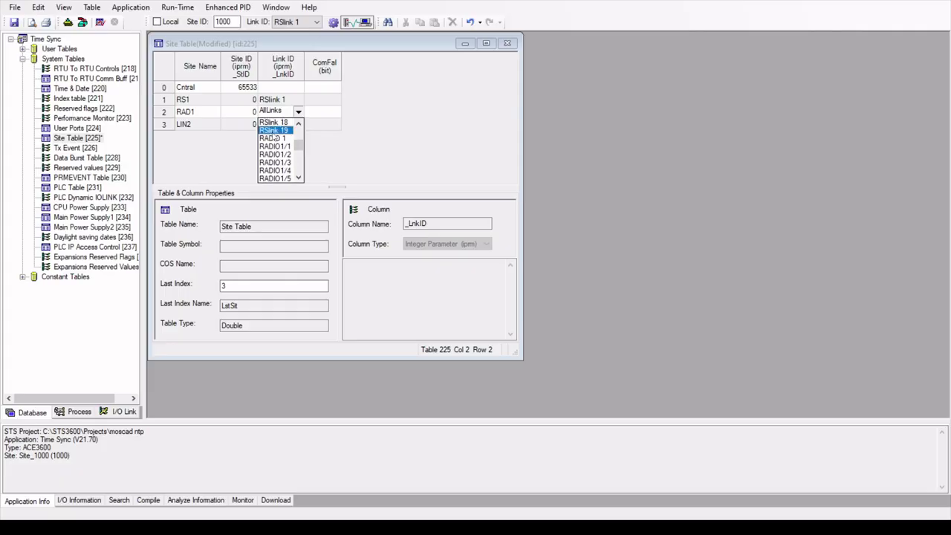
{"action": "left_click", "coordinate": [275, 130]}
{"action": "left_click", "coordinate": [298, 111]}
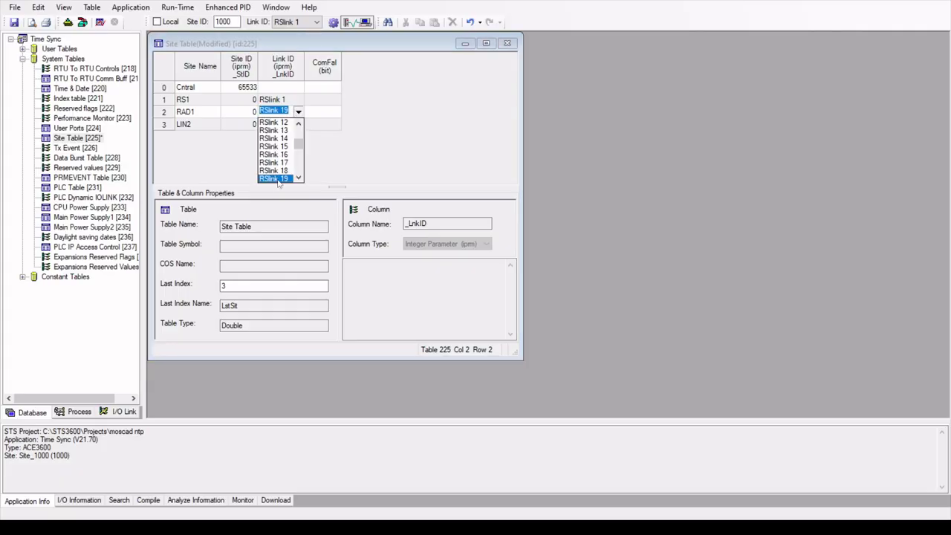
{"action": "scroll", "coordinate": [277, 175], "scroll_direction": "down", "scroll_amount": 1}
{"action": "left_click", "coordinate": [273, 162]}
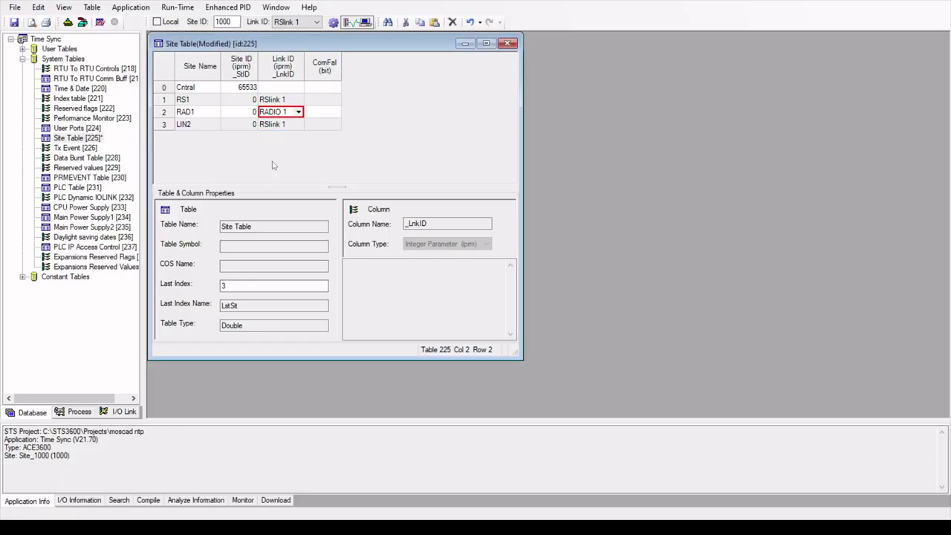
Set the link ID of the LIN2 row to LINE 2 and close the Site Table.
{"action": "left_click", "coordinate": [280, 125]}
{"action": "left_click", "coordinate": [280, 125]}
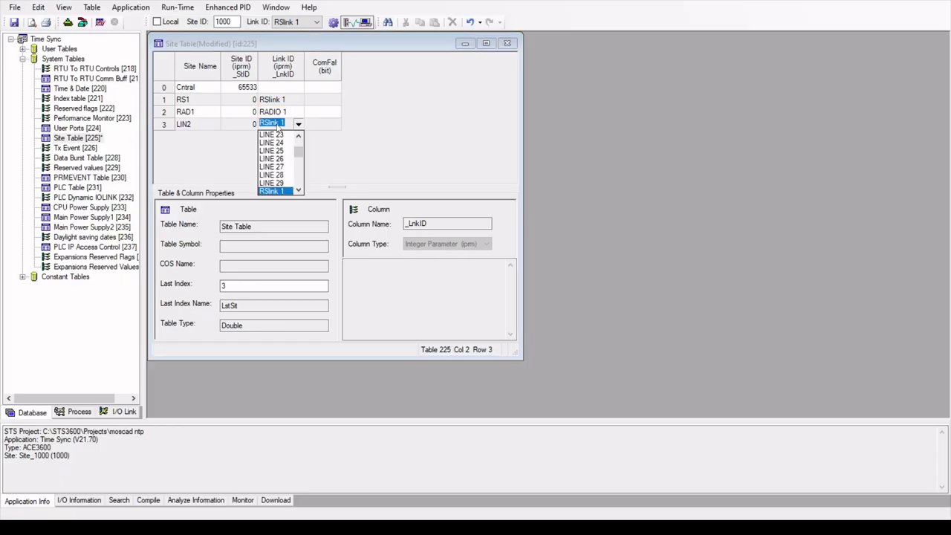
{"action": "key", "text": "l"}
{"action": "key", "text": "l"}
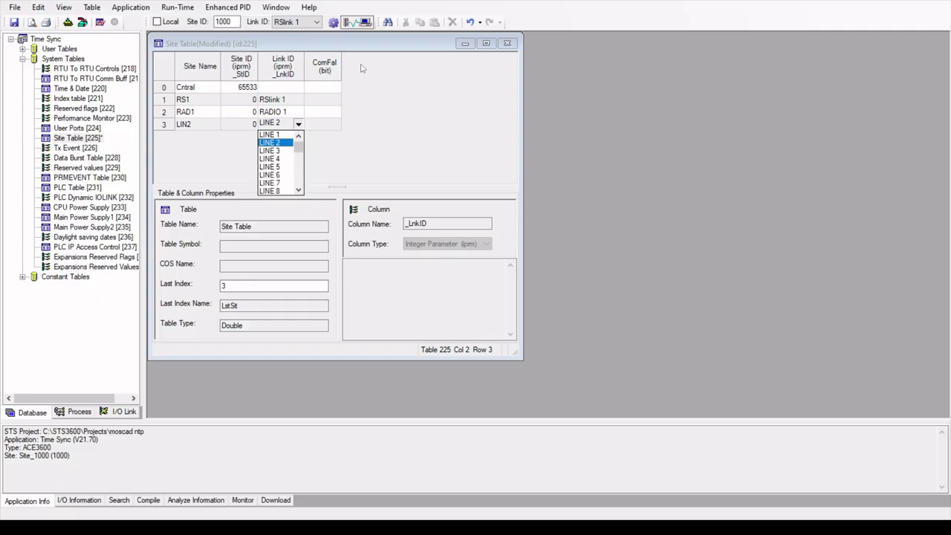
{"action": "key", "text": "Return"}
{"action": "left_click", "coordinate": [377, 147]}
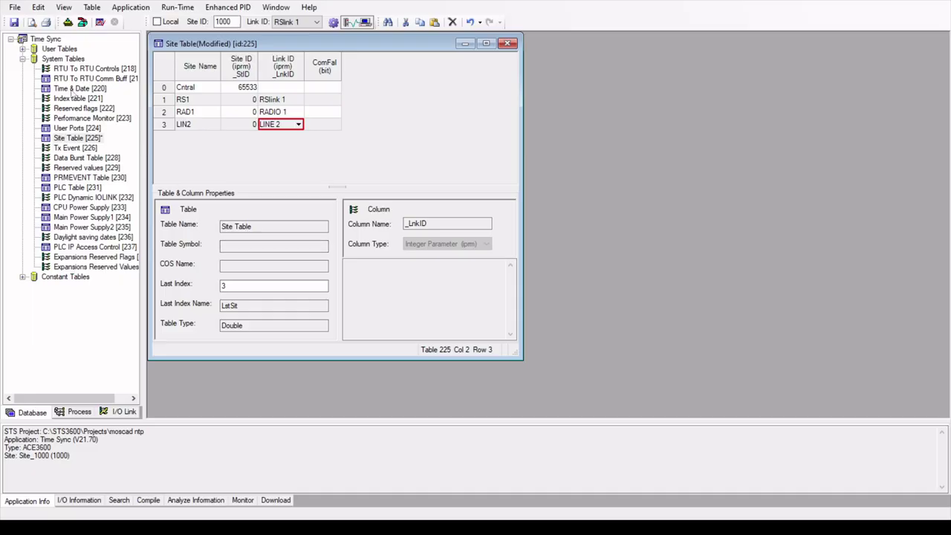
{"action": "left_click", "coordinate": [507, 45]}
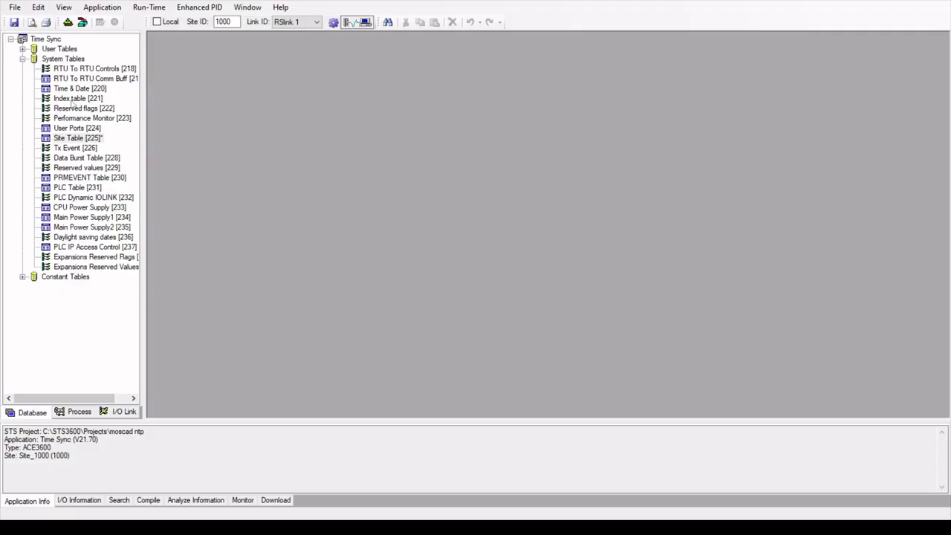
Reopen the Site Table and open the MAIN process's MN000 rung in a floating window so both can be seen.
{"action": "double_click", "coordinate": [69, 137]}
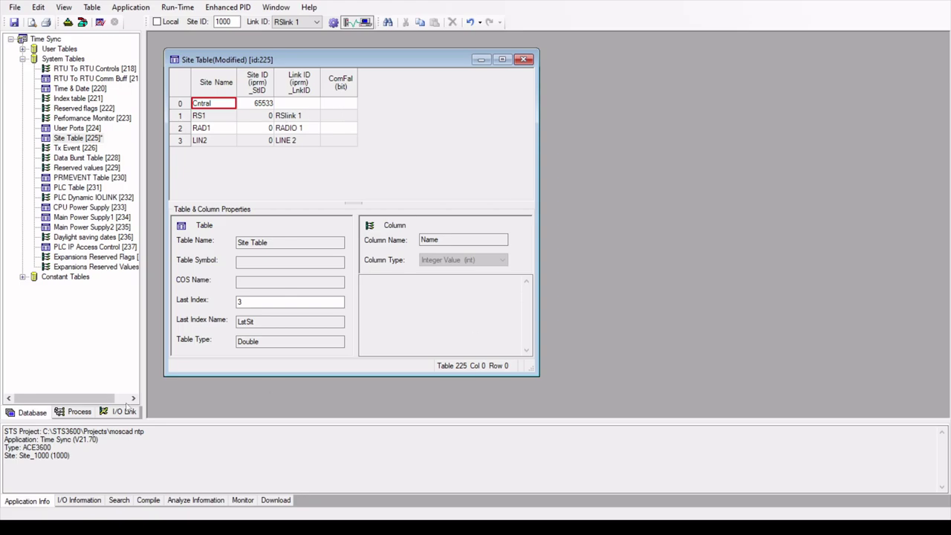
{"action": "left_click", "coordinate": [78, 411]}
{"action": "left_click", "coordinate": [22, 49]}
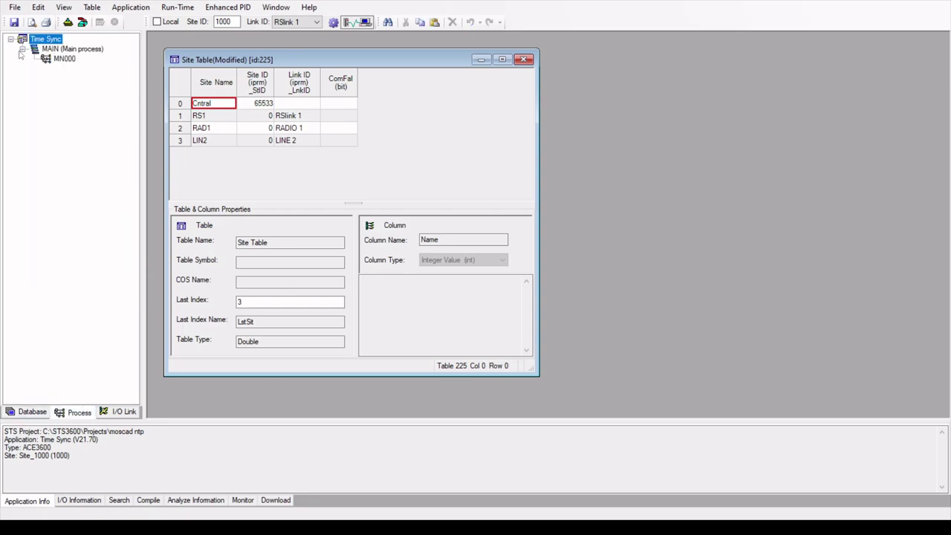
{"action": "double_click", "coordinate": [62, 58]}
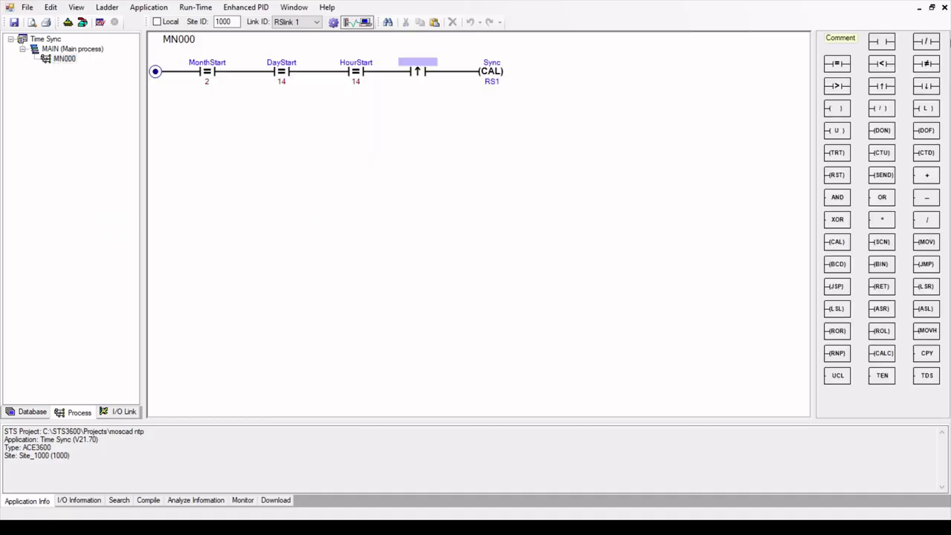
{"action": "left_click", "coordinate": [930, 7]}
{"action": "left_click_drag", "start_coordinate": [449, 75], "coordinate": [601, 86]}
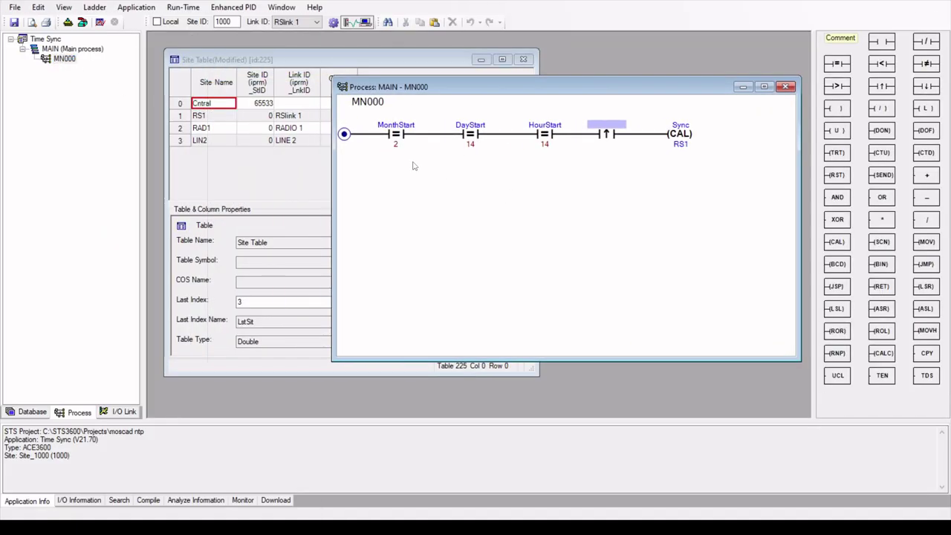
{"action": "mouse_move", "coordinate": [540, 153]}
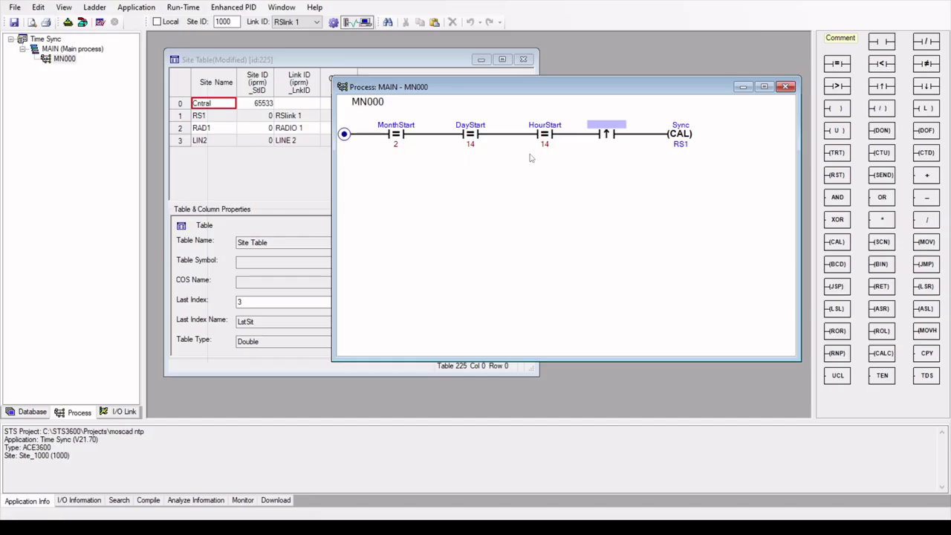